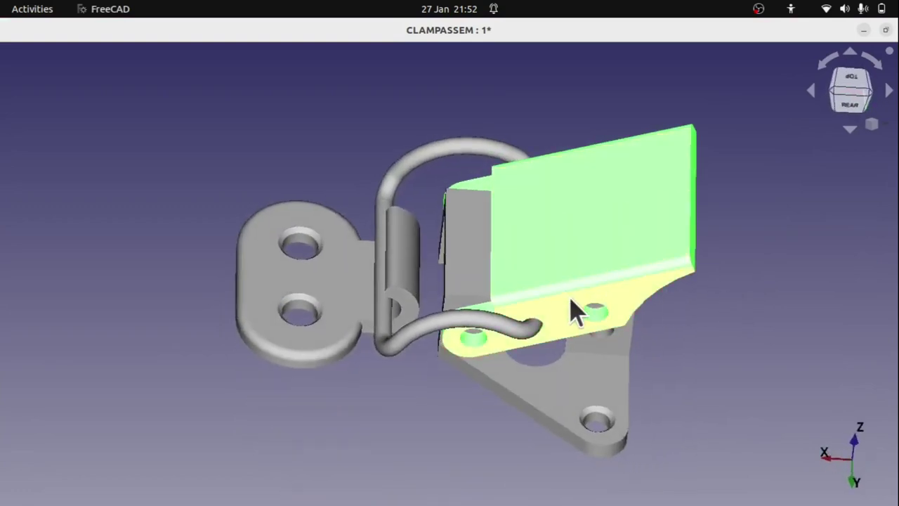
- Hide the left hinge plate, the upper plate and the curved rod
click(345, 307)
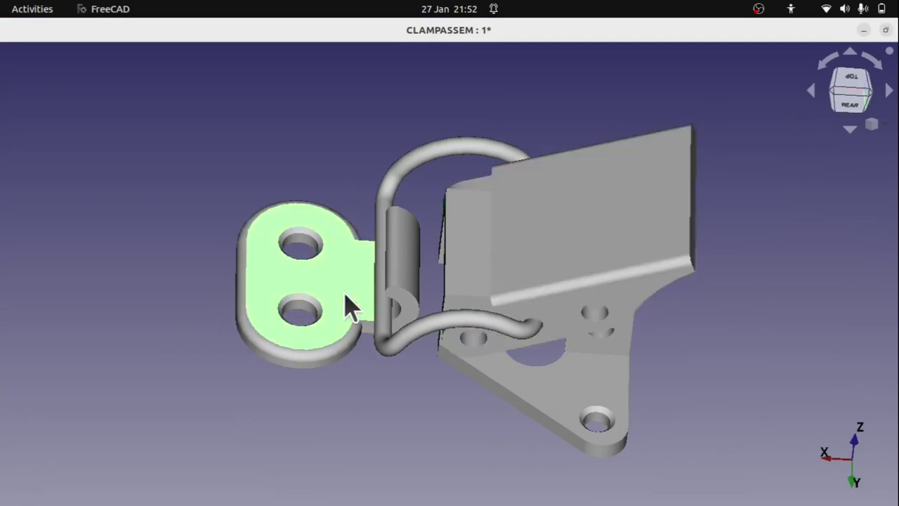
key(space)
click(559, 261)
key(space)
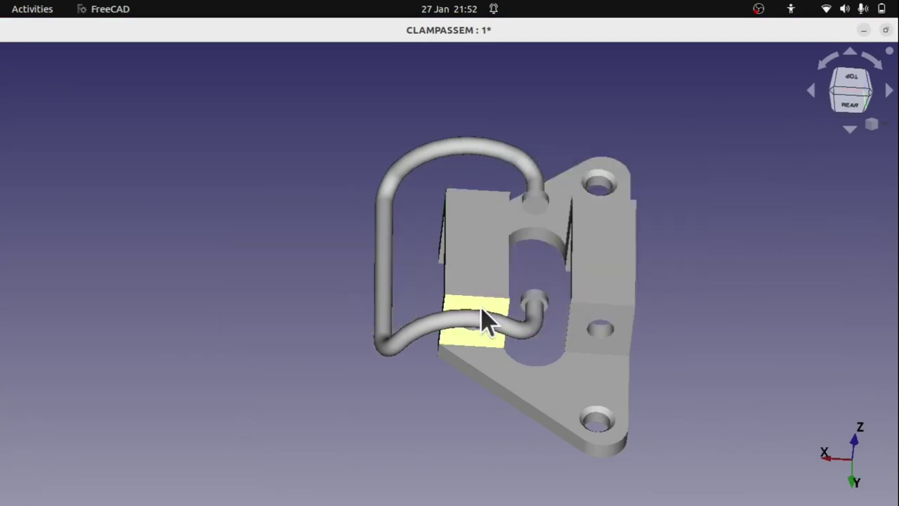
click(472, 330)
key(space)
- Inspect the remaining base bracket from below, then from the top and right side views
middle_drag(514, 325, 596, 320)
click(855, 95)
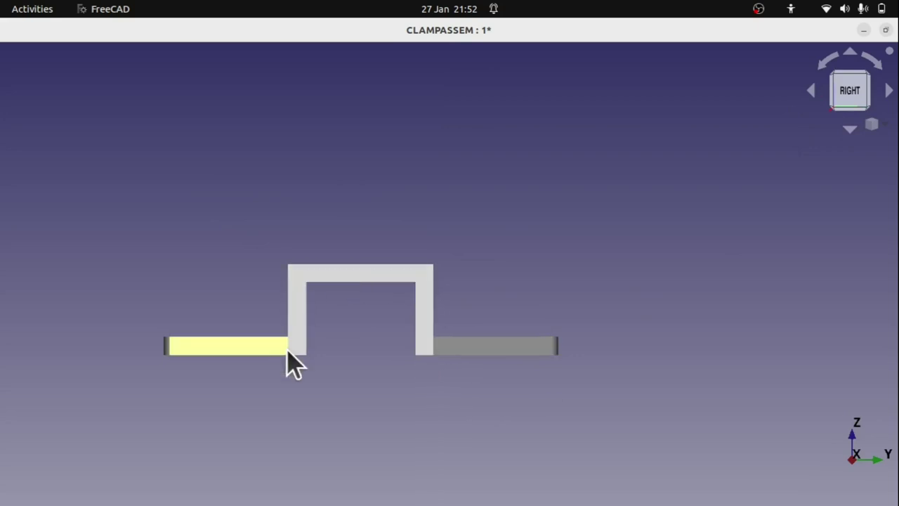
middle_drag(396, 236, 504, 226)
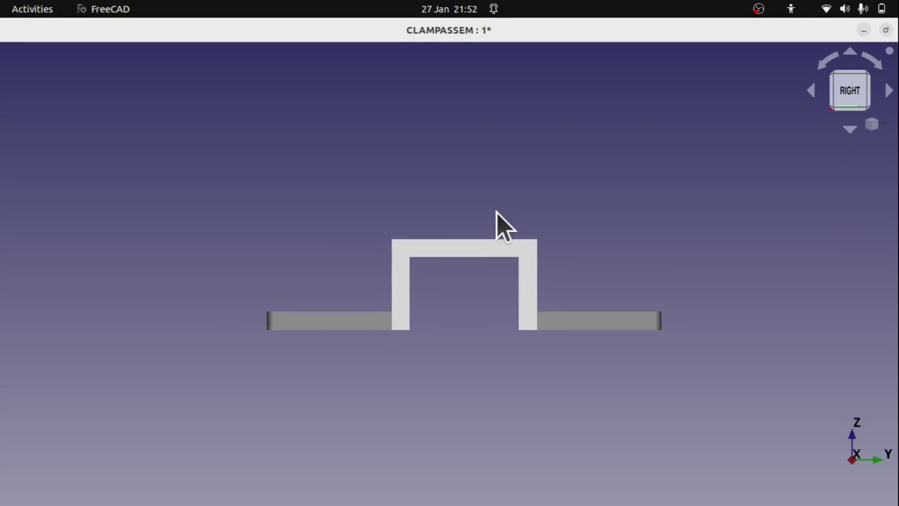
middle_drag(493, 149, 457, 200)
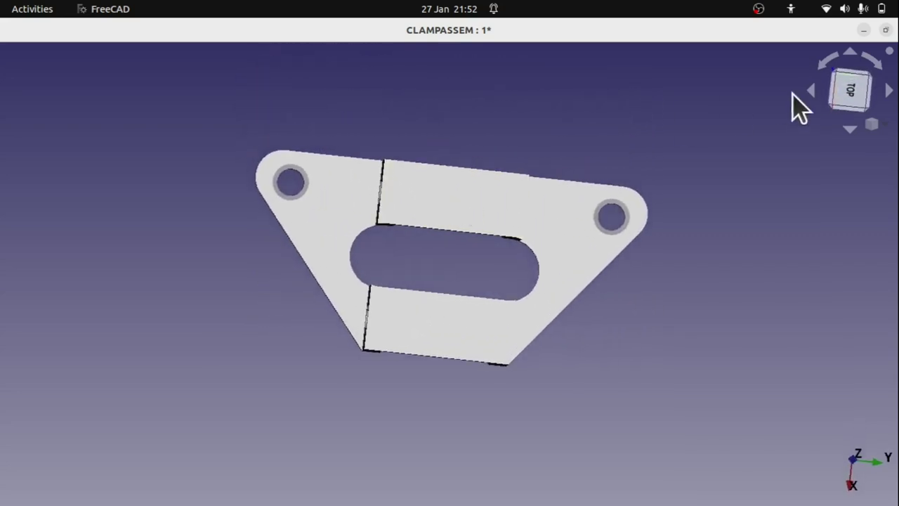
click(851, 92)
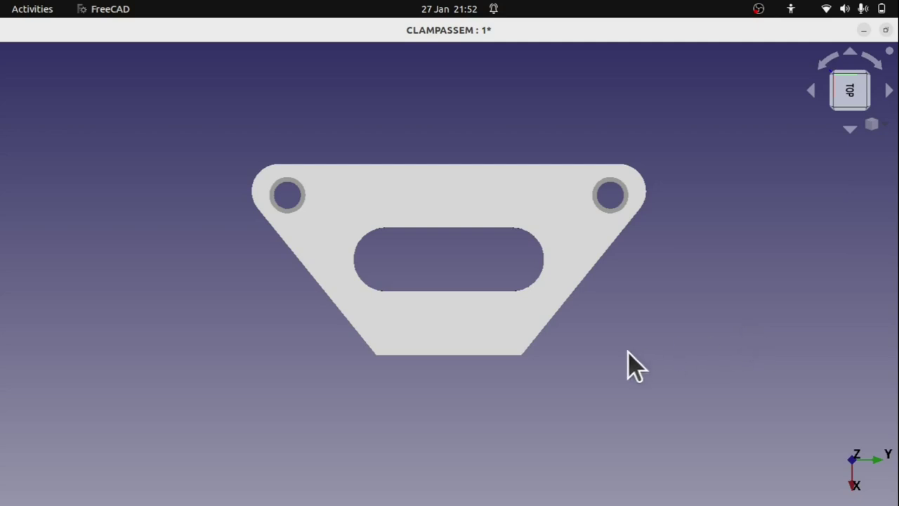
middle_drag(512, 349, 534, 205)
click(854, 92)
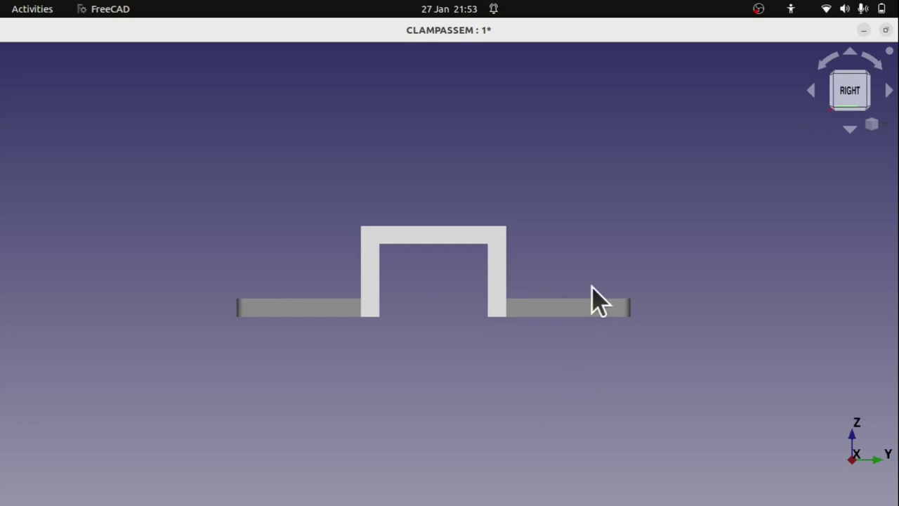
middle_drag(592, 290, 329, 295)
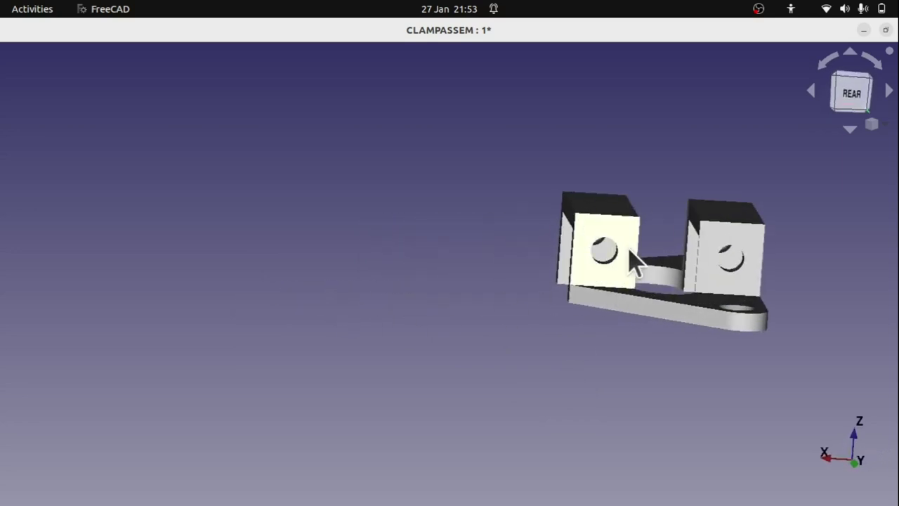
middle_drag(655, 252, 779, 277)
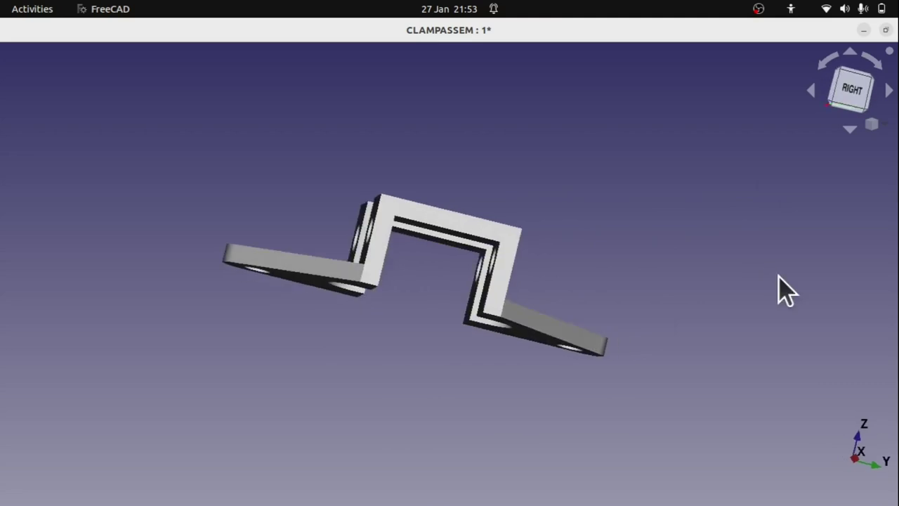
click(851, 97)
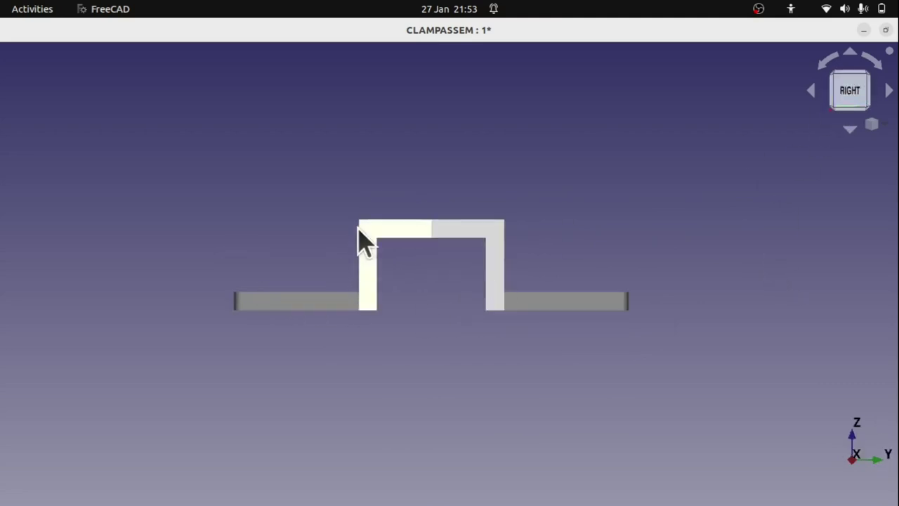
middle_drag(461, 237, 433, 285)
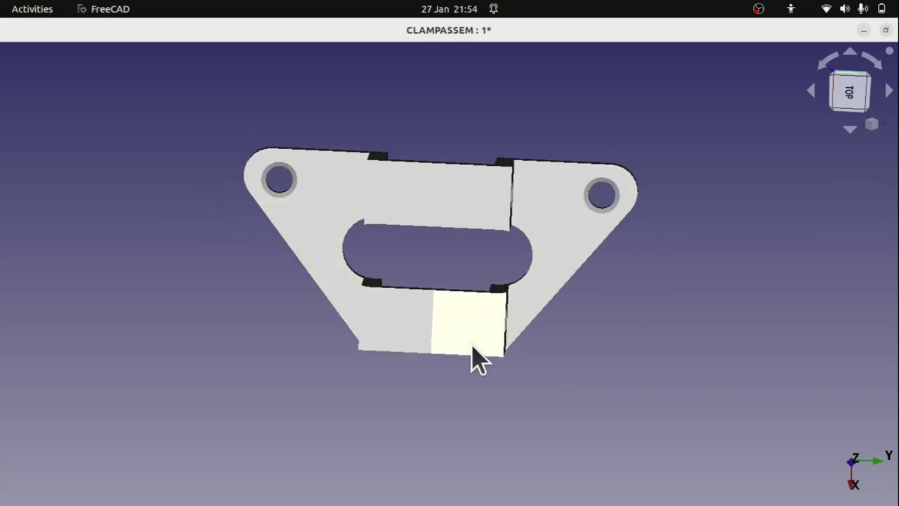
middle_drag(554, 329, 431, 331)
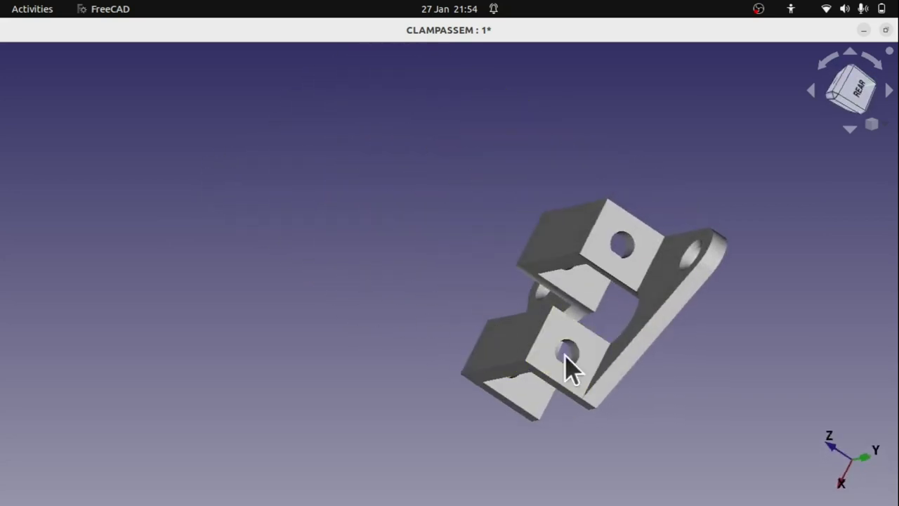
middle_drag(602, 299, 495, 259)
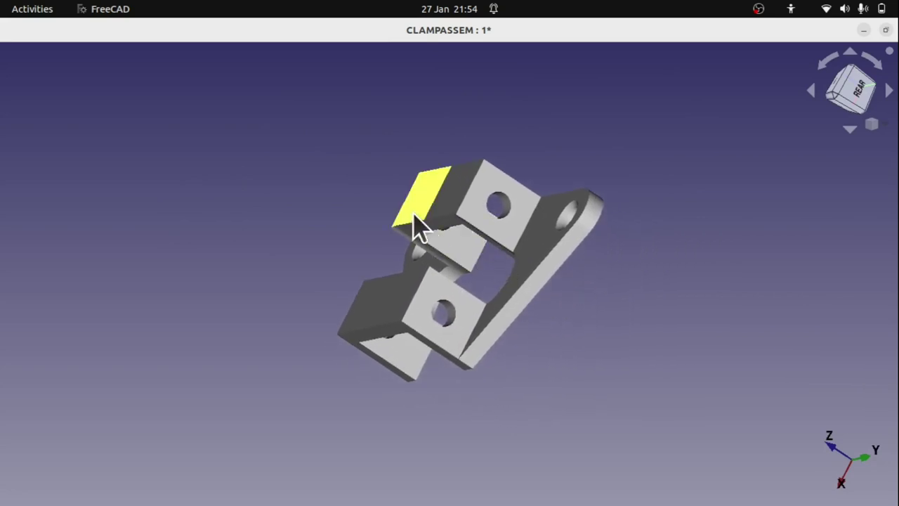
middle_drag(417, 227, 566, 260)
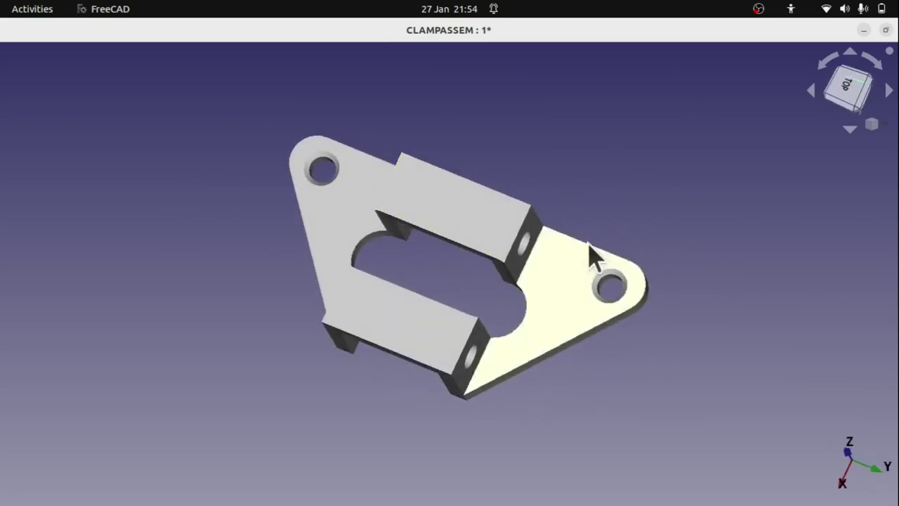
click(844, 89)
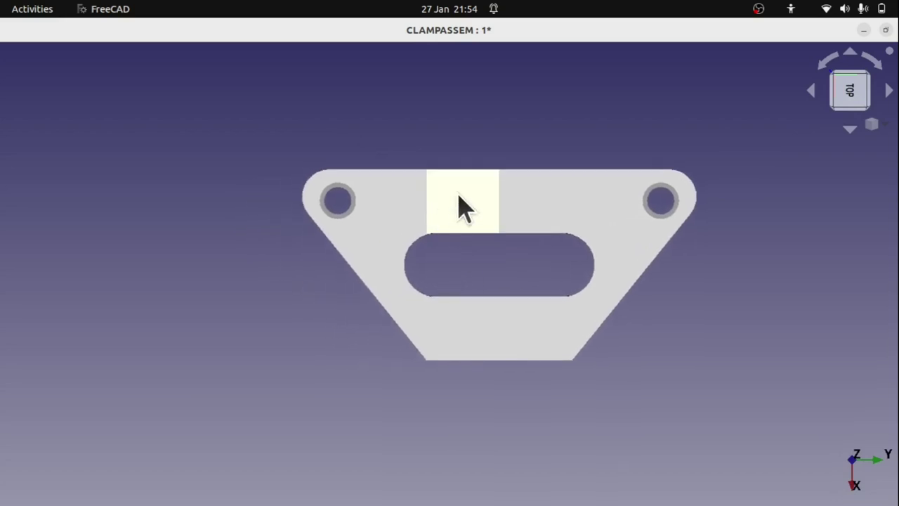
middle_drag(520, 295, 447, 263)
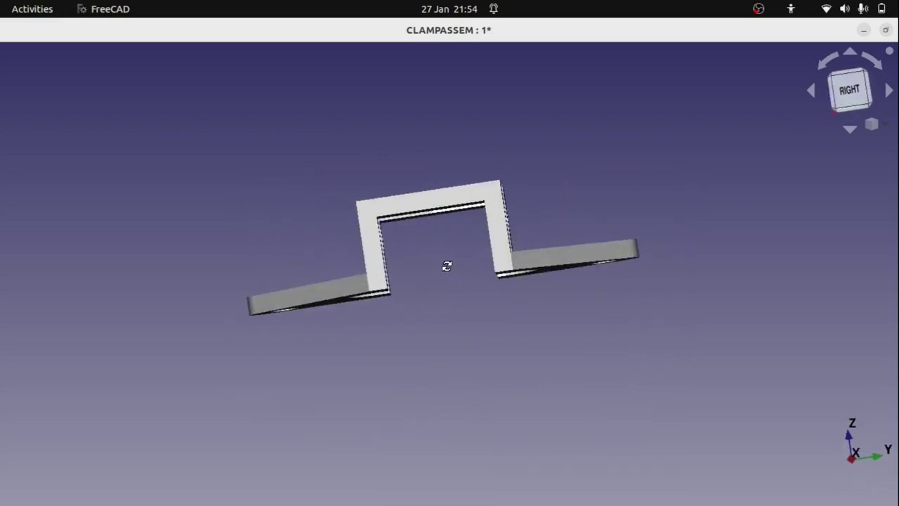
click(857, 99)
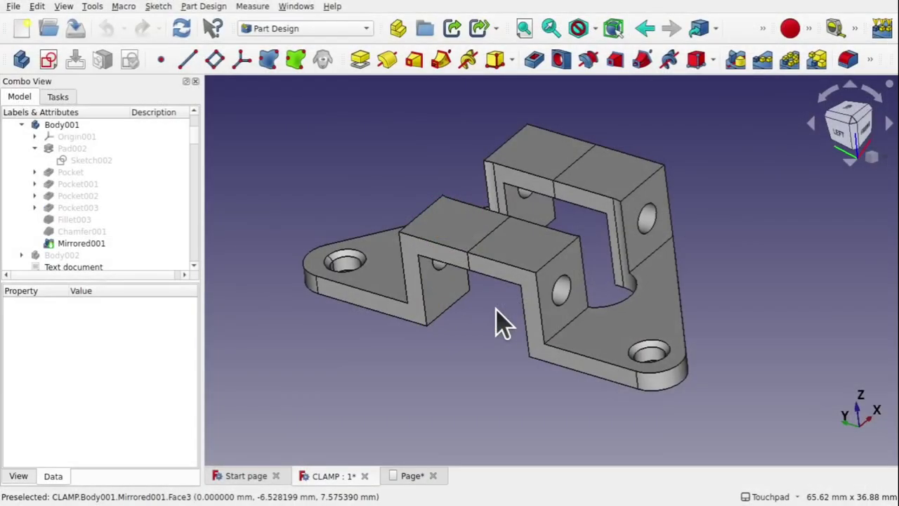
- Check Sketch002's outline from the left view, then return to isometric
key(6)
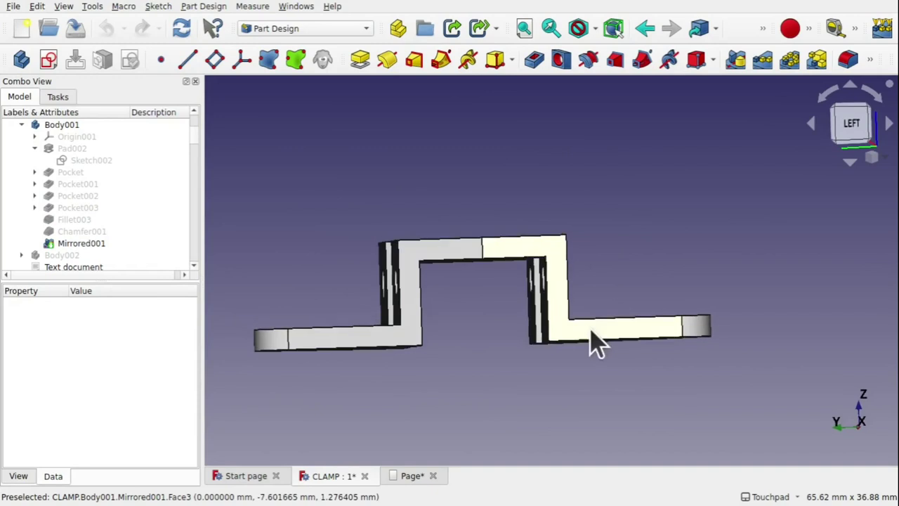
click(850, 132)
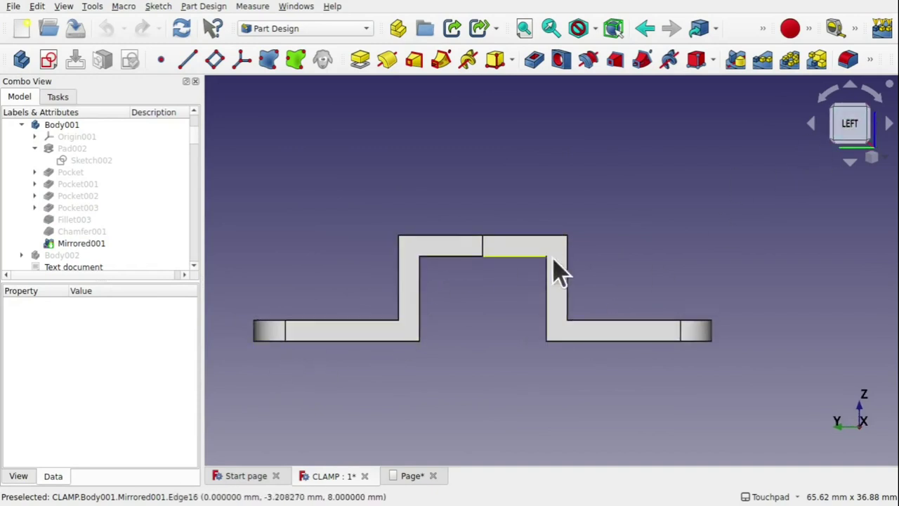
click(86, 160)
key(0)
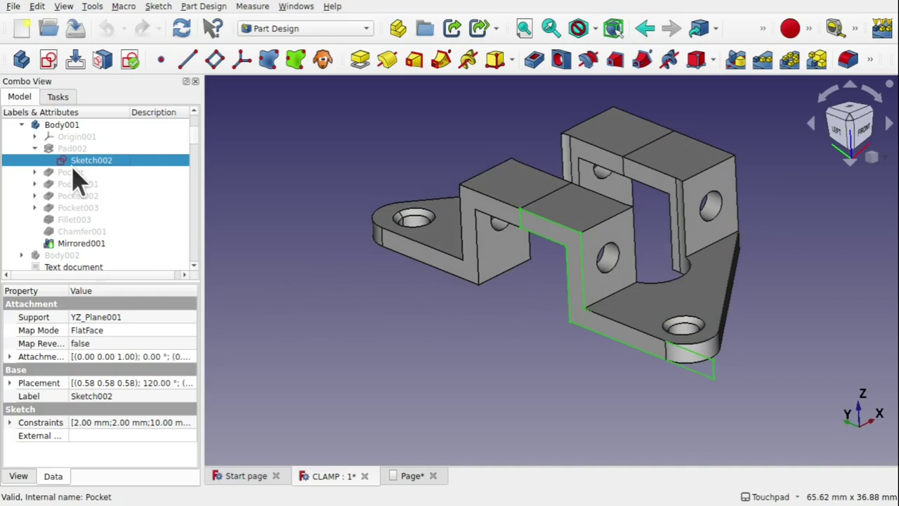
- Hide Mirrored001 and show the Pad002 solid instead
click(79, 243)
key(space)
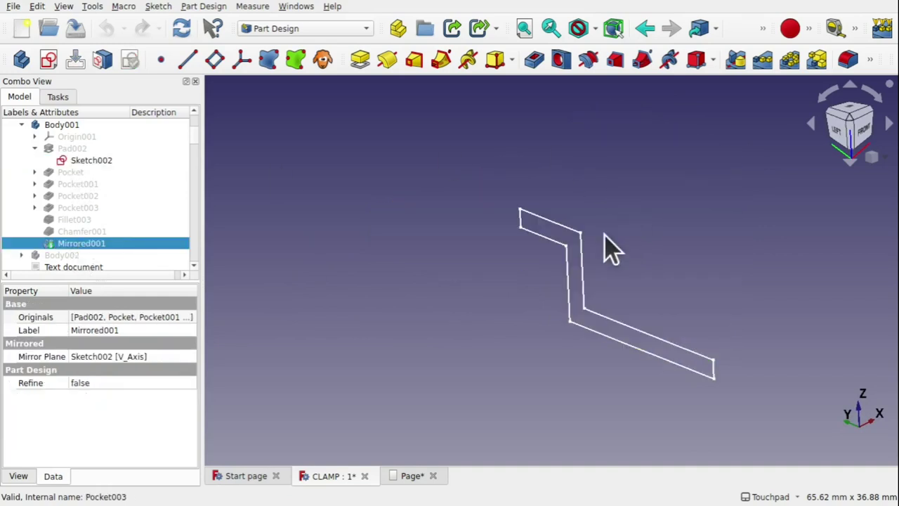
click(78, 149)
key(space)
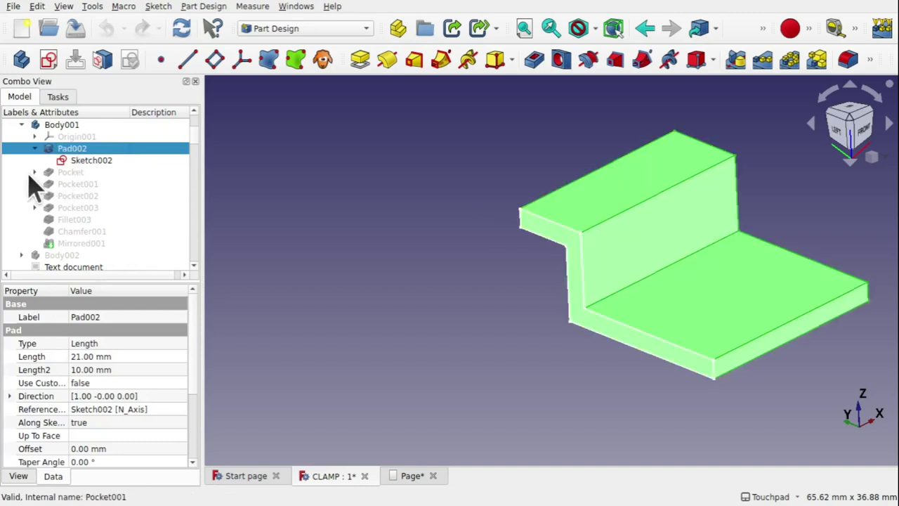
- Show Sketch003's triangle under Pocket, then select the Pocket feature to view the cut
click(34, 172)
click(80, 184)
key(space)
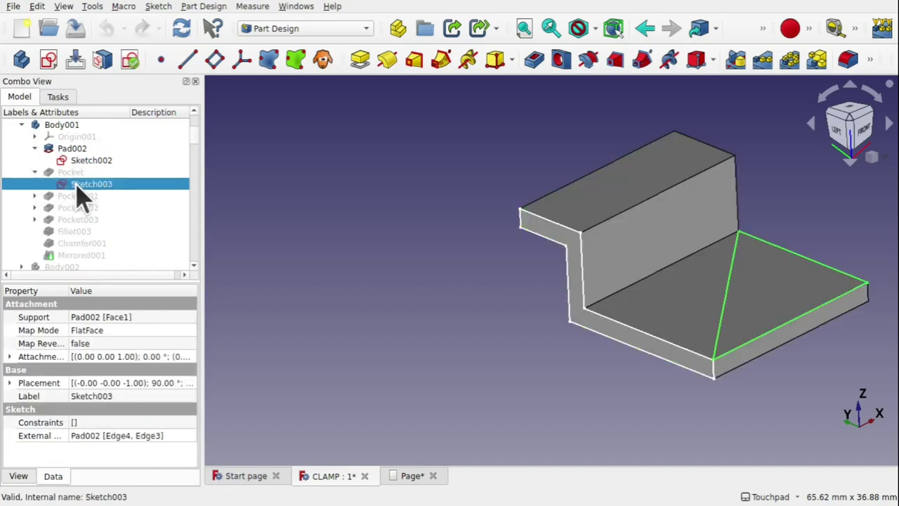
middle_drag(646, 276, 616, 245)
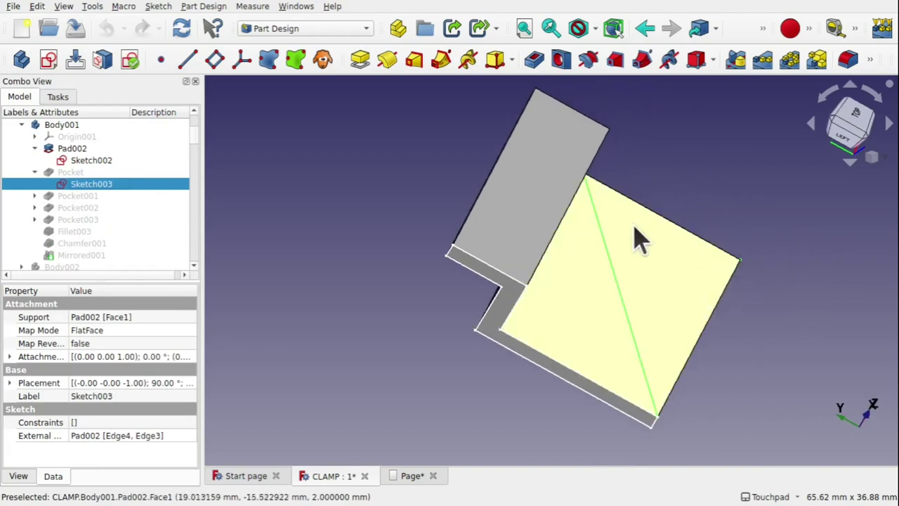
click(72, 172)
middle_drag(590, 330, 632, 306)
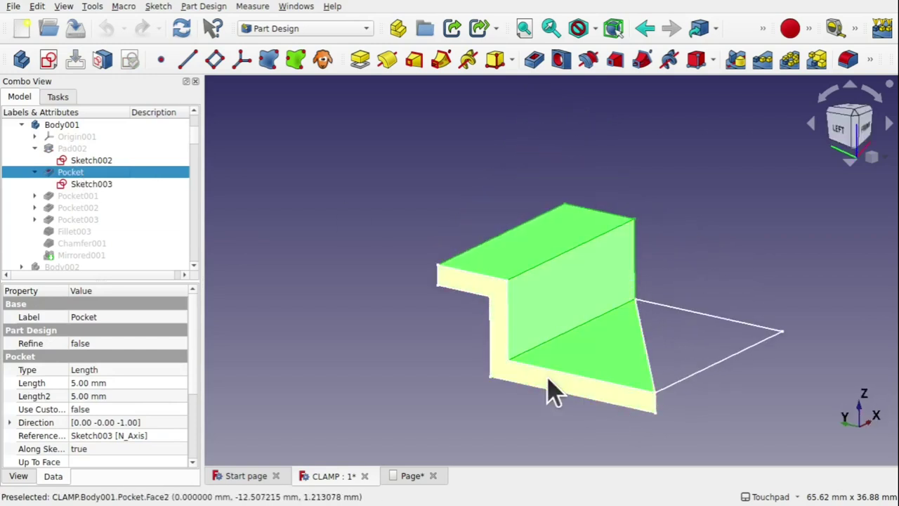
- Step to Pocket001 and Pocket002 and orbit to inspect the cutouts
click(78, 196)
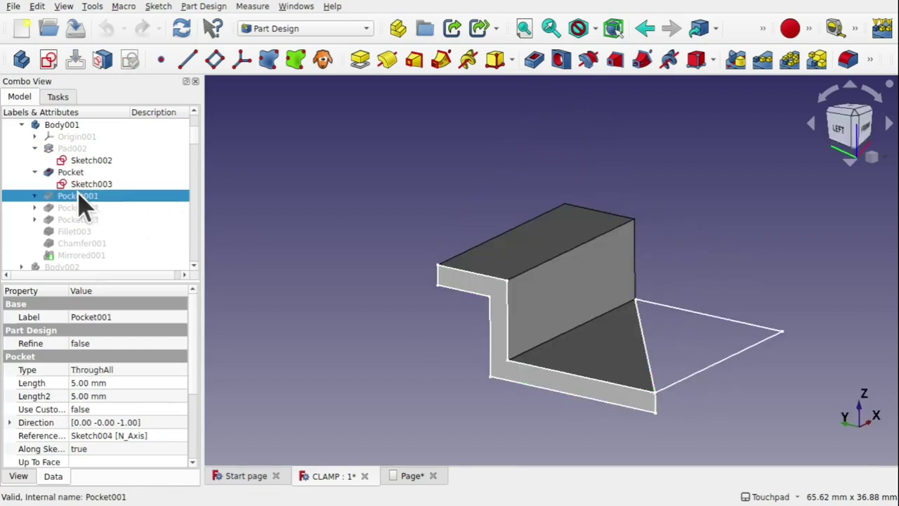
mouse_move(555, 335)
middle_down()
mouse_move(628, 408)
mouse_move(587, 324)
middle_up()
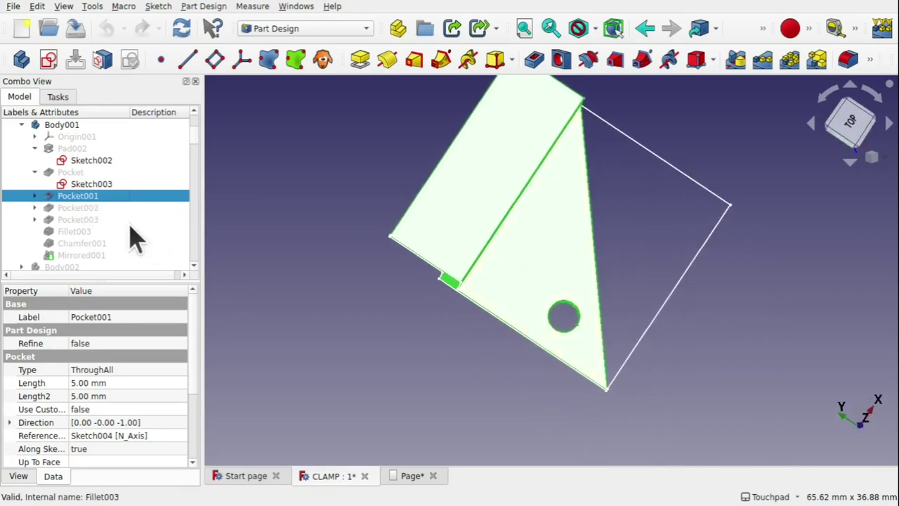
click(92, 209)
key(space)
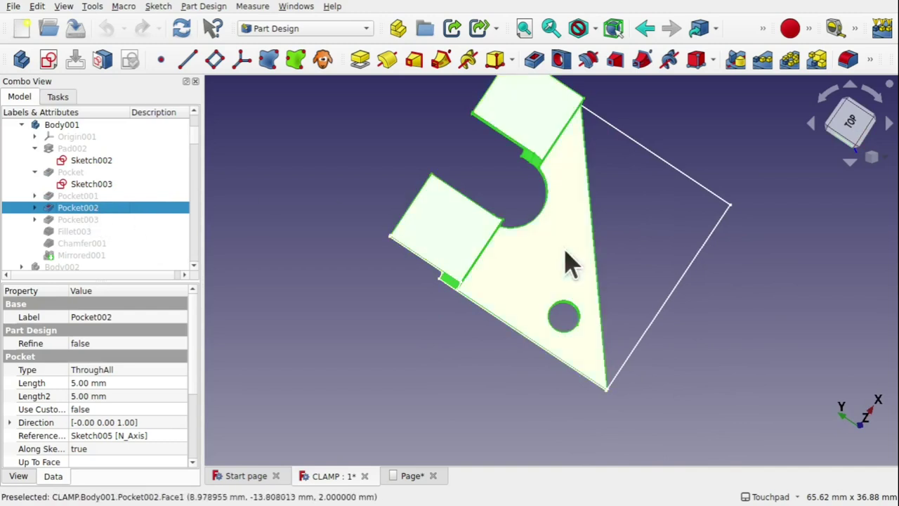
middle_drag(555, 260, 426, 185)
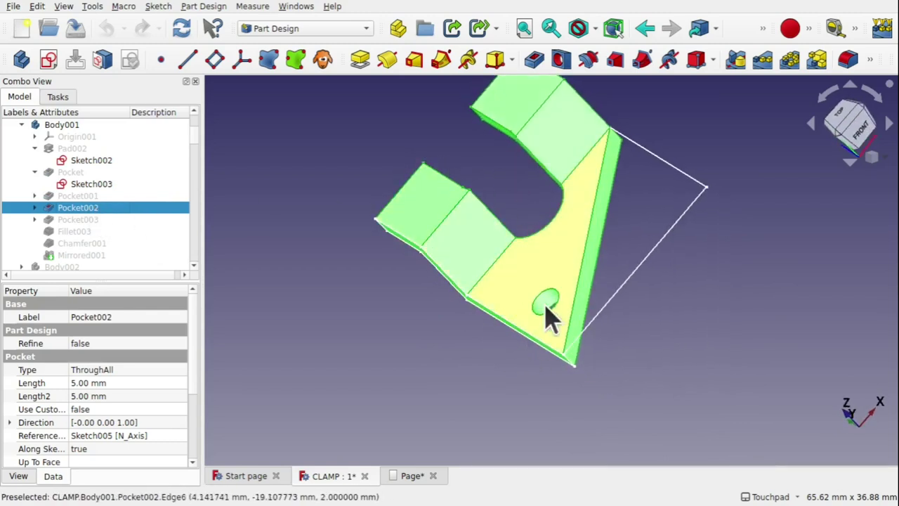
middle_drag(494, 236, 573, 290)
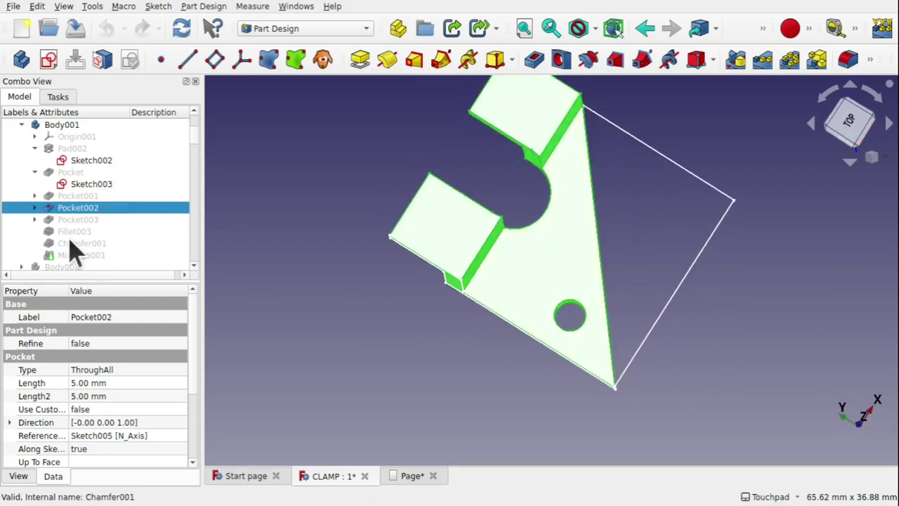
- Display Pocket003, then Fillet003, then Chamfer001, viewing the part from front and top
click(79, 221)
key(space)
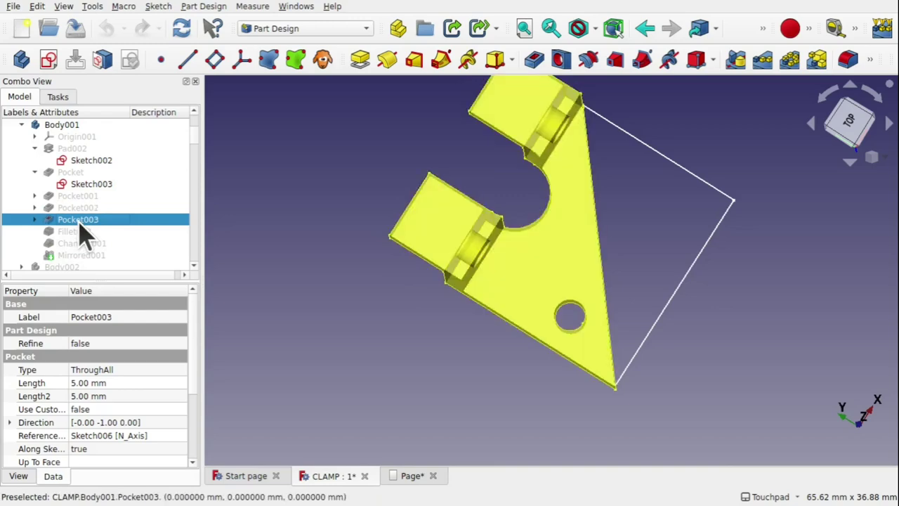
click(425, 330)
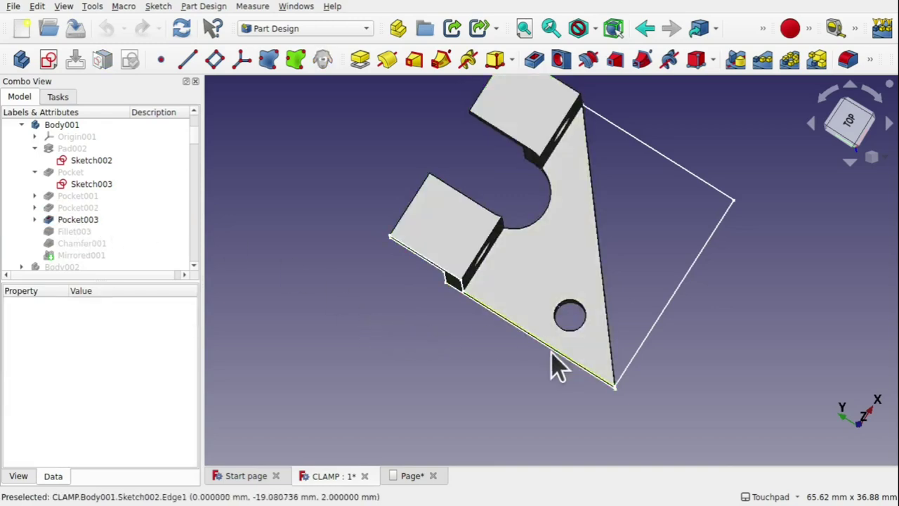
middle_drag(538, 345, 461, 277)
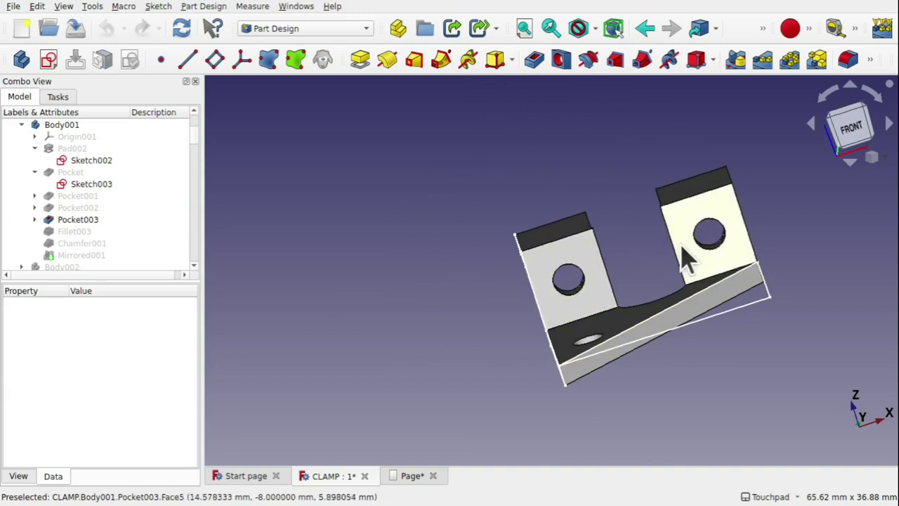
click(74, 233)
key(space)
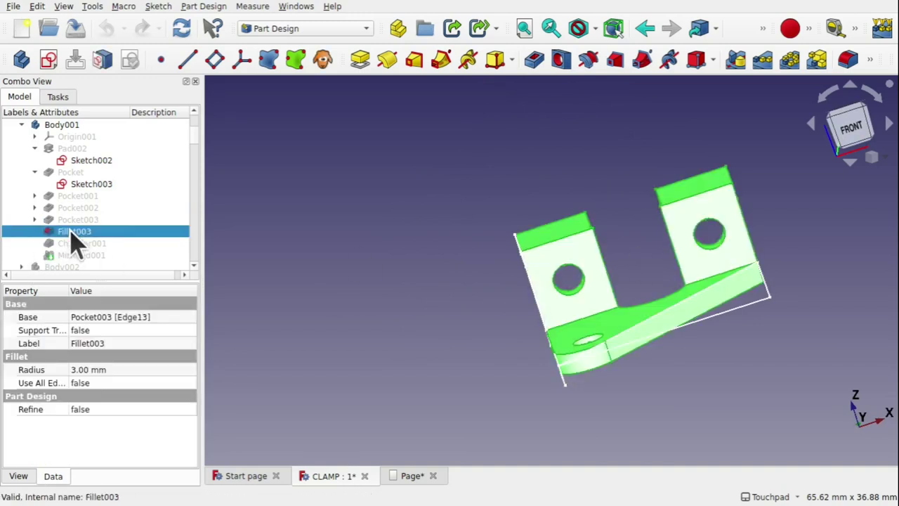
key(2)
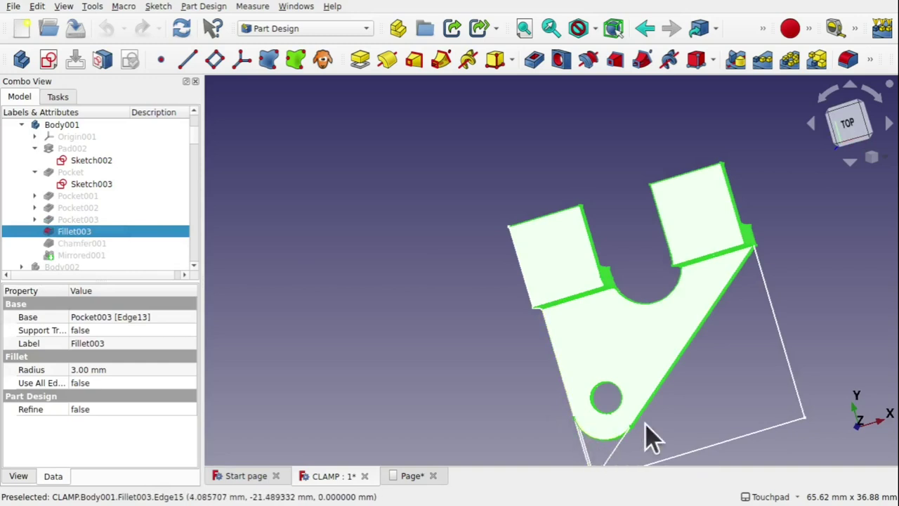
middle_drag(627, 447, 516, 349)
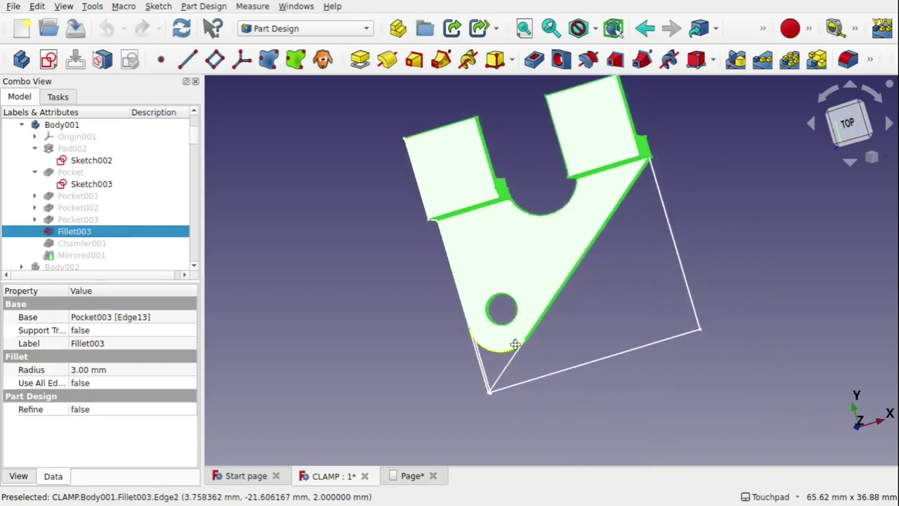
click(82, 243)
key(space)
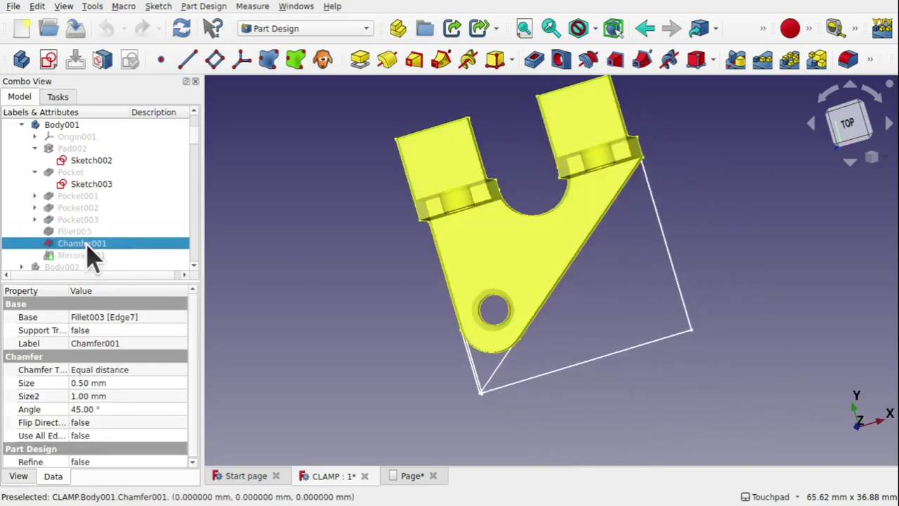
middle_drag(499, 296, 510, 264)
- Display Mirrored001 and view the mirrored part from the top
click(112, 255)
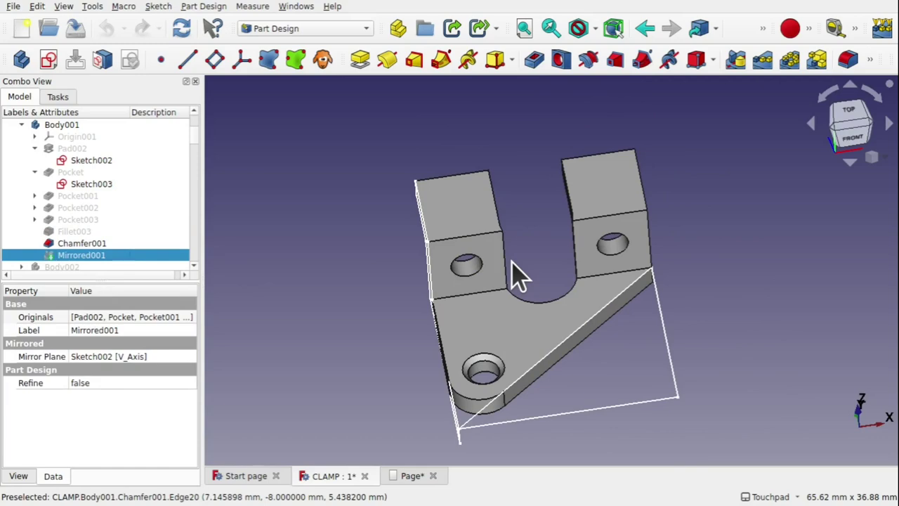
key(space)
middle_drag(511, 264, 587, 325)
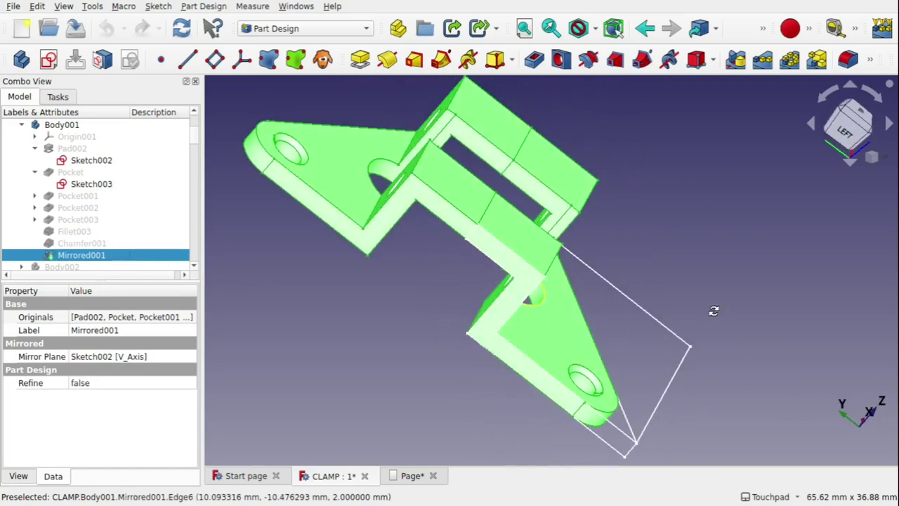
mouse_move(713, 311)
mouse_down()
mouse_move(646, 335)
mouse_move(702, 323)
mouse_up()
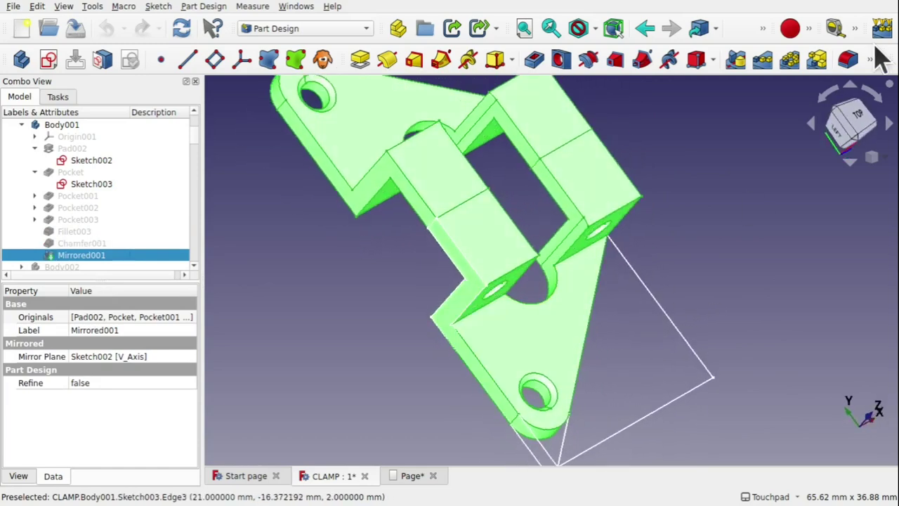
click(867, 120)
scroll(632, 195, down, 2)
scroll(607, 248, up, 1)
shift+drag(607, 247, 594, 277)
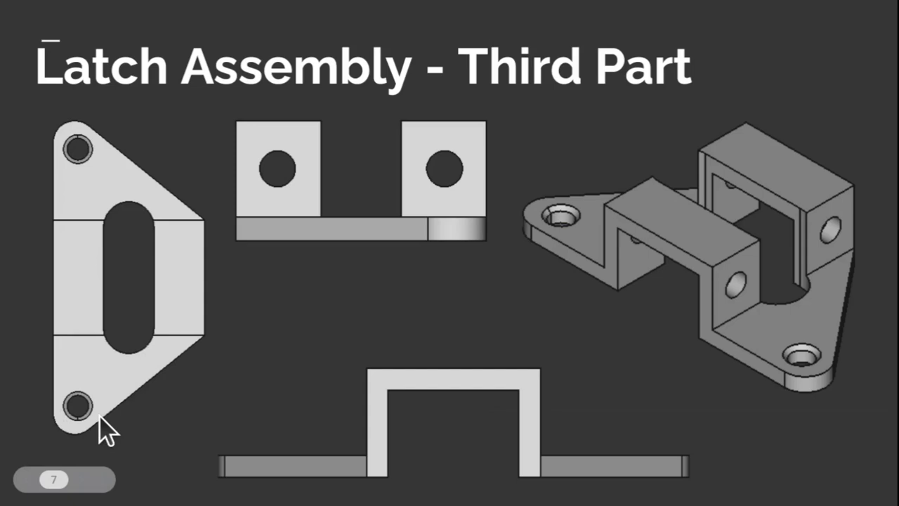
- Create a Body in the new document and start a sketch on XY_Plane
click(106, 430)
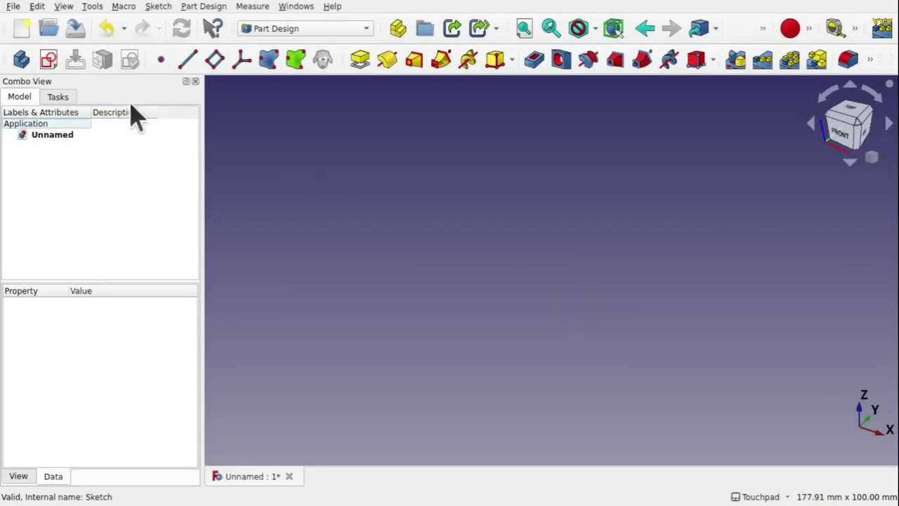
click(21, 60)
click(49, 62)
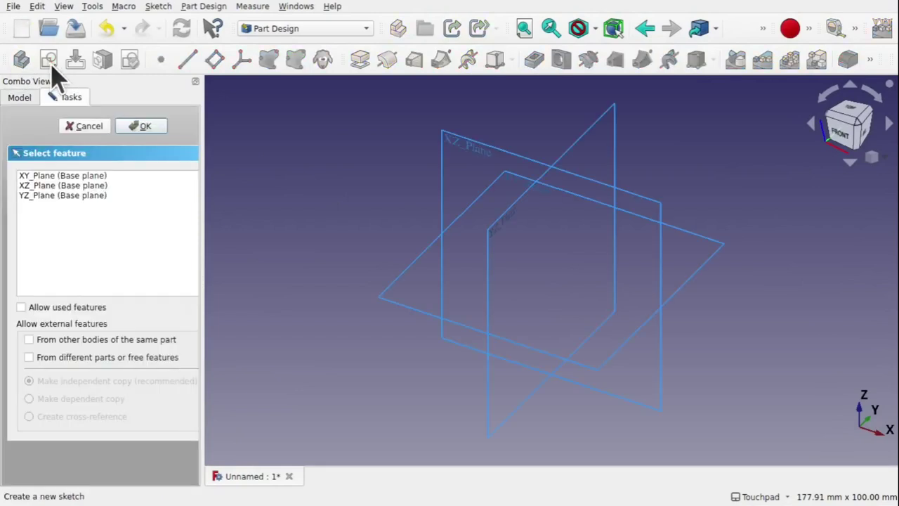
click(43, 176)
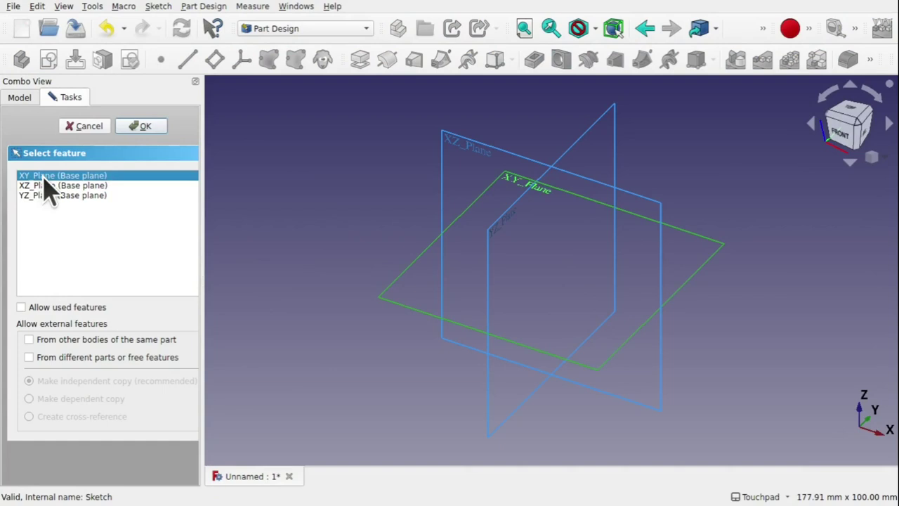
click(143, 128)
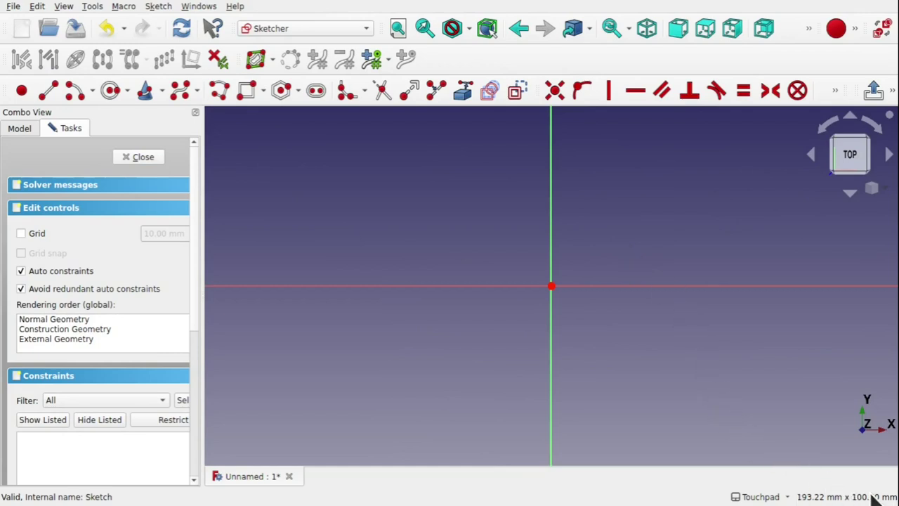
scroll(659, 335, down, 5)
scroll(658, 335, up, 6)
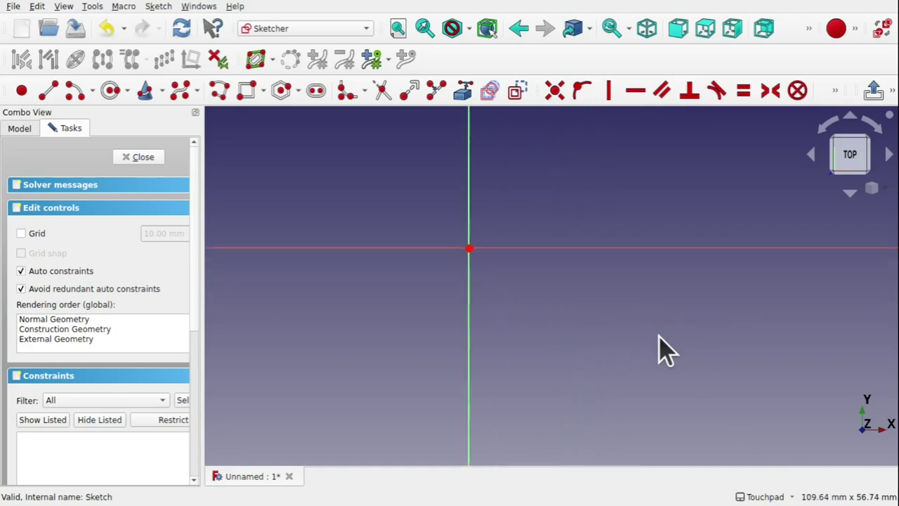
scroll(659, 335, down, 2)
scroll(659, 335, down, 1)
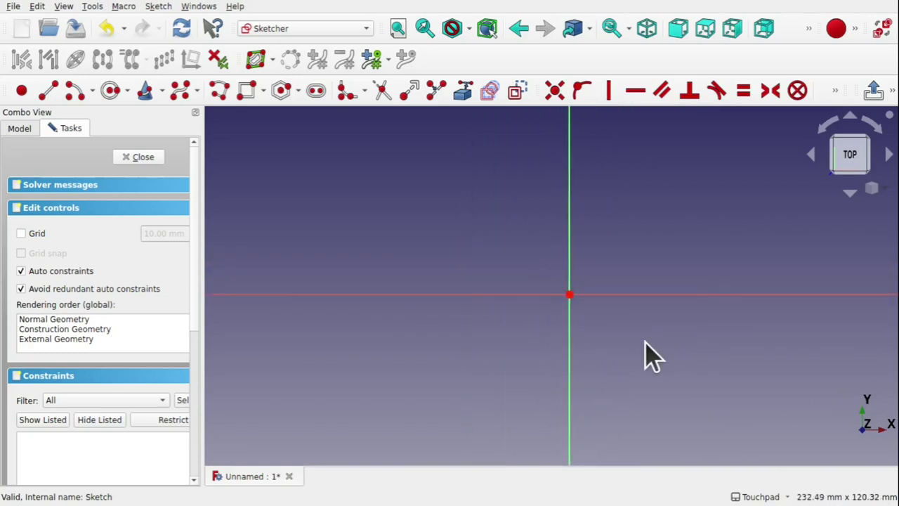
- Place sketch points on the vertical axis, left of it, and on the horizontal axis
click(23, 90)
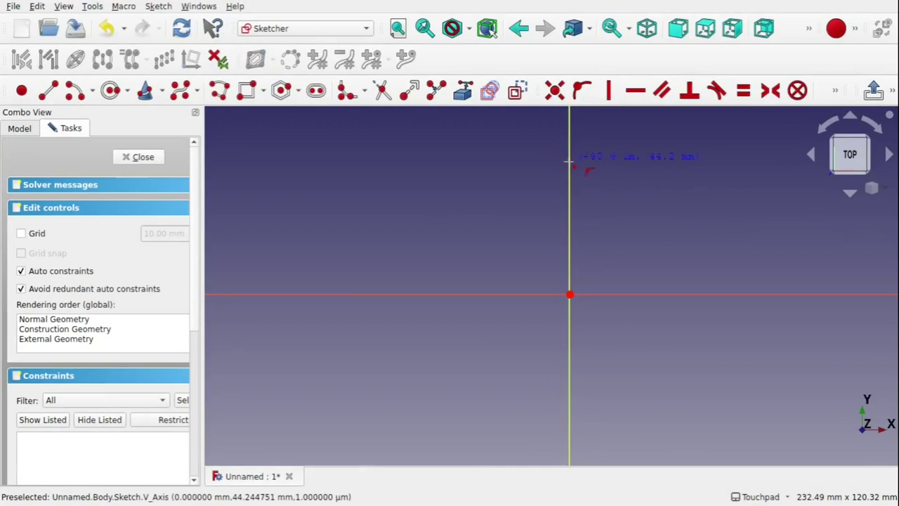
click(569, 161)
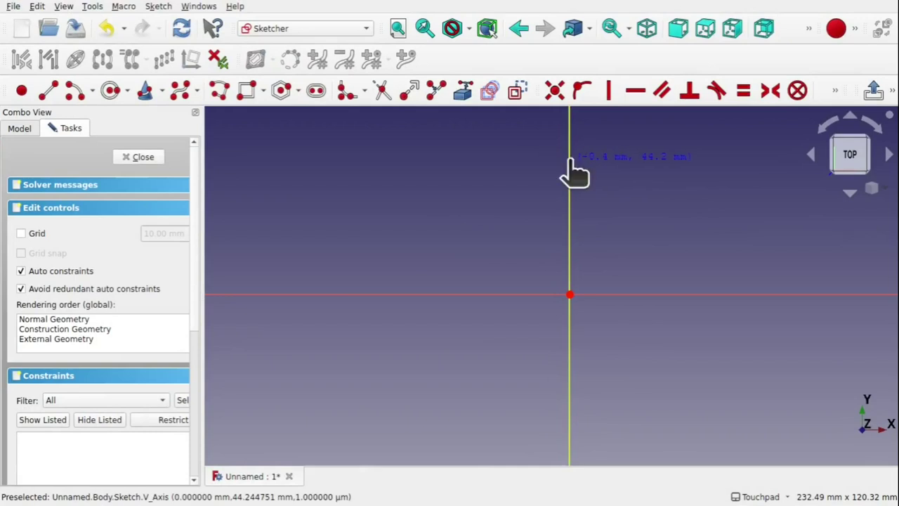
click(511, 163)
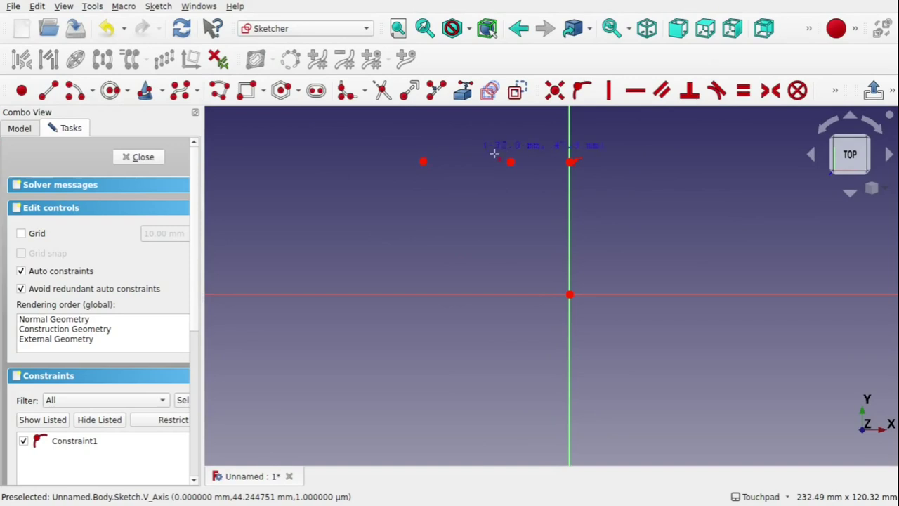
click(521, 294)
right_click(520, 294)
- Constrain the left point pair vertical and the three top points horizontal
click(511, 162)
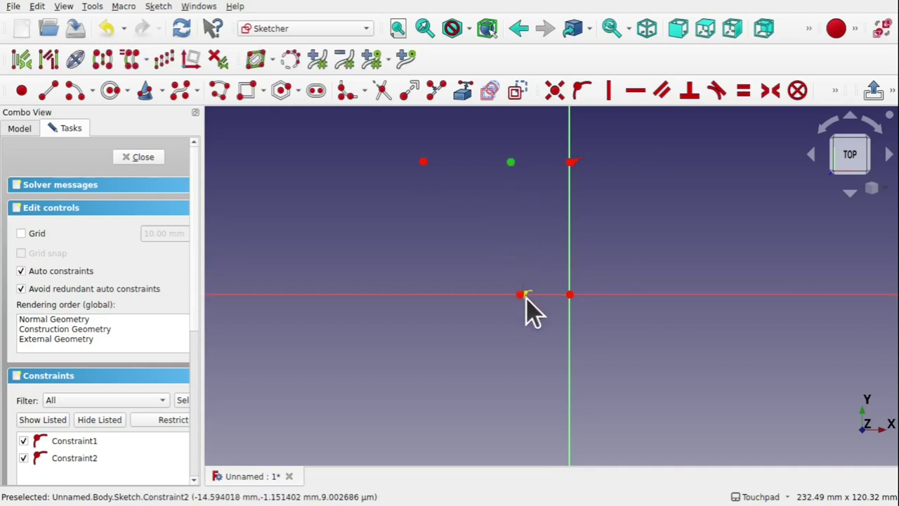
click(520, 295)
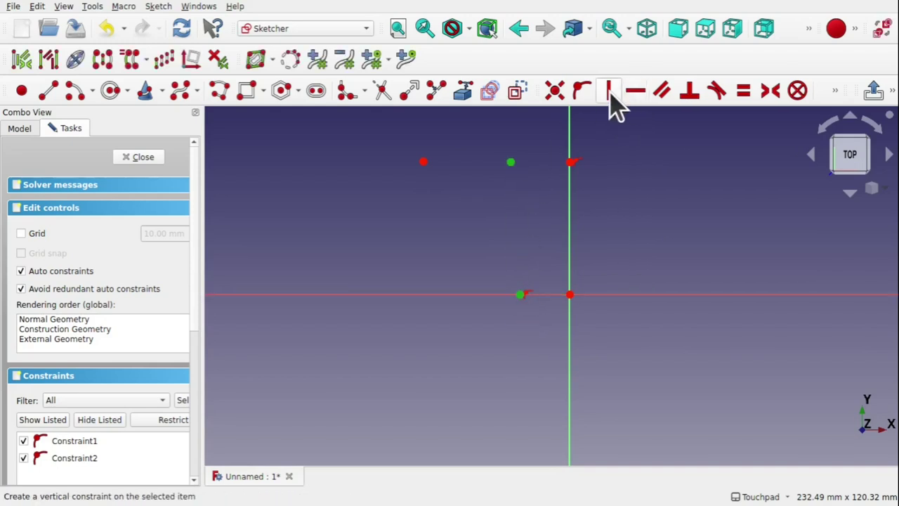
click(608, 94)
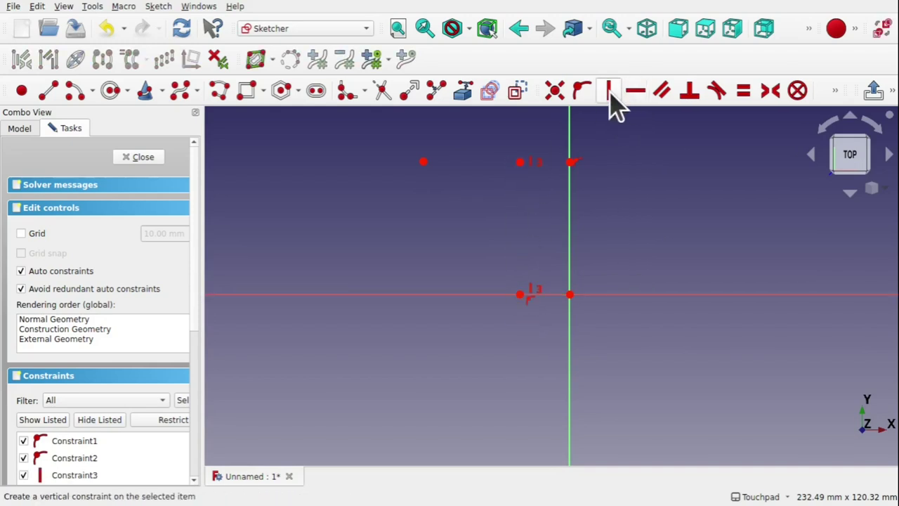
click(519, 168)
click(570, 162)
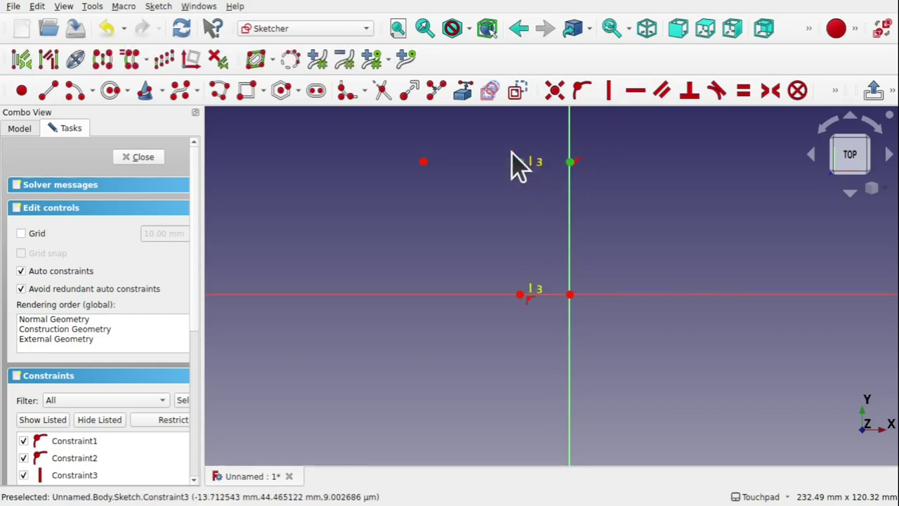
click(424, 163)
click(632, 97)
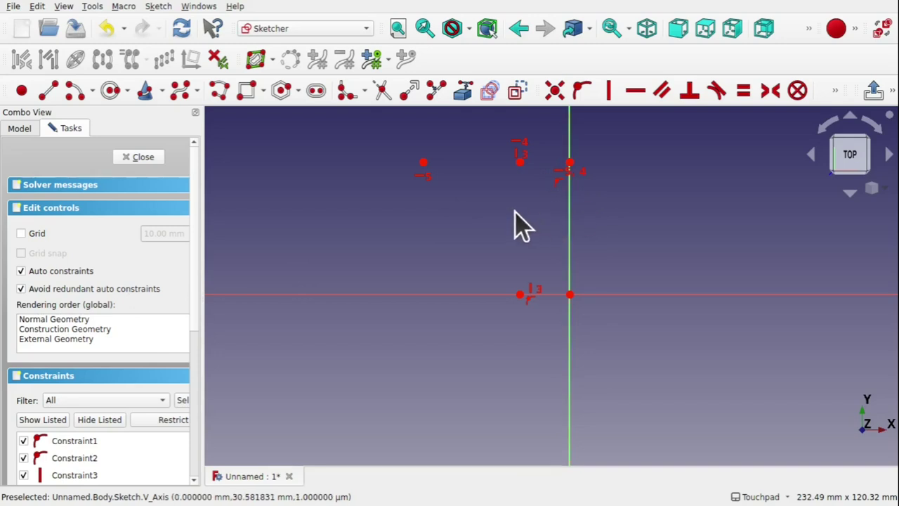
- Set an 8 mm horizontal distance between the middle top point and the axis point
click(520, 162)
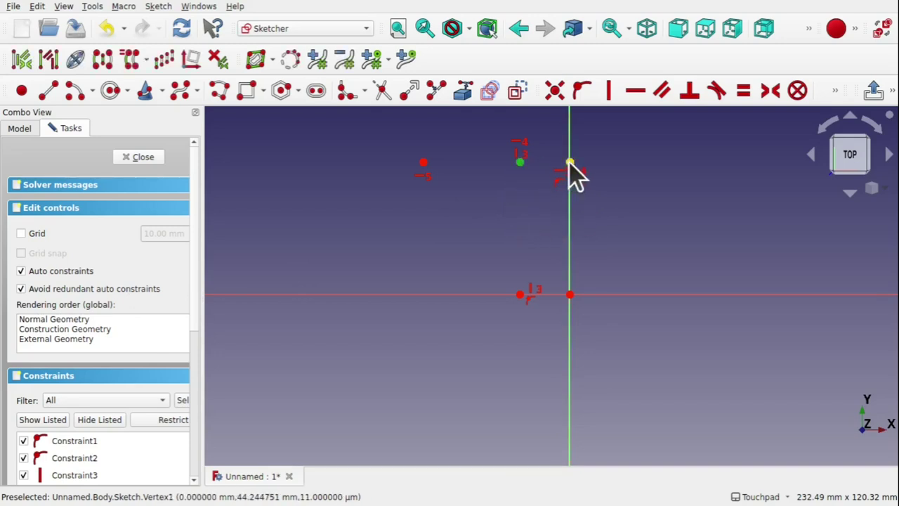
click(569, 166)
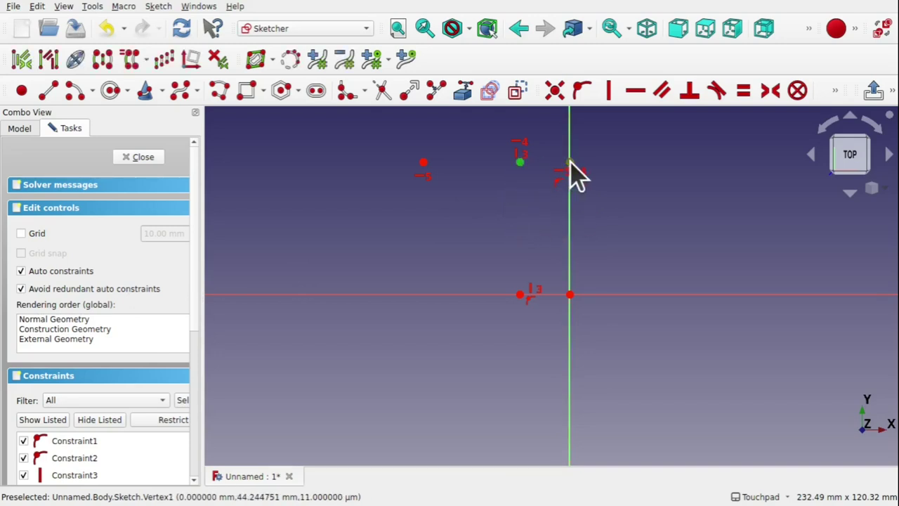
click(835, 93)
click(592, 127)
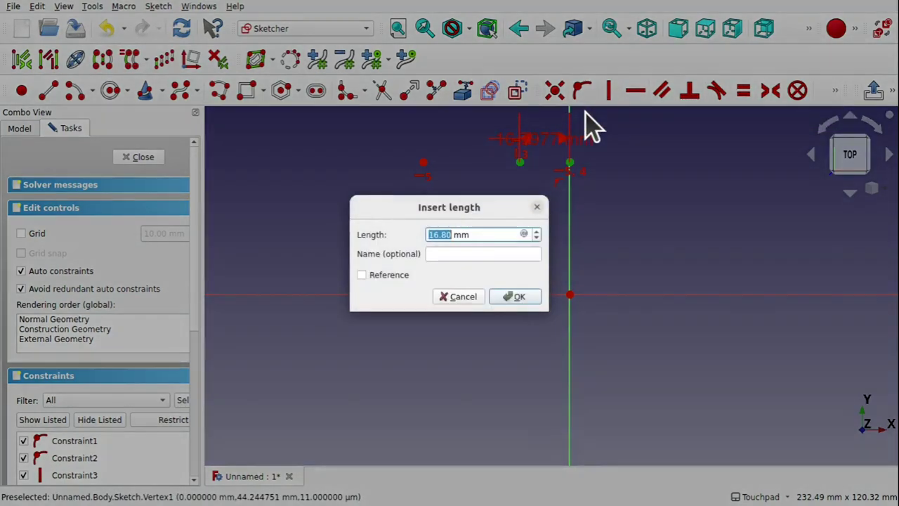
text(8)
key(Return)
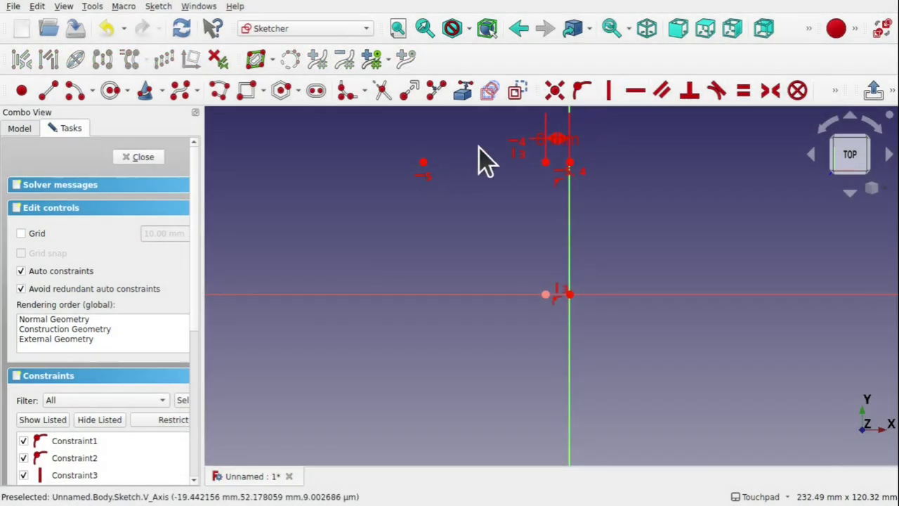
- Set a 17 mm horizontal distance between the two left top points
click(545, 163)
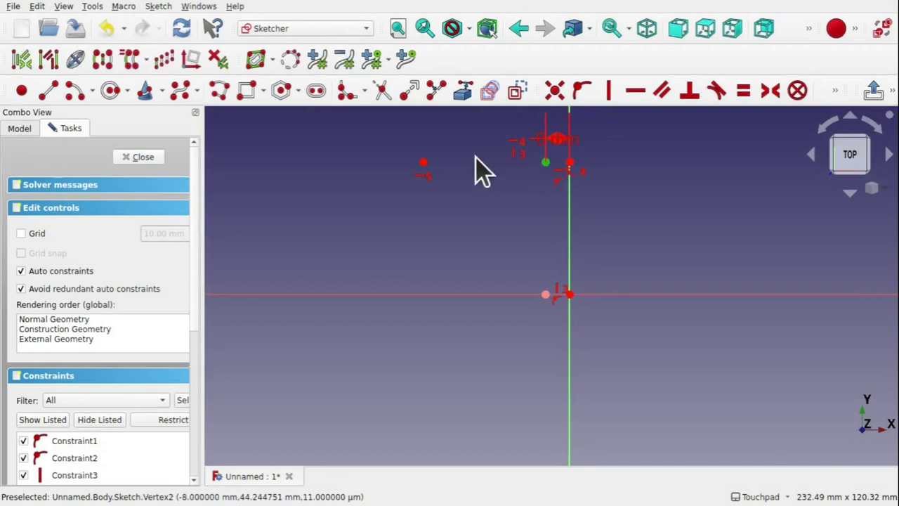
click(422, 162)
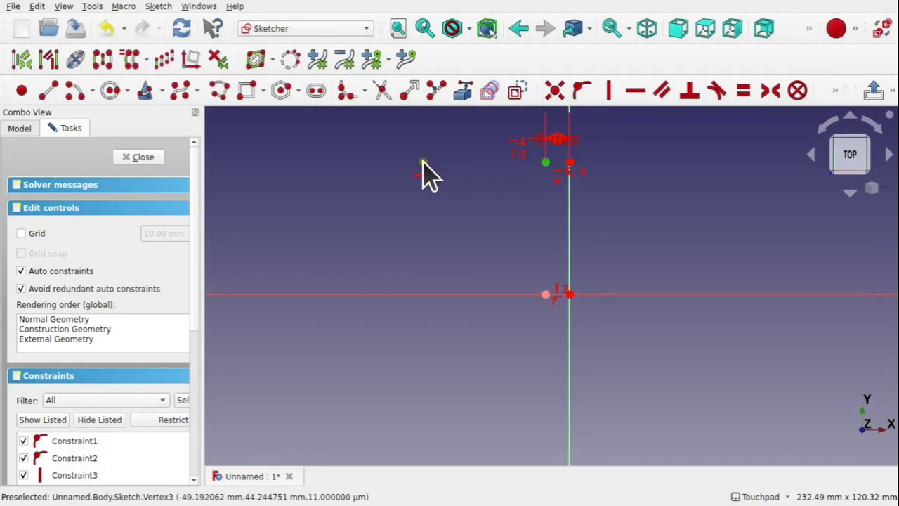
click(835, 92)
click(583, 114)
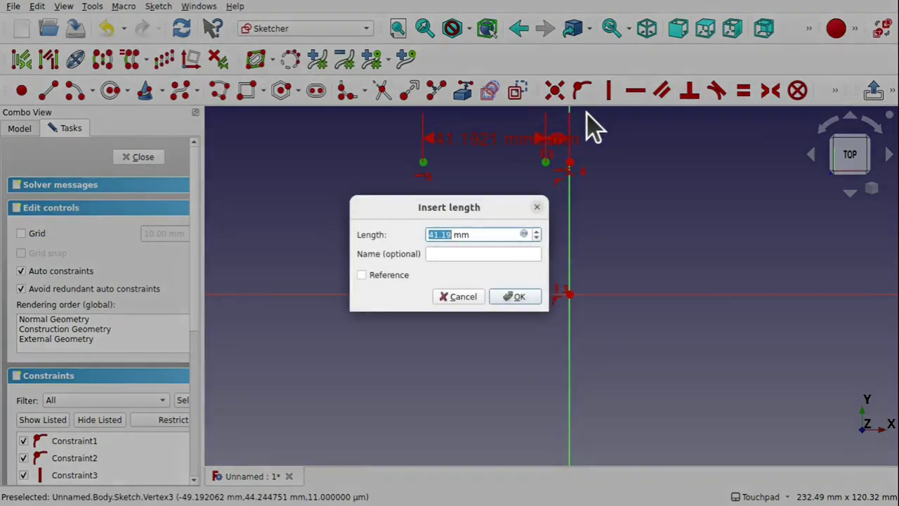
text(17)
key(Return)
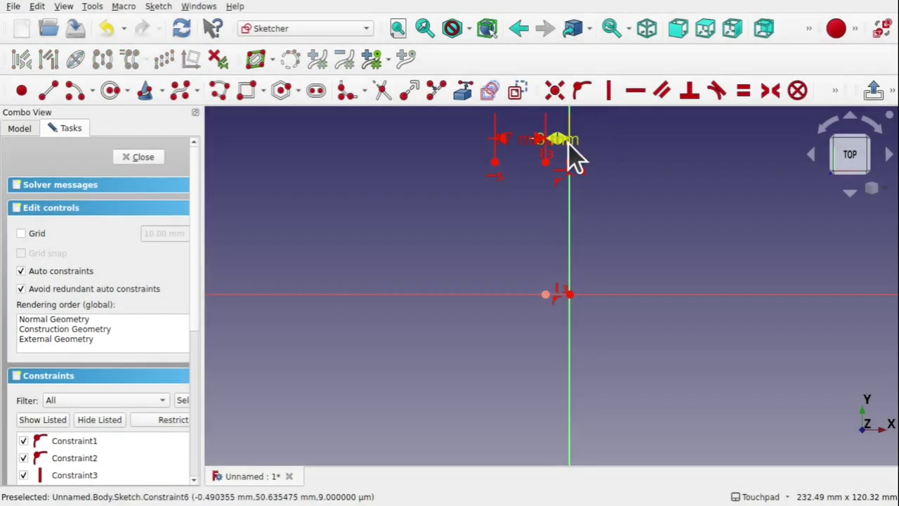
- Set 21 mm vertical distance from origin to the axis point and move the labels clear
middle_drag(577, 155, 580, 199)
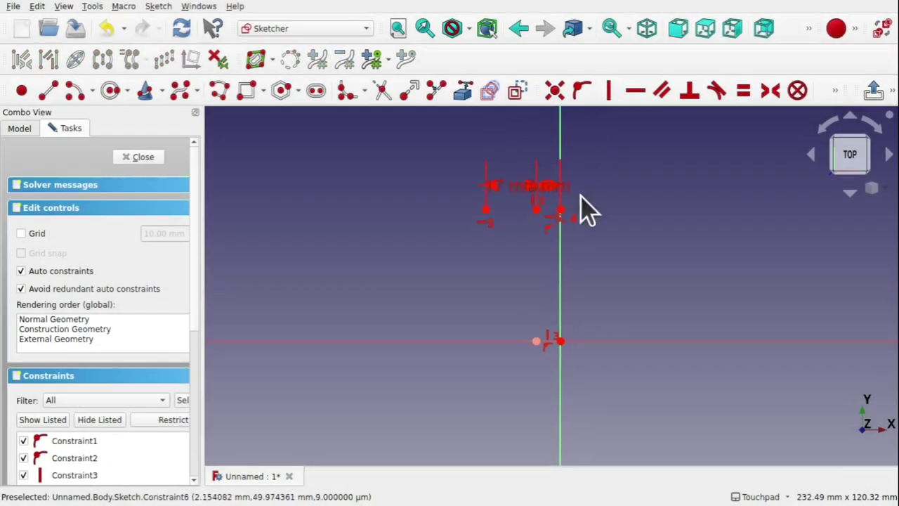
click(561, 341)
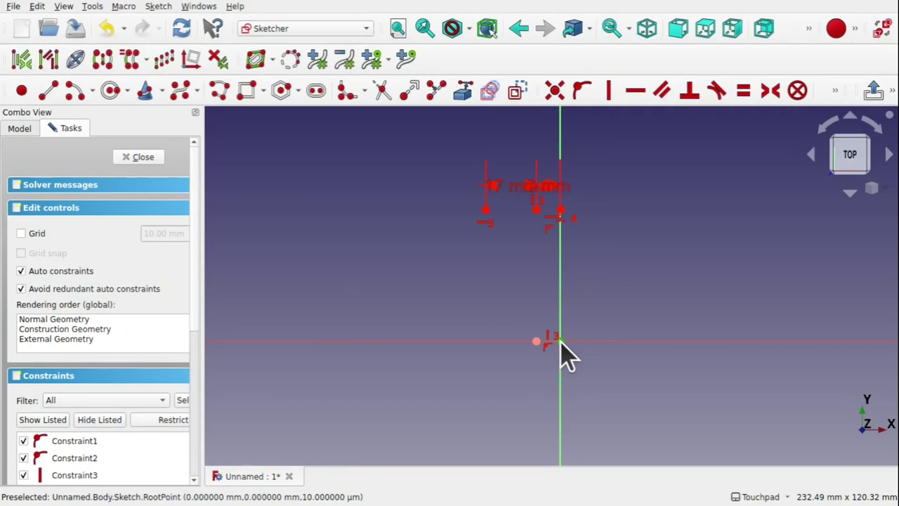
click(561, 211)
click(837, 93)
click(612, 124)
text(21)
key(Return)
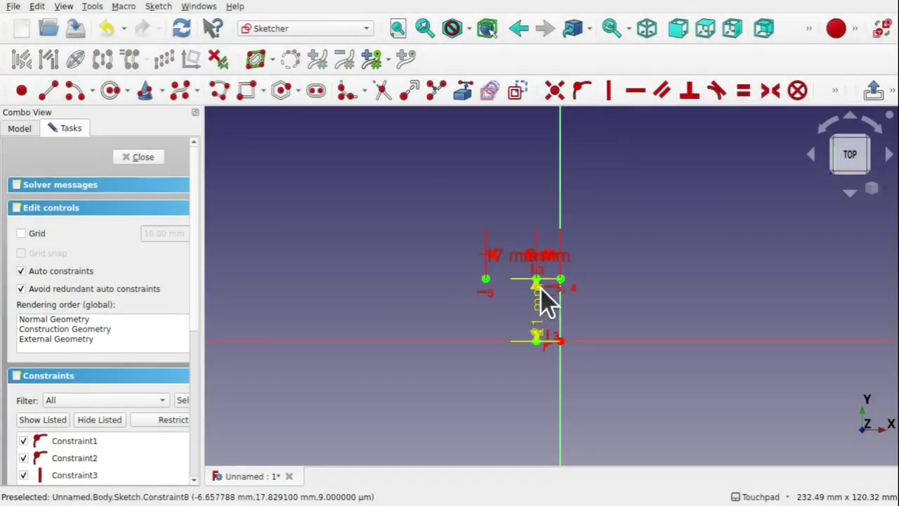
scroll(544, 299, up, 3)
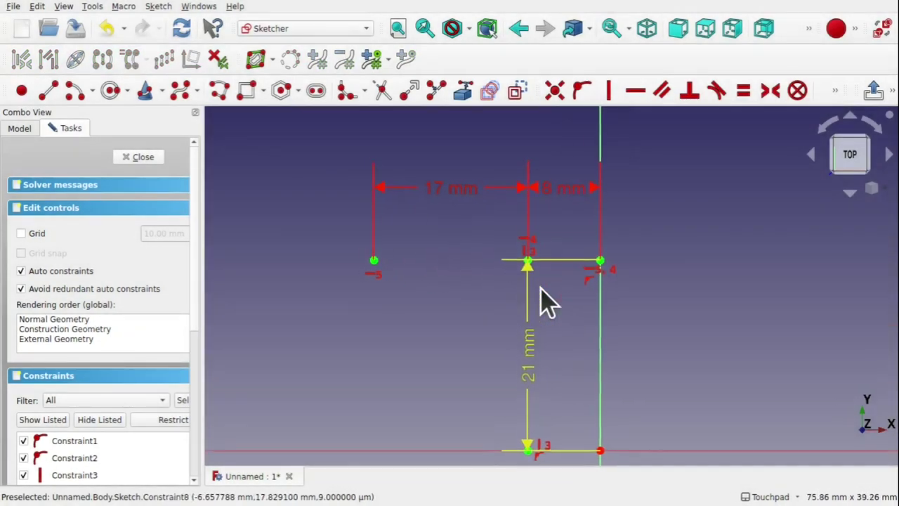
mouse_move(533, 350)
mouse_down()
mouse_move(533, 360)
mouse_move(707, 337)
mouse_up()
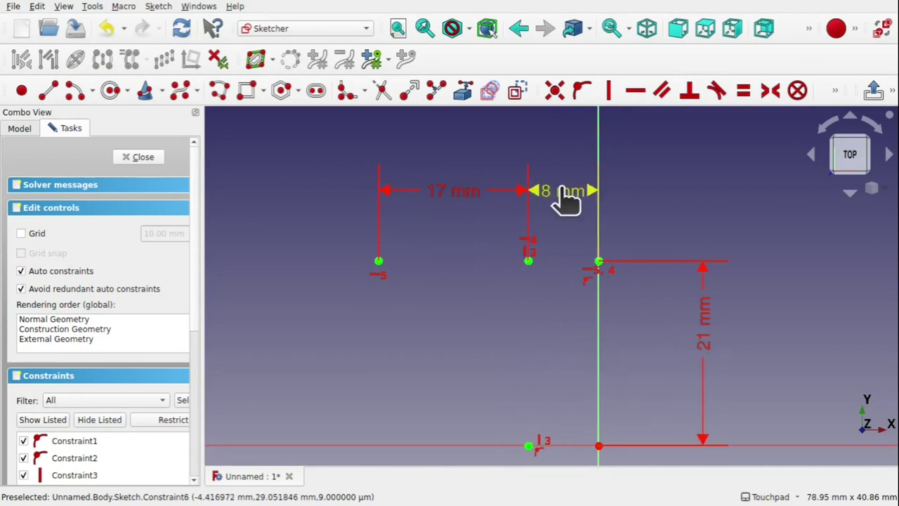
drag(560, 193, 560, 211)
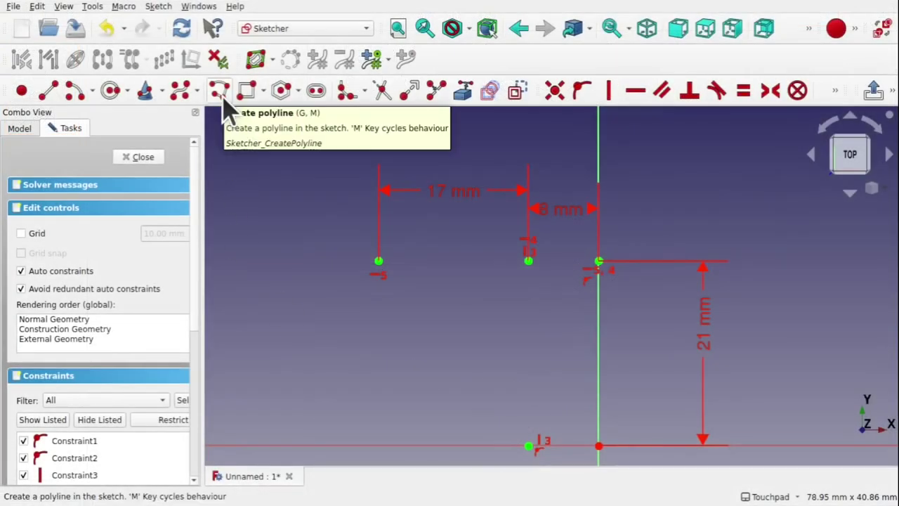
- Draw a closed polyline through the origin and reference points, making the upper-left corner coincident
click(224, 99)
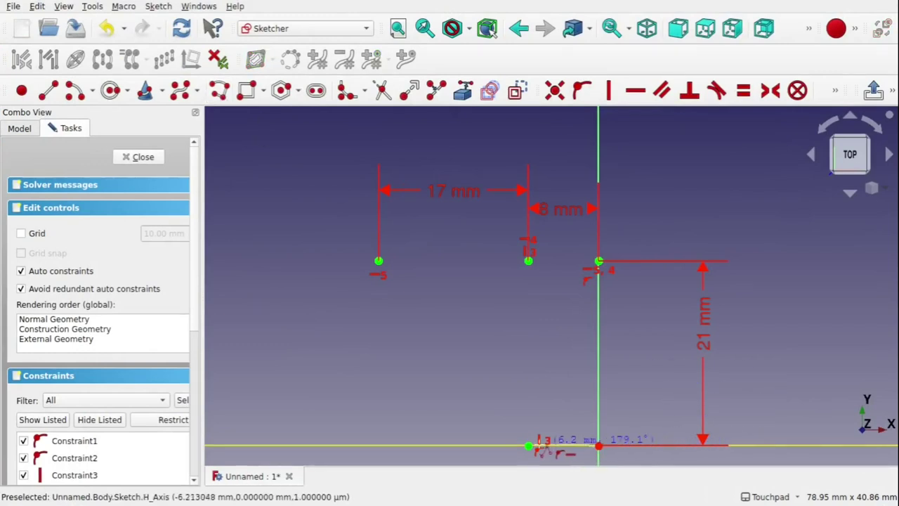
click(598, 445)
click(527, 445)
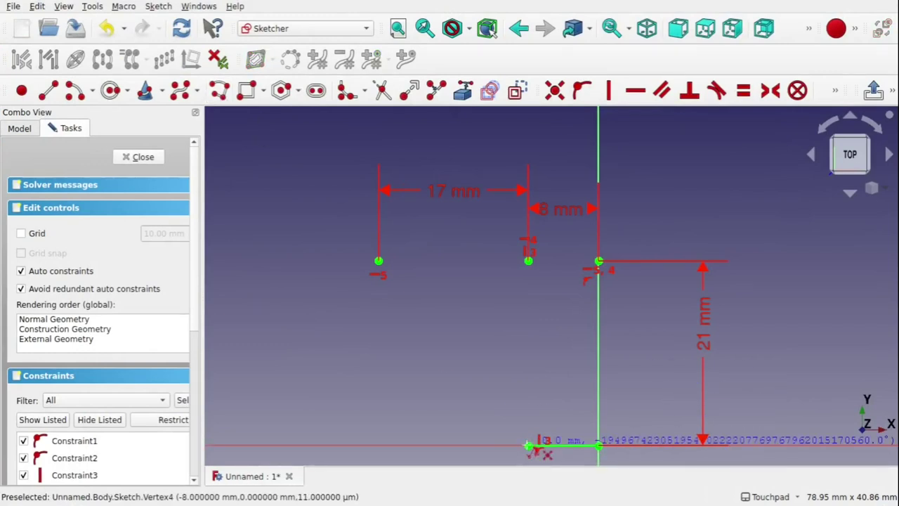
click(378, 261)
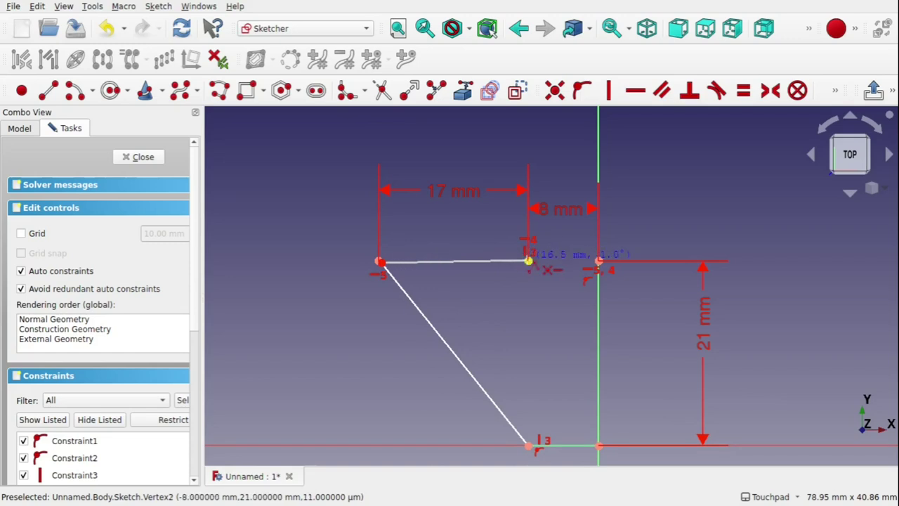
click(528, 261)
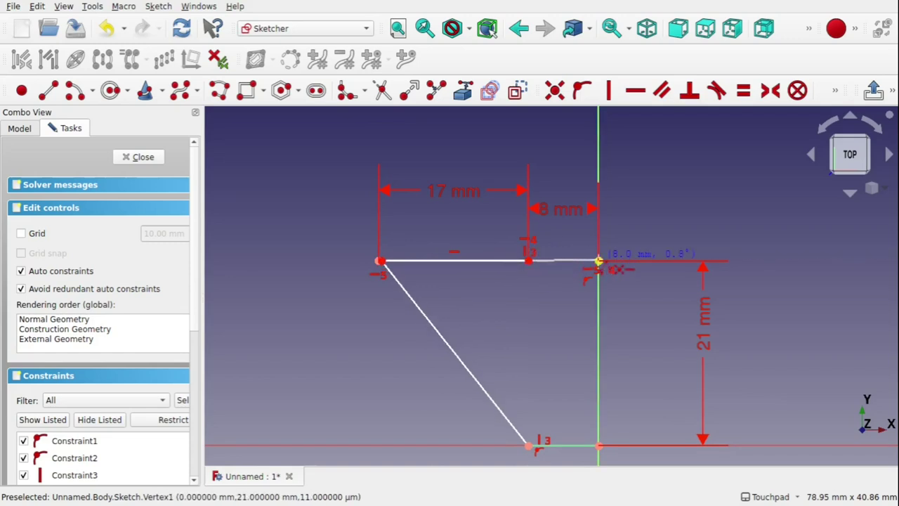
click(597, 261)
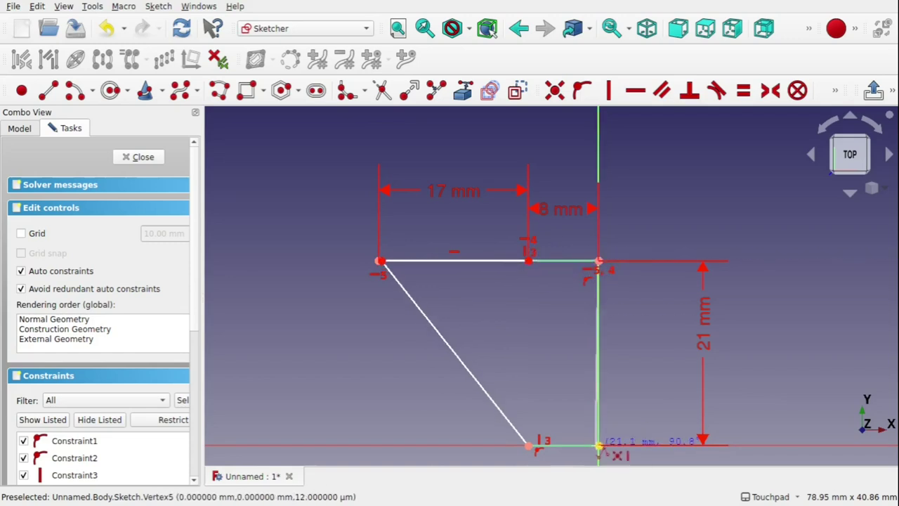
click(598, 446)
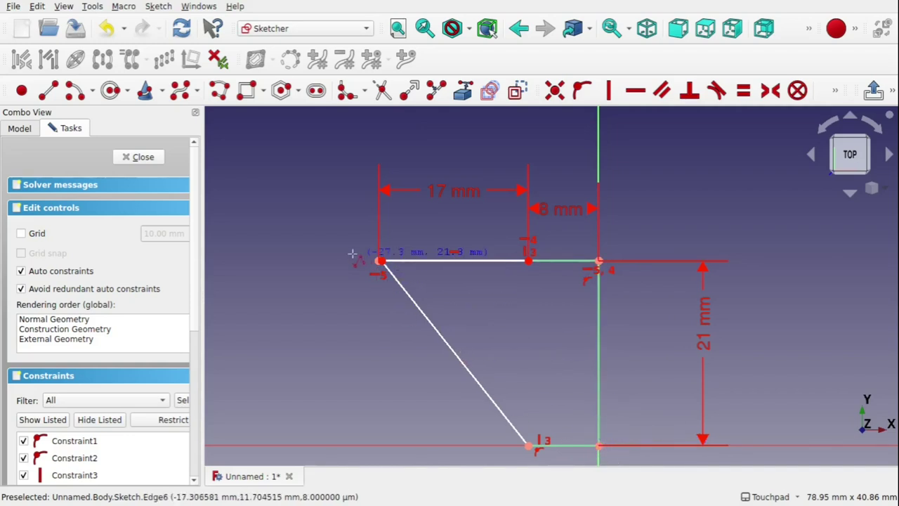
click(379, 261)
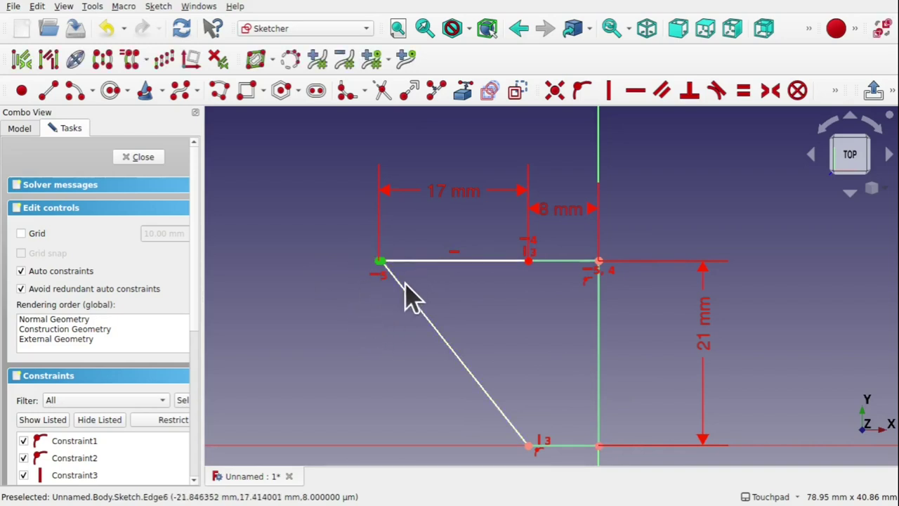
click(552, 96)
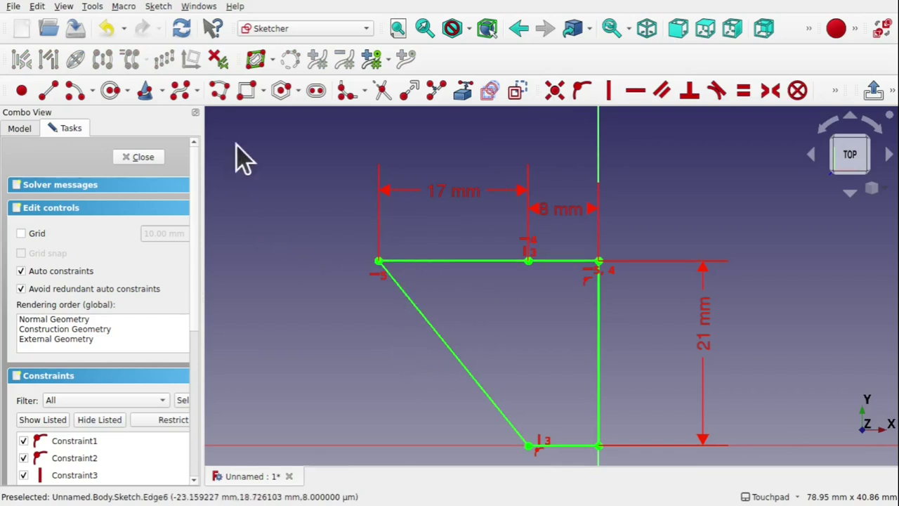
- Add a constraint-preserving fillet at the upper-left corner and constrain its radius to 3 mm
click(366, 91)
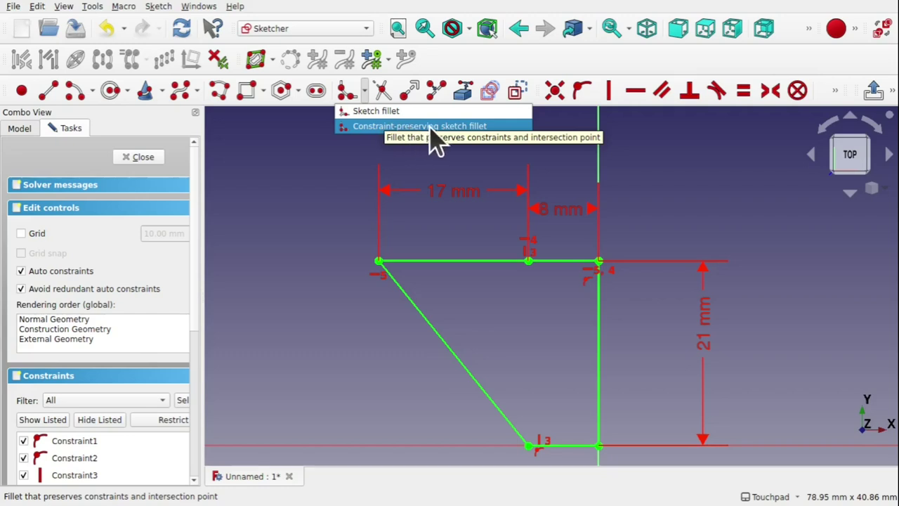
click(379, 128)
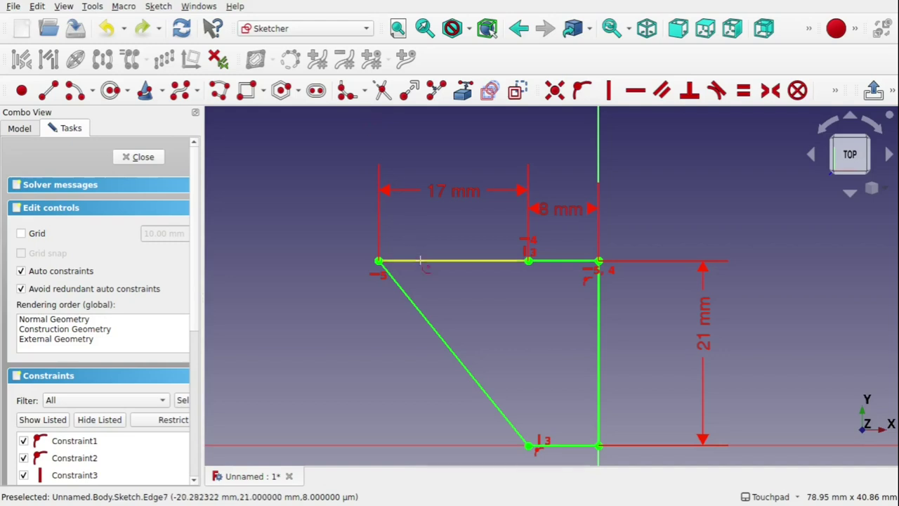
click(411, 302)
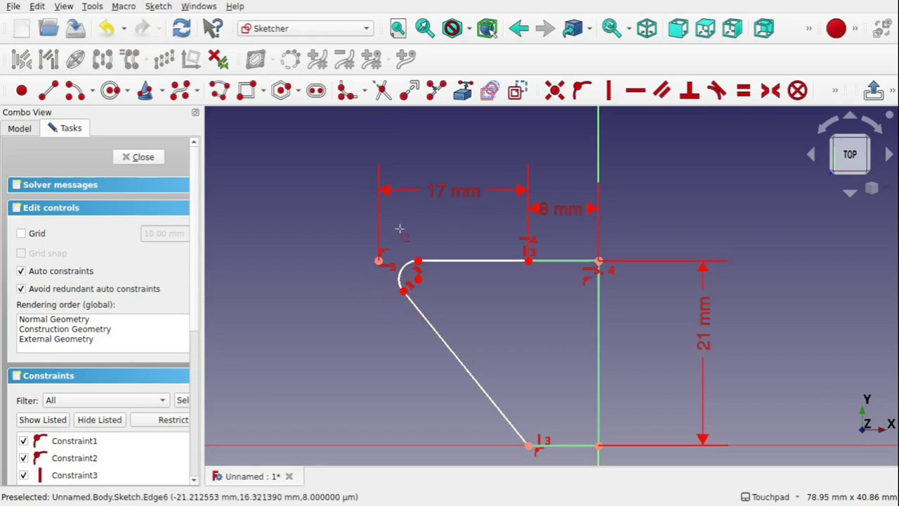
click(408, 278)
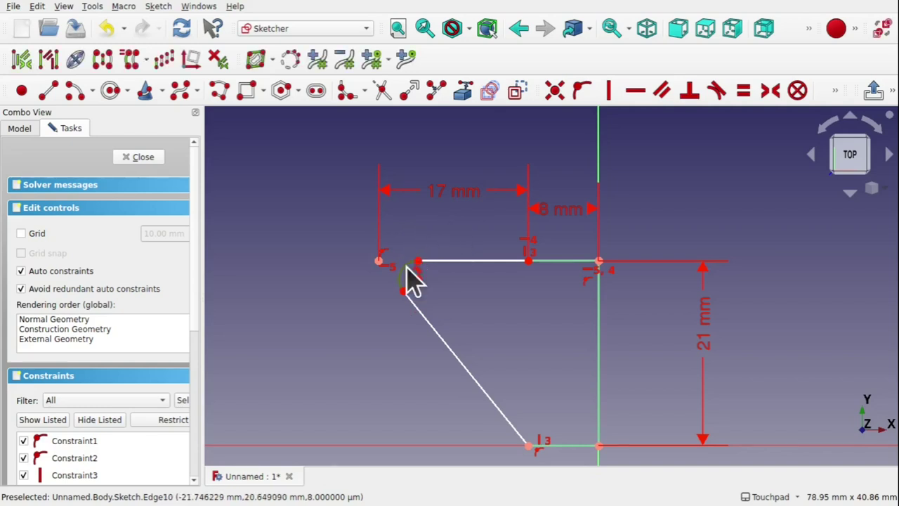
click(834, 91)
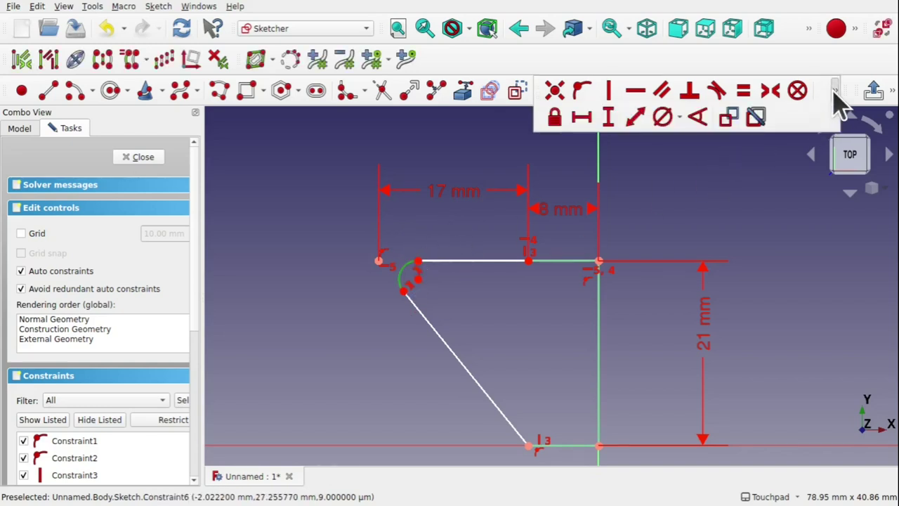
click(680, 116)
click(695, 138)
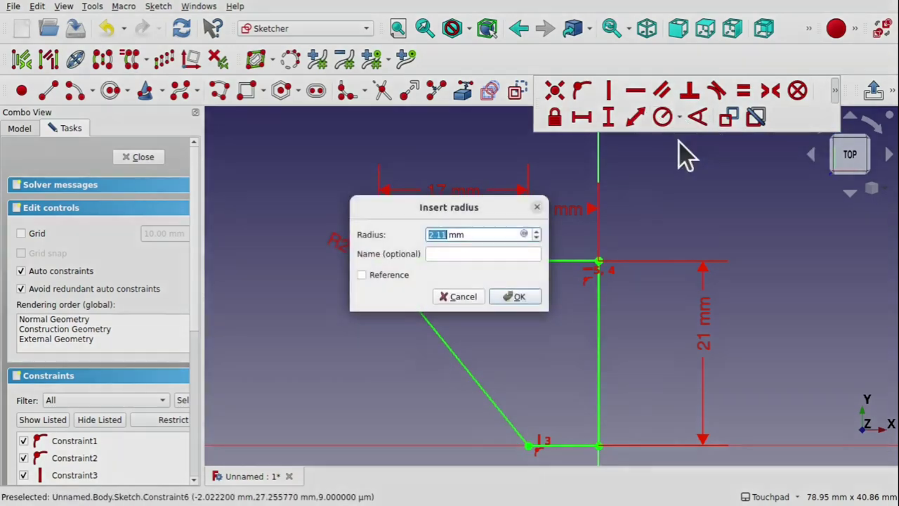
text(3)
key(Return)
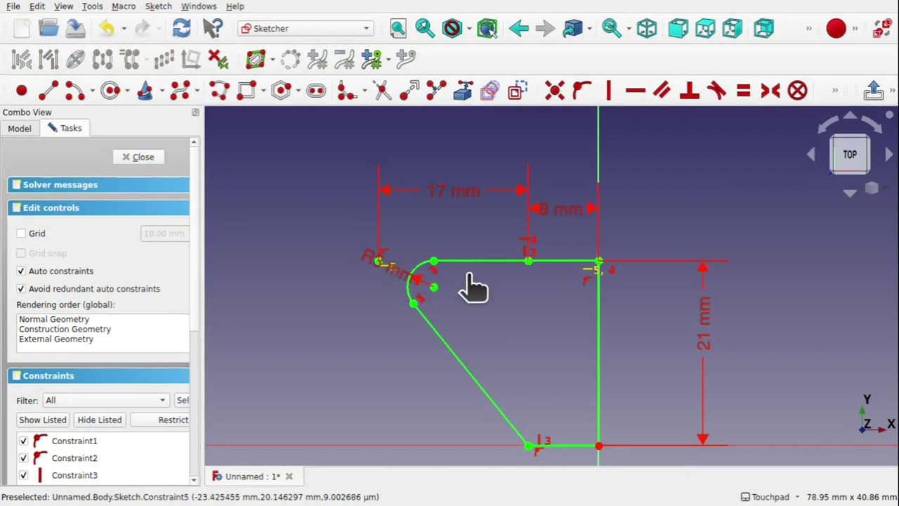
mouse_move(411, 285)
mouse_down()
mouse_move(372, 319)
mouse_move(373, 361)
mouse_move(337, 369)
mouse_move(361, 379)
mouse_move(358, 439)
mouse_up()
key(alt+Tab)
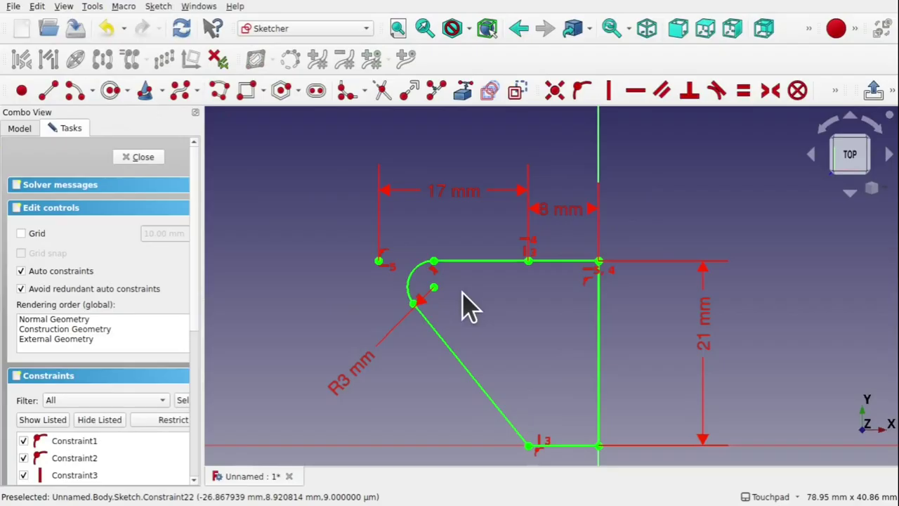
- Draw a small circle at the fillet centre and a larger circle beside it
click(111, 93)
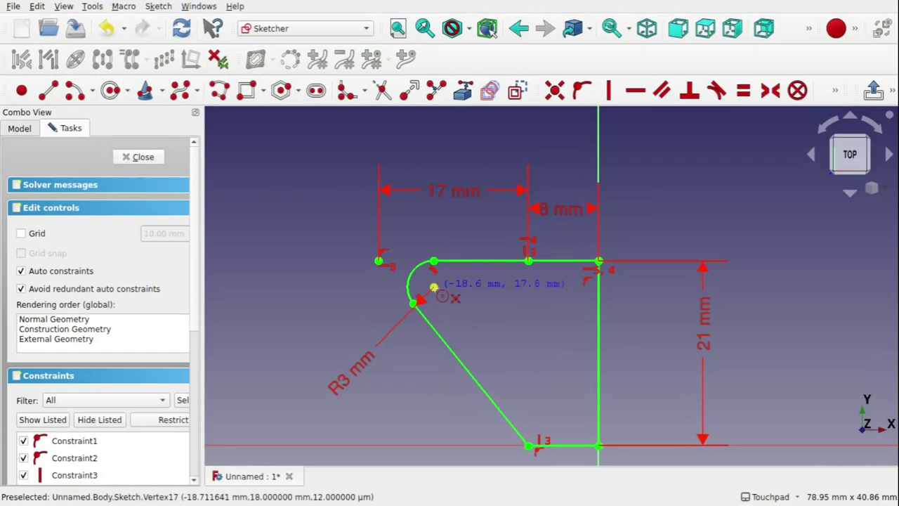
click(434, 288)
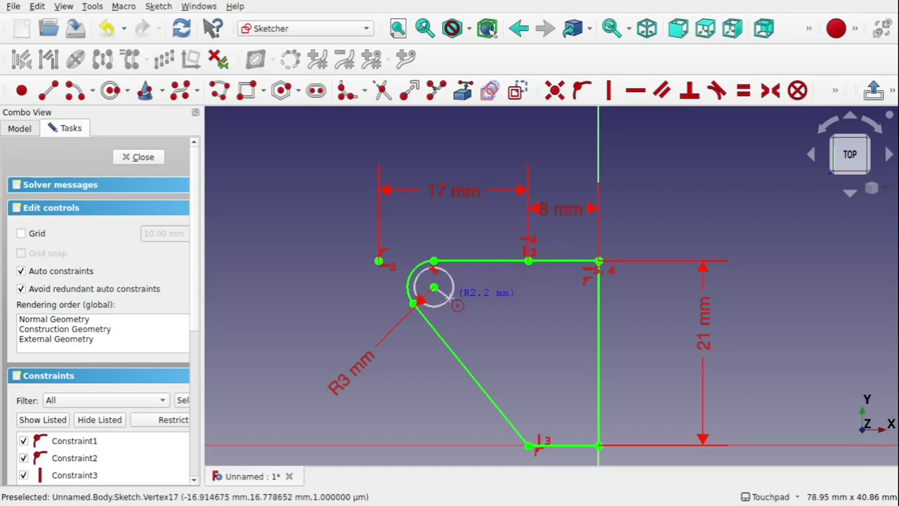
click(447, 296)
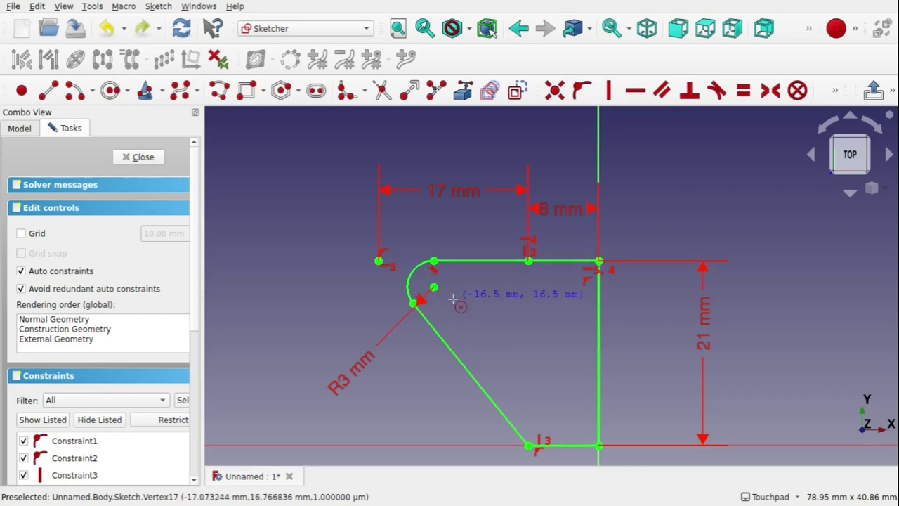
click(456, 298)
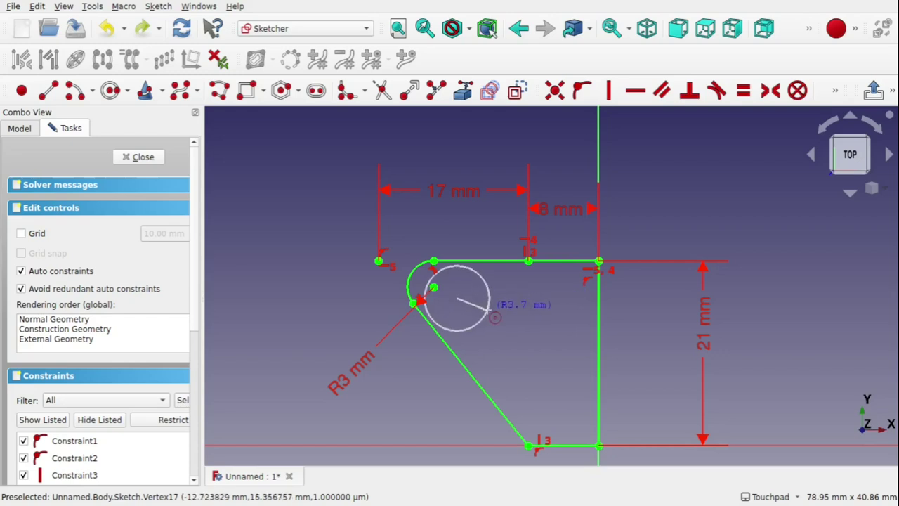
click(494, 315)
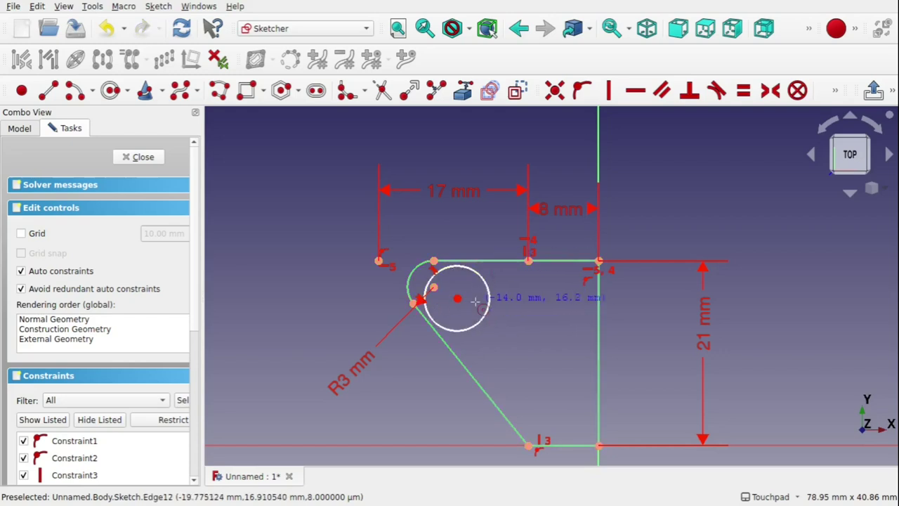
key(Escape)
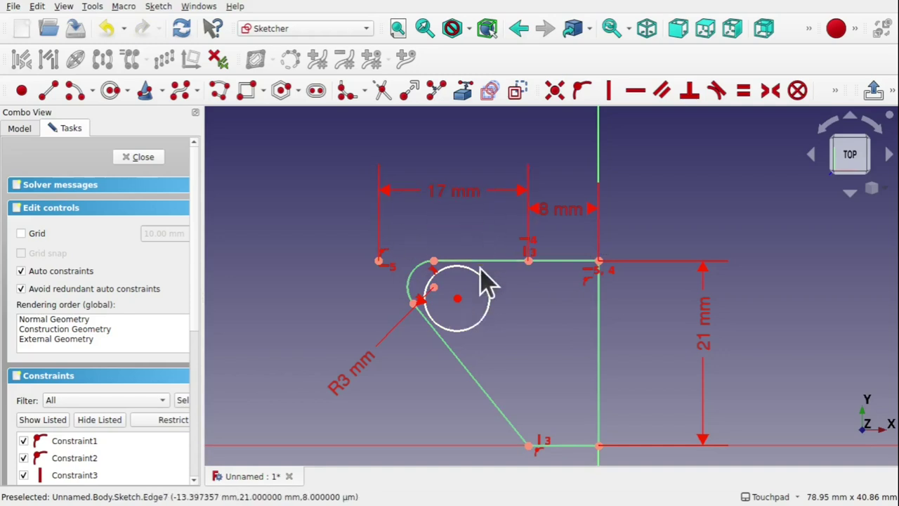
- Make the larger circle tangent to the top edge and the slanted edge
click(483, 277)
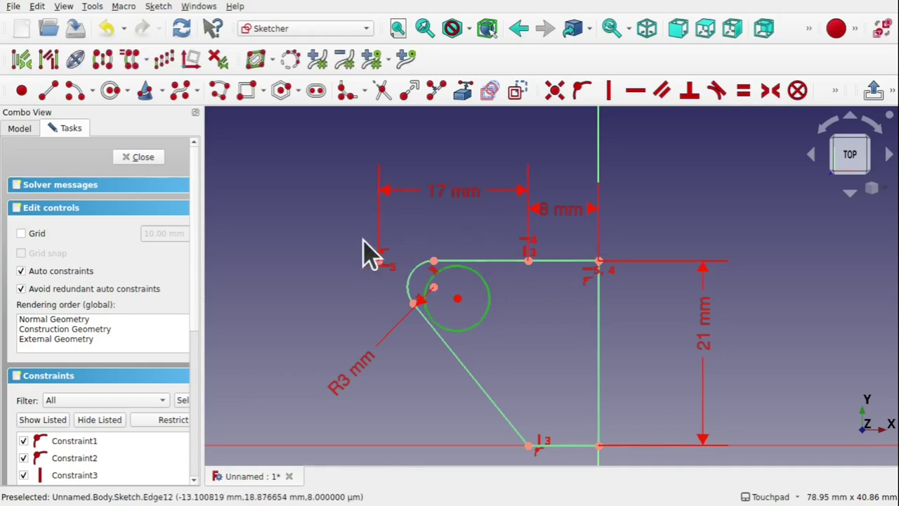
click(483, 262)
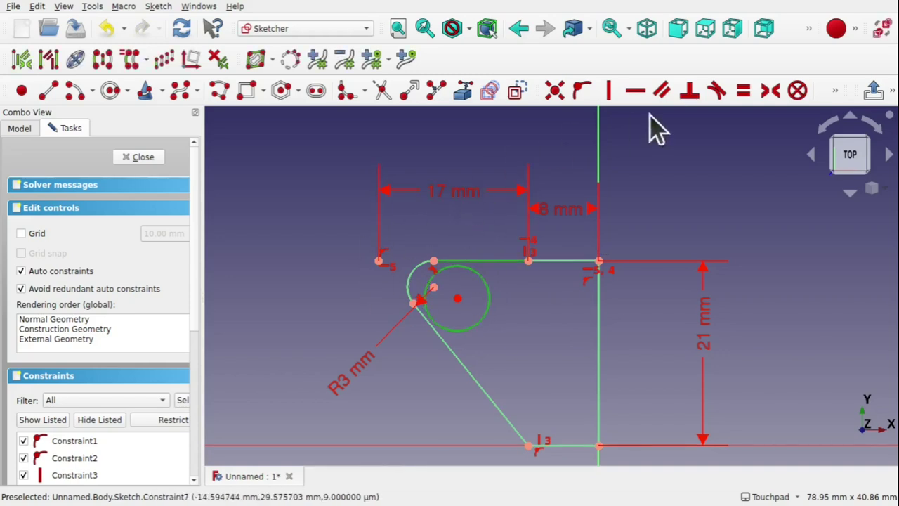
click(716, 90)
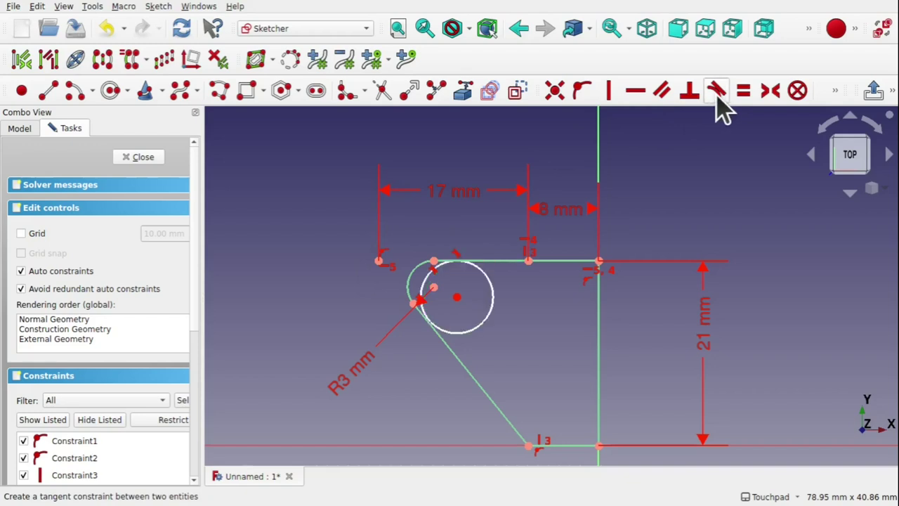
click(455, 332)
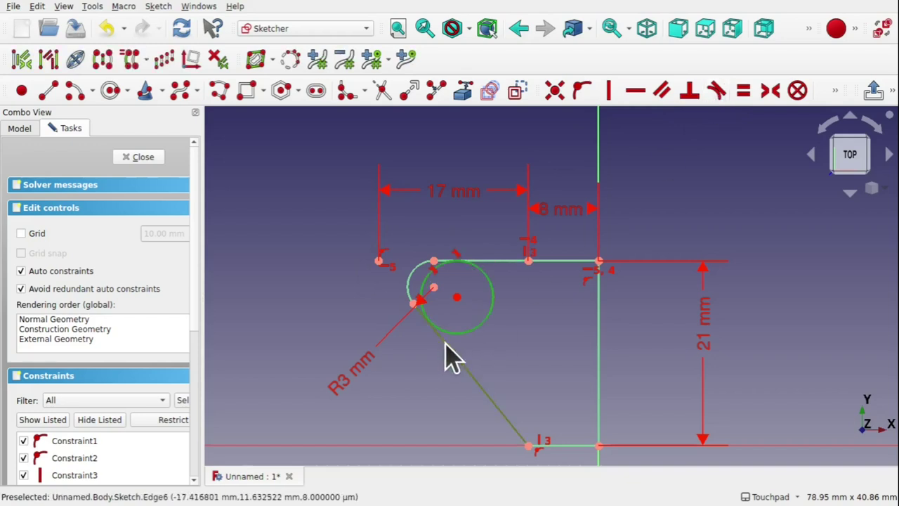
click(451, 357)
click(716, 92)
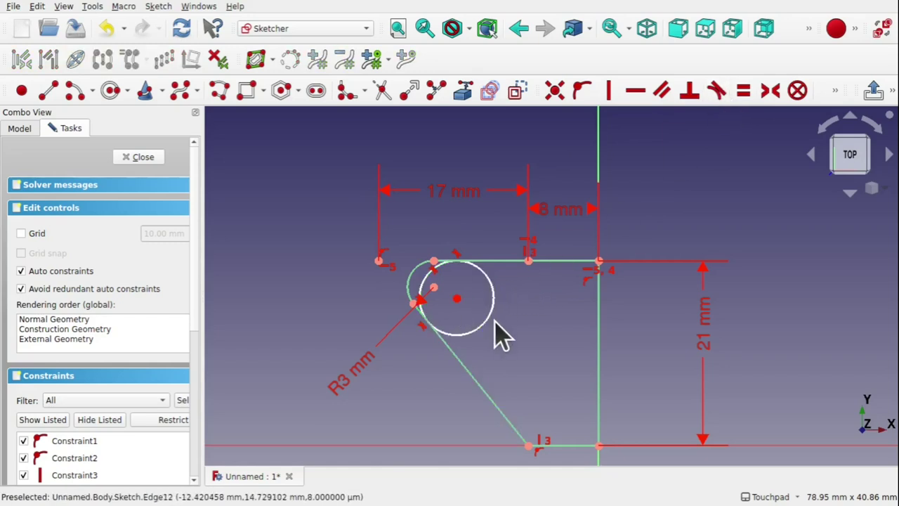
mouse_move(461, 302)
mouse_down()
mouse_move(509, 320)
mouse_move(531, 343)
mouse_move(444, 291)
mouse_move(538, 325)
mouse_move(455, 296)
mouse_move(569, 358)
mouse_move(517, 344)
mouse_move(460, 300)
mouse_up()
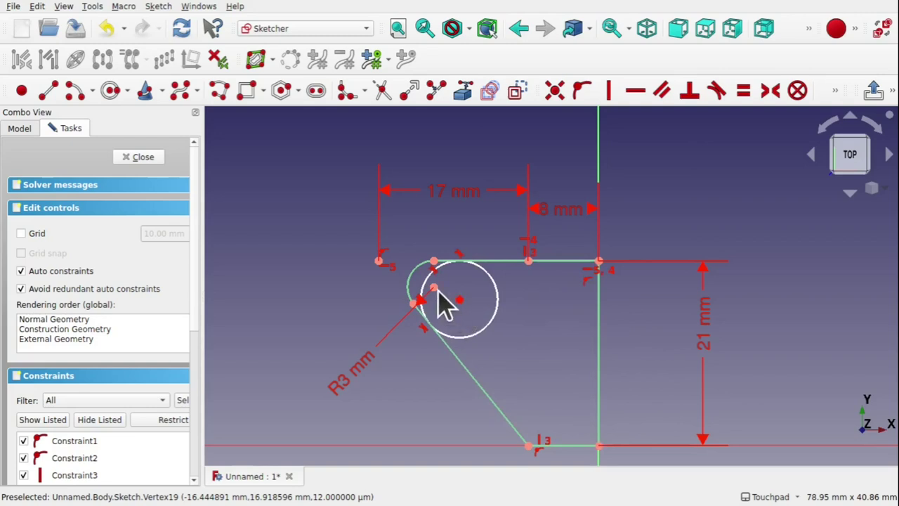
- Convert the tangent circle to construction geometry via the Sketch menu
click(490, 325)
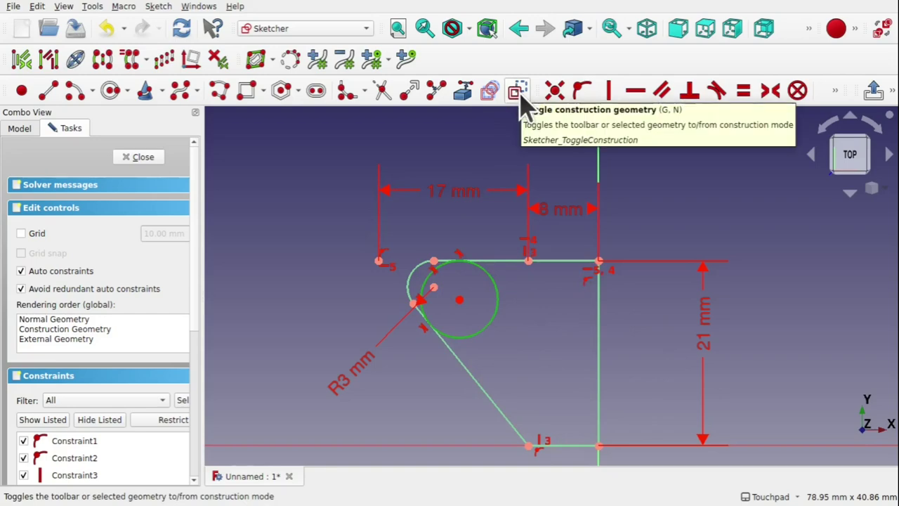
click(159, 7)
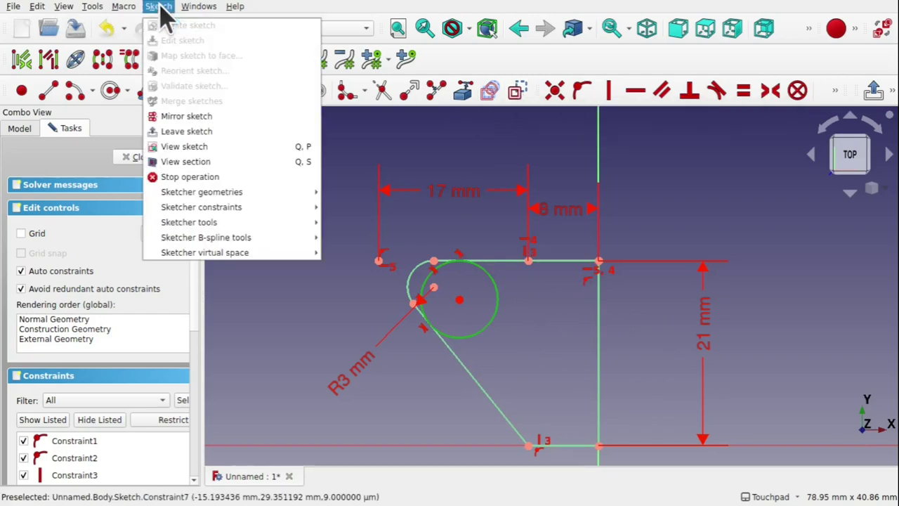
mouse_move(253, 197)
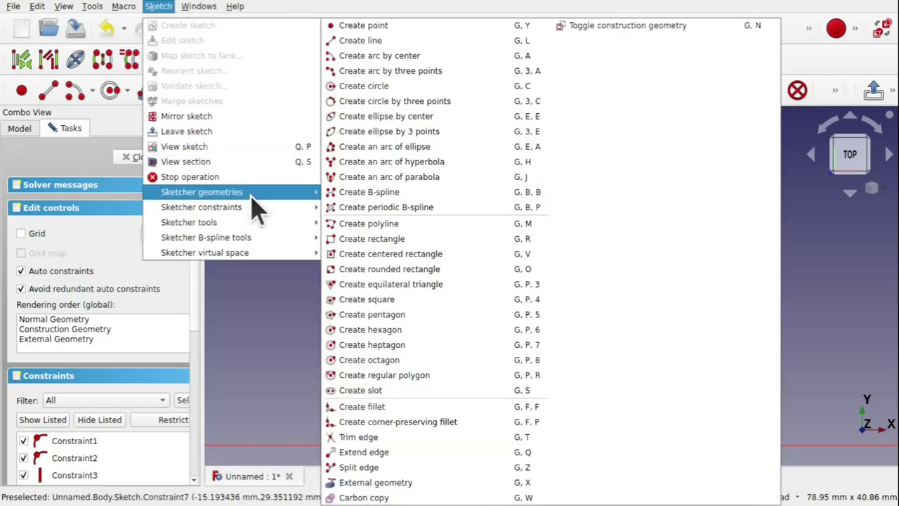
click(639, 31)
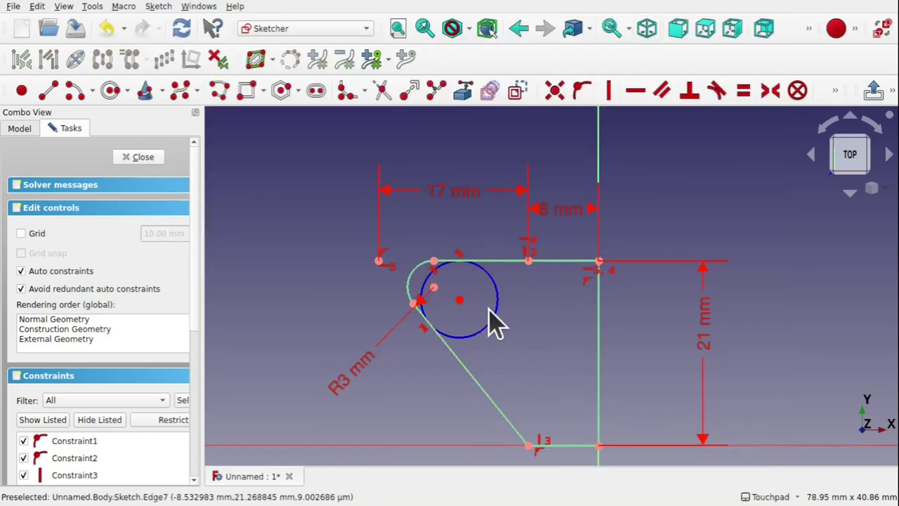
- Draw a smaller circle centred on the construction circle's centre
click(106, 91)
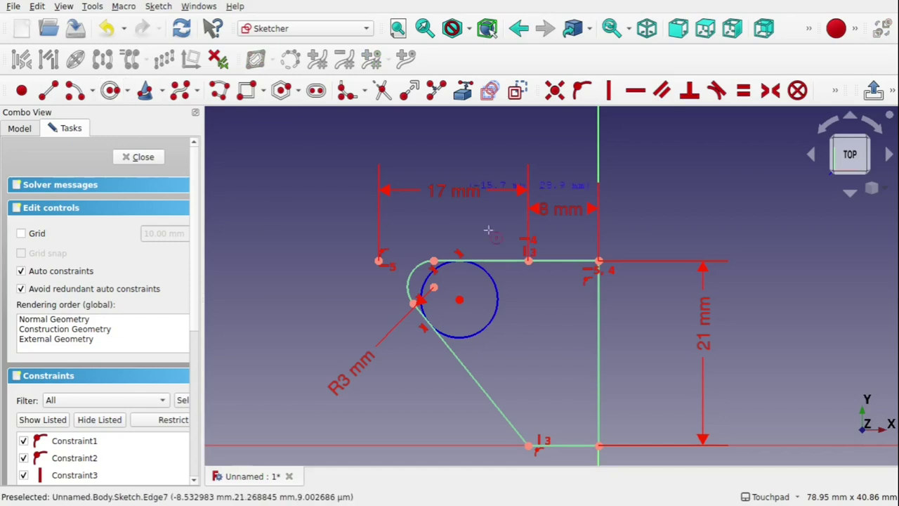
click(459, 300)
click(478, 314)
drag(483, 318, 471, 342)
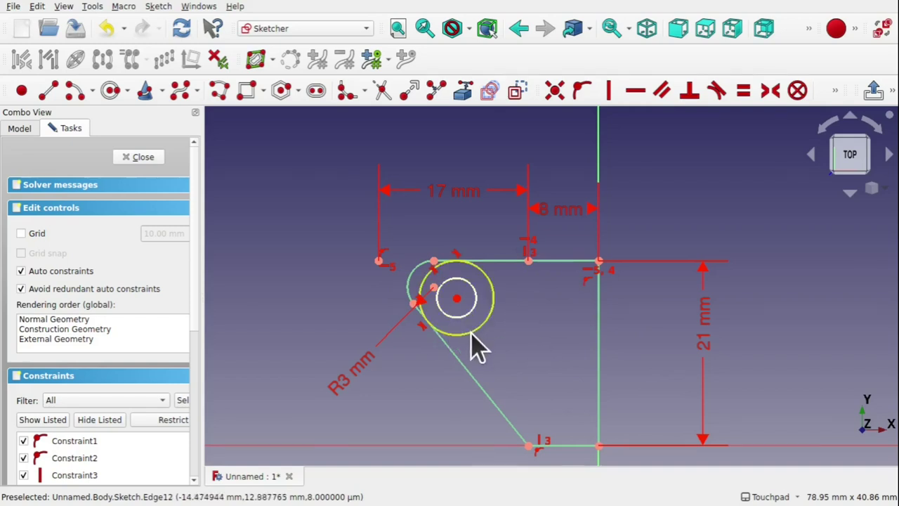
- Give the inner hole circle a 3 mm diameter constraint
click(471, 335)
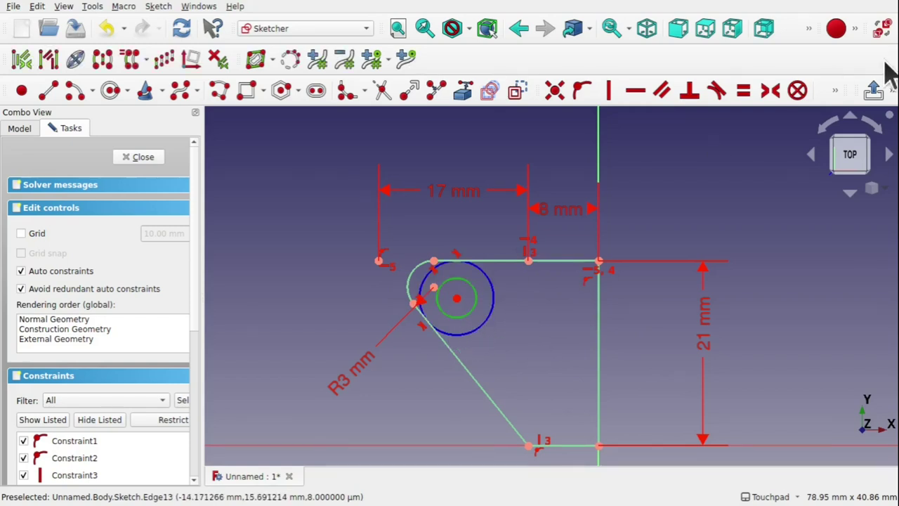
click(835, 90)
click(679, 117)
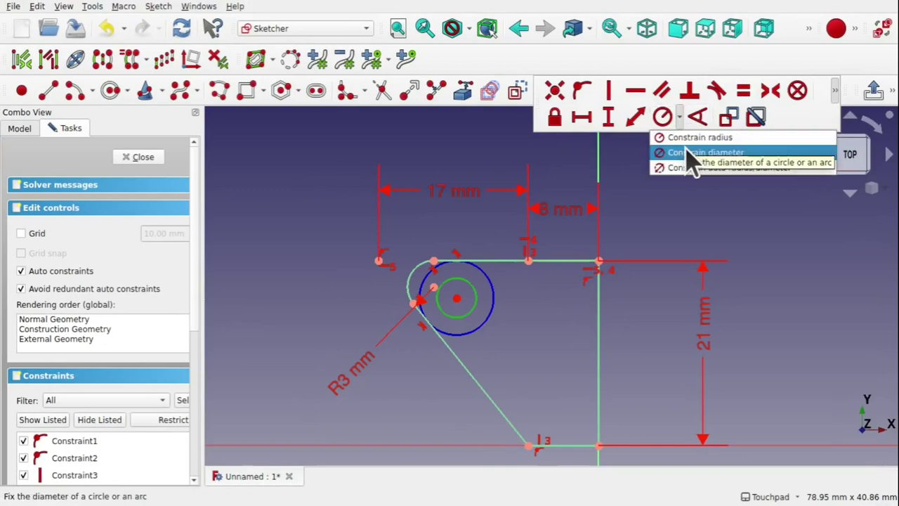
click(686, 152)
text(3)
key(Return)
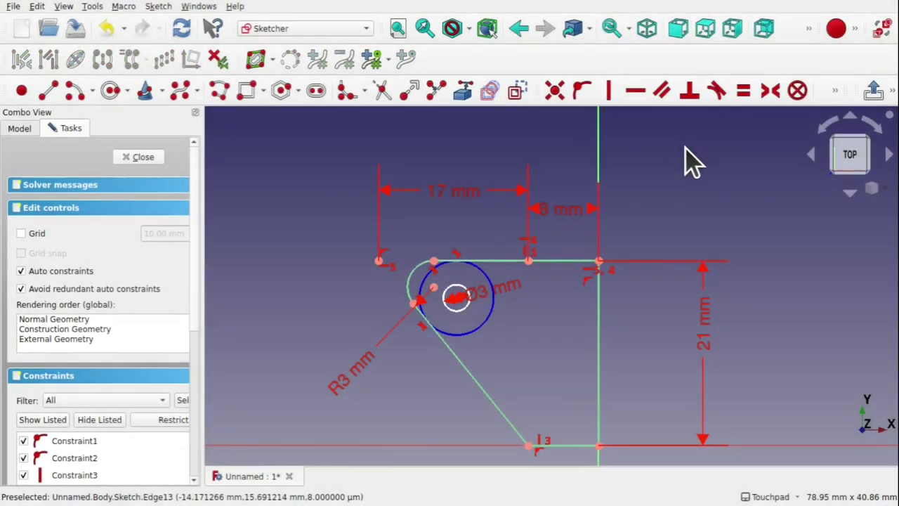
mouse_move(456, 299)
mouse_down()
mouse_move(436, 291)
mouse_move(501, 320)
mouse_move(437, 292)
mouse_move(445, 302)
mouse_up()
- Constrain the distance from the corner arc's end point to the circle centre to 3 mm
scroll(443, 301, up, 5)
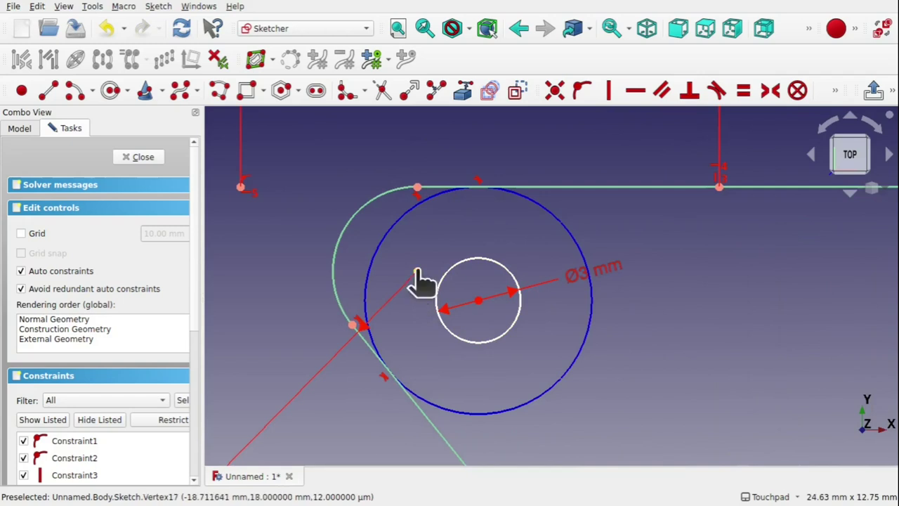
click(417, 272)
click(478, 302)
click(836, 90)
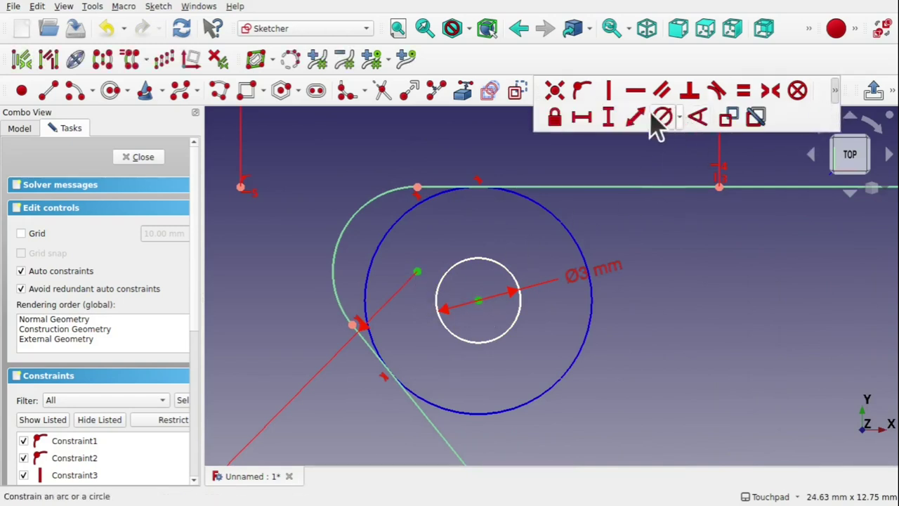
click(641, 123)
text(2)
key(Return)
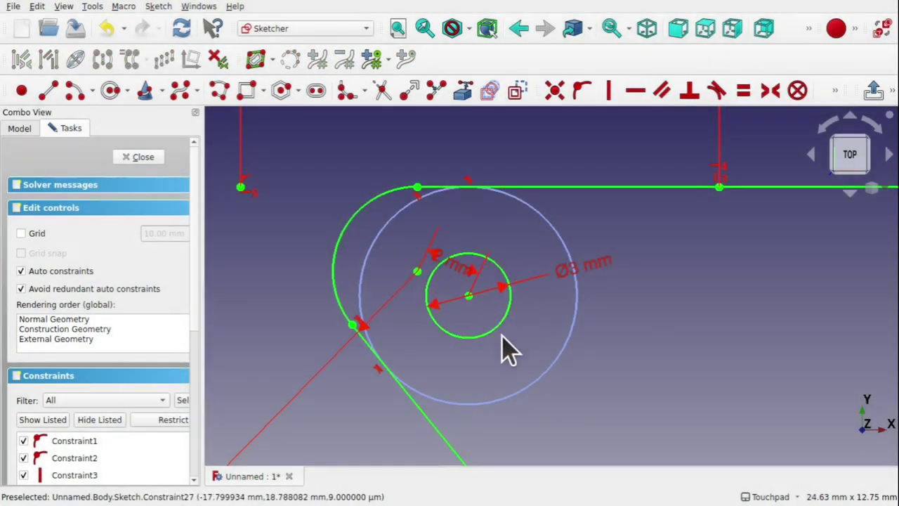
scroll(471, 309, down, 3)
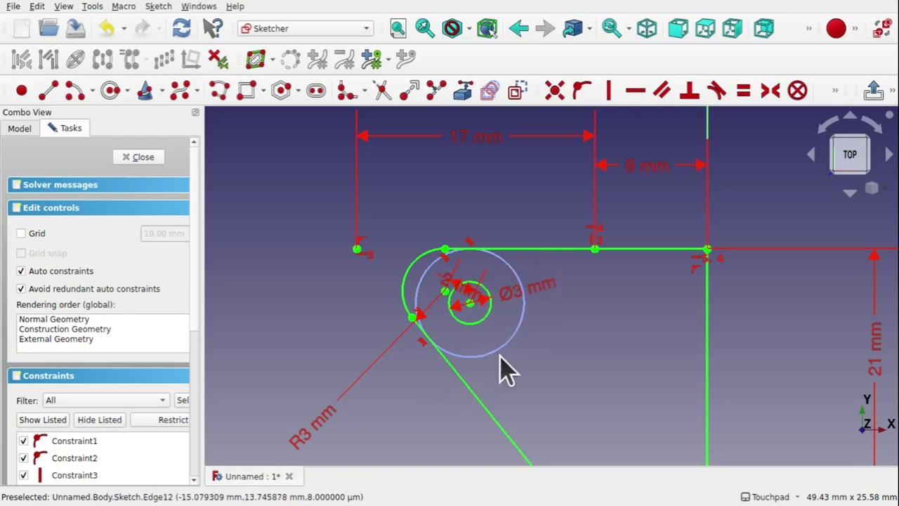
double_click(460, 298)
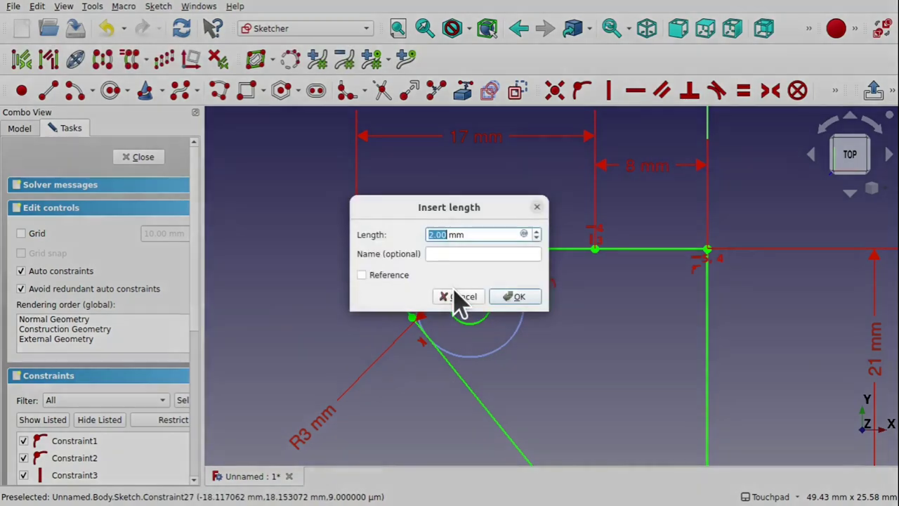
text(3)
key(Return)
scroll(511, 330, down, 3)
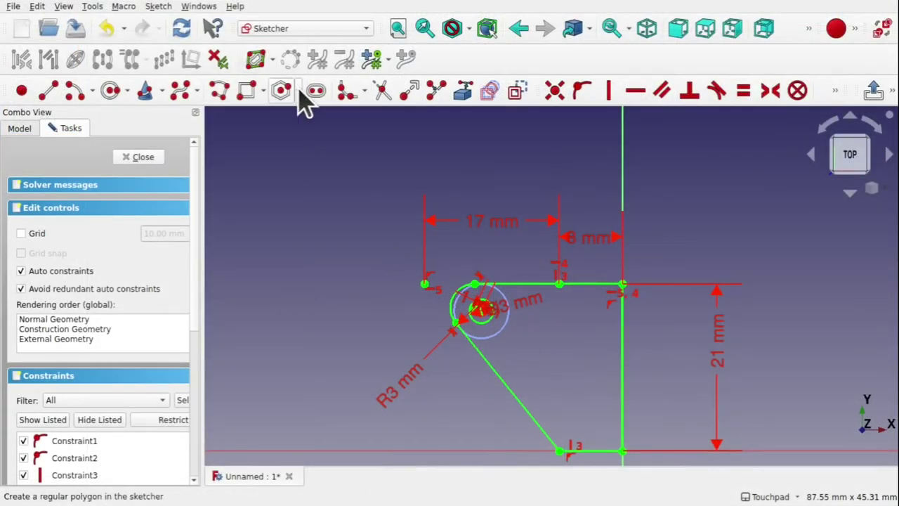
- Draw a slot whose two centres straddle the vertical axis
click(309, 91)
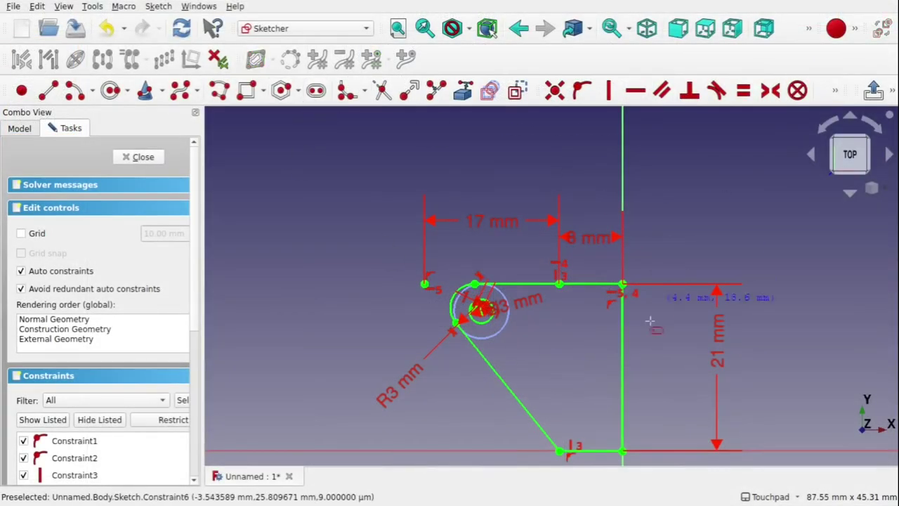
click(564, 369)
click(657, 370)
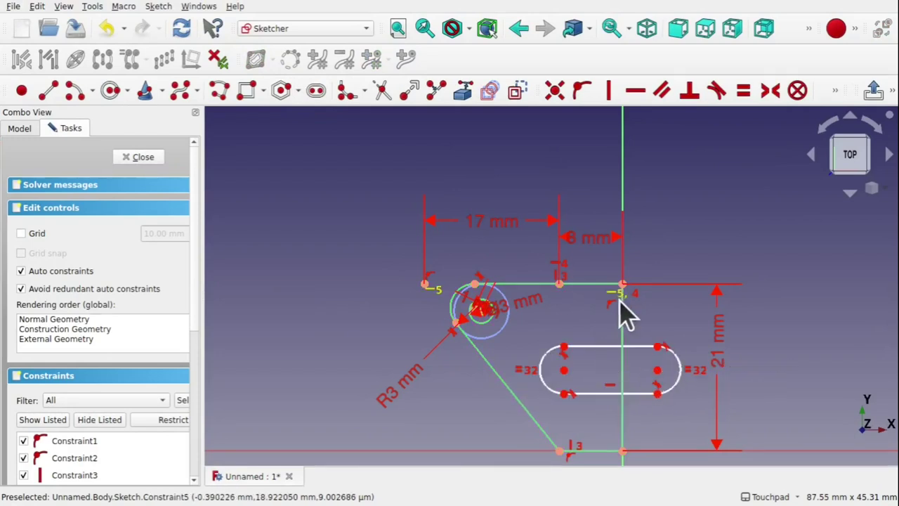
- Trim the slot's top and bottom edges right of the axis and delete its right end arc
click(383, 94)
click(642, 346)
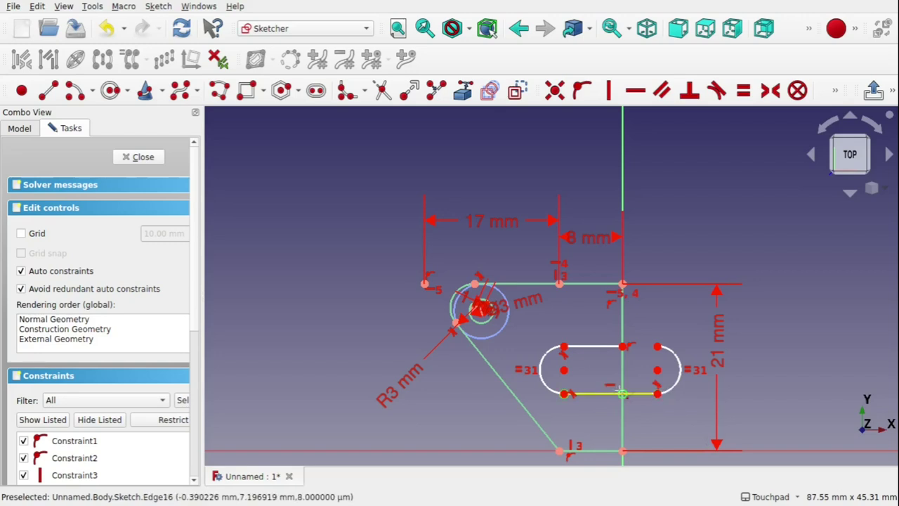
middle_drag(620, 392, 566, 284)
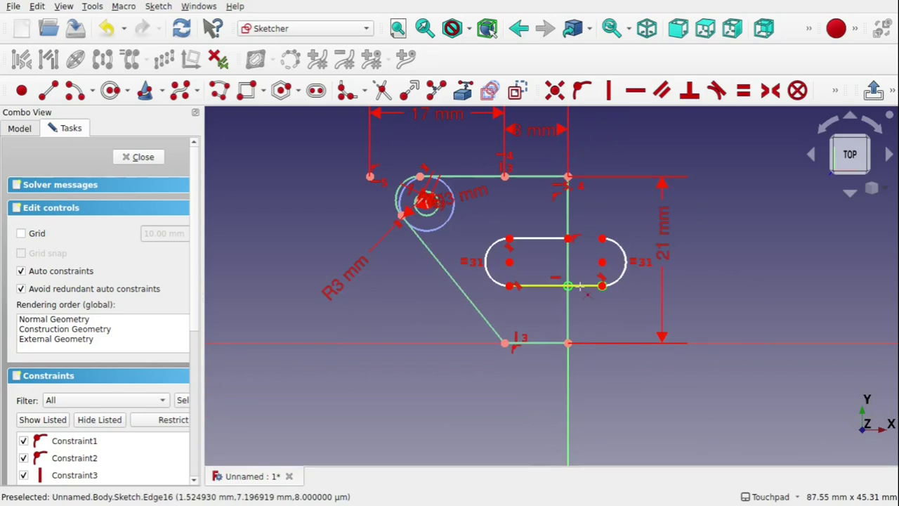
click(578, 286)
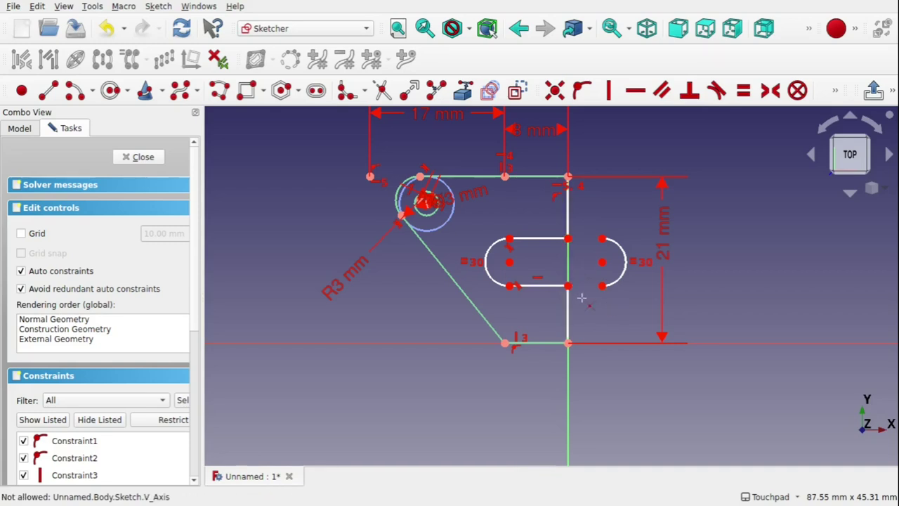
drag(590, 208, 640, 322)
key(Delete)
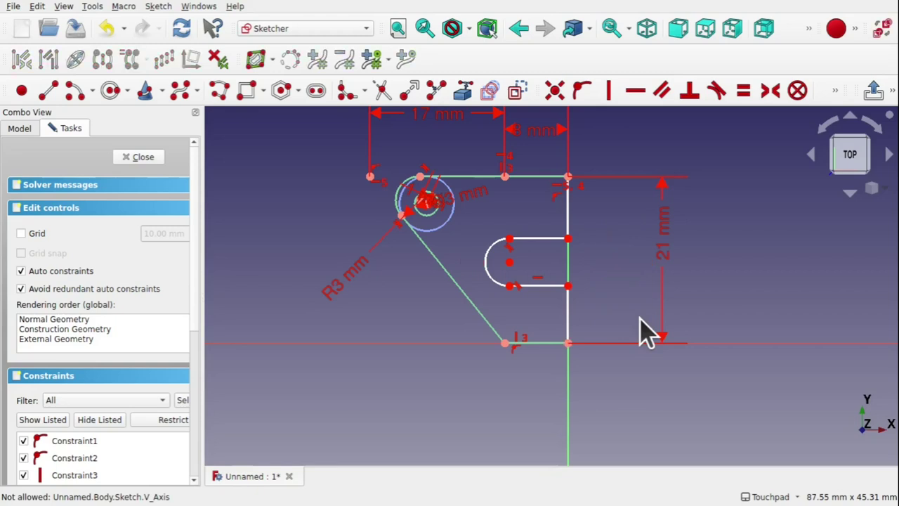
drag(582, 341, 578, 309)
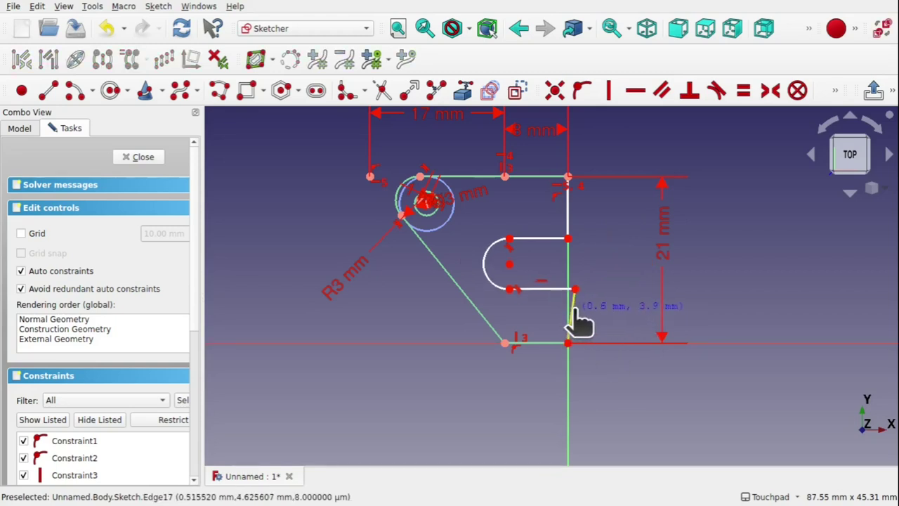
- Pin the slot's lower end point onto the vertical axis
drag(575, 290, 567, 276)
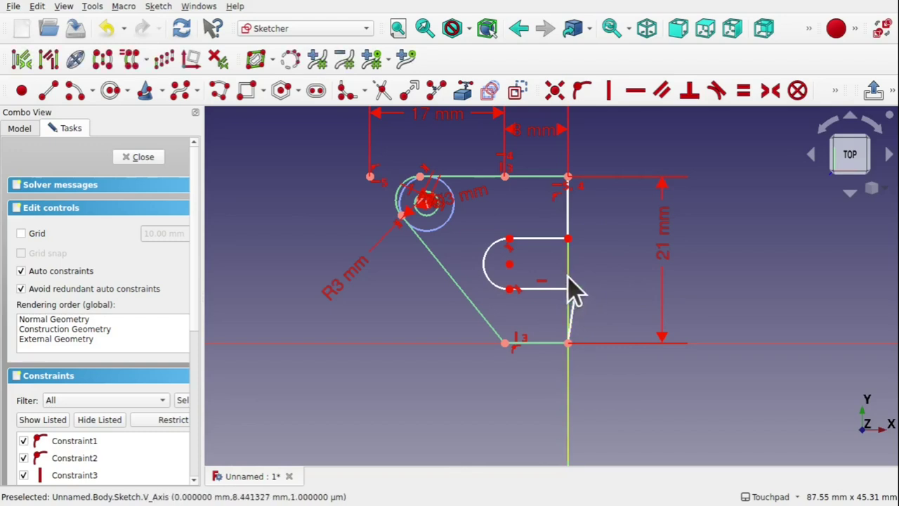
click(582, 90)
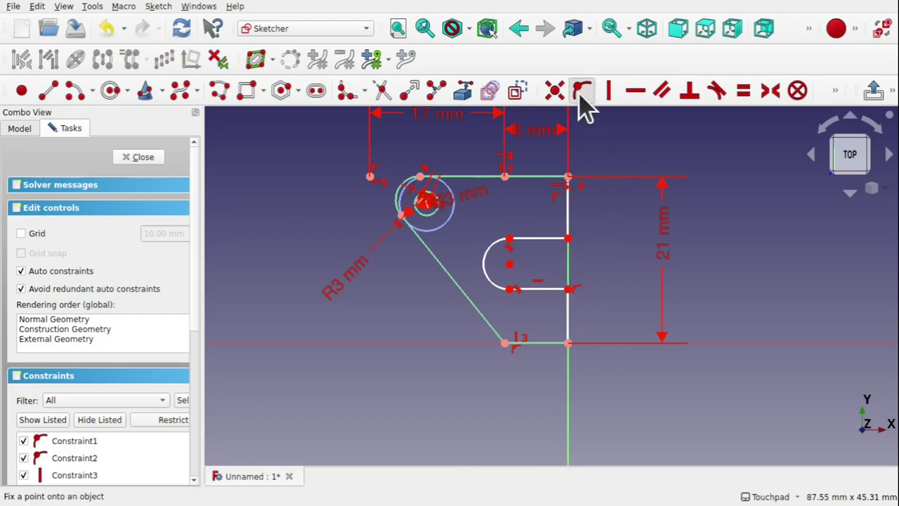
click(582, 91)
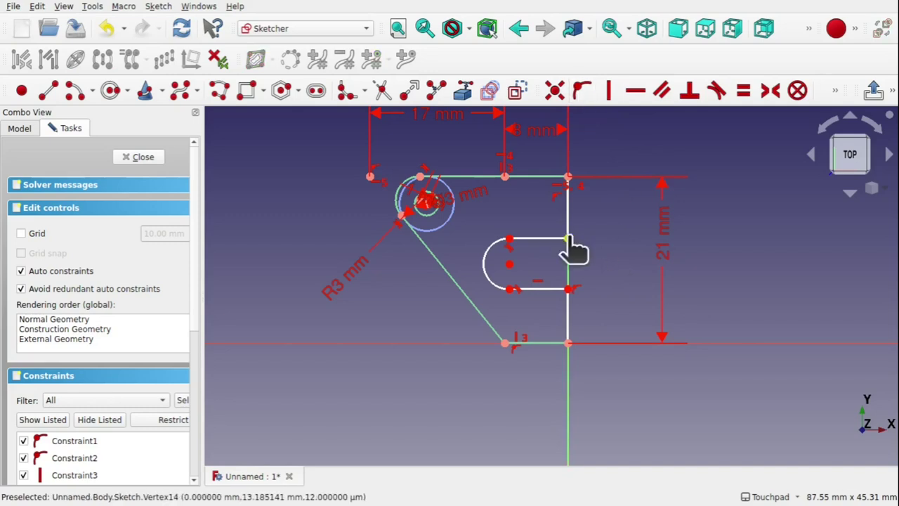
- Make the slot's straight edges horizontal, then compare with the Part 3 reference drawing
click(567, 239)
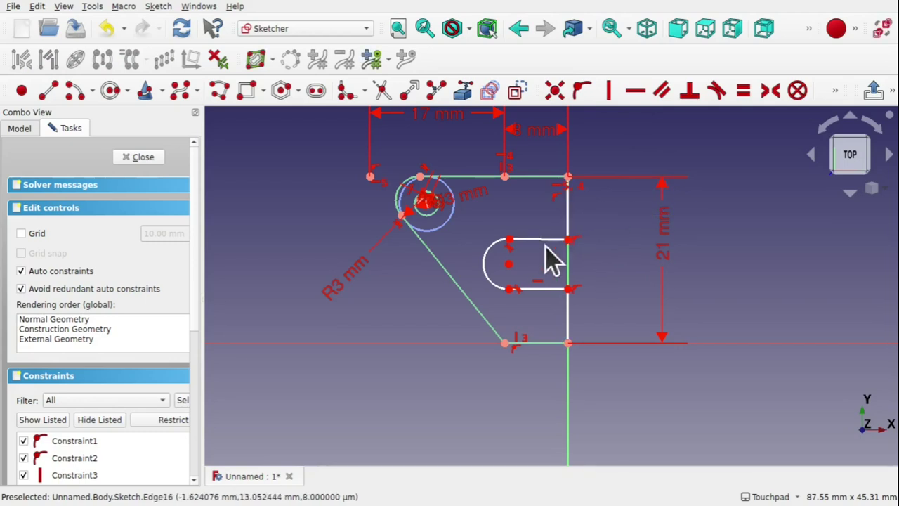
click(636, 92)
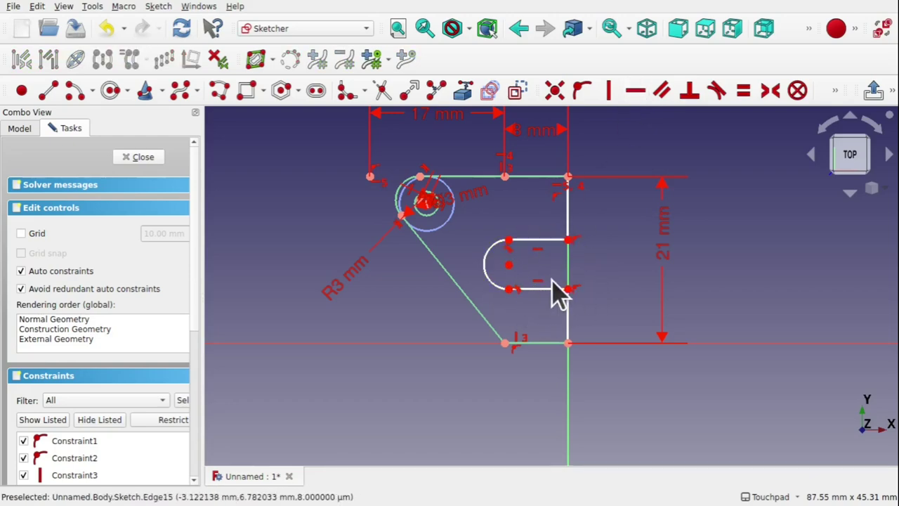
key(alt+Tab)
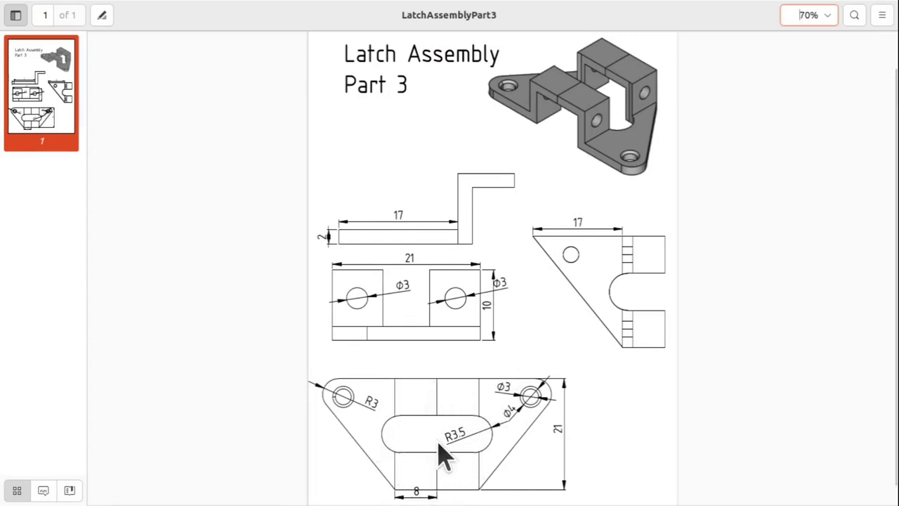
key(alt+Tab)
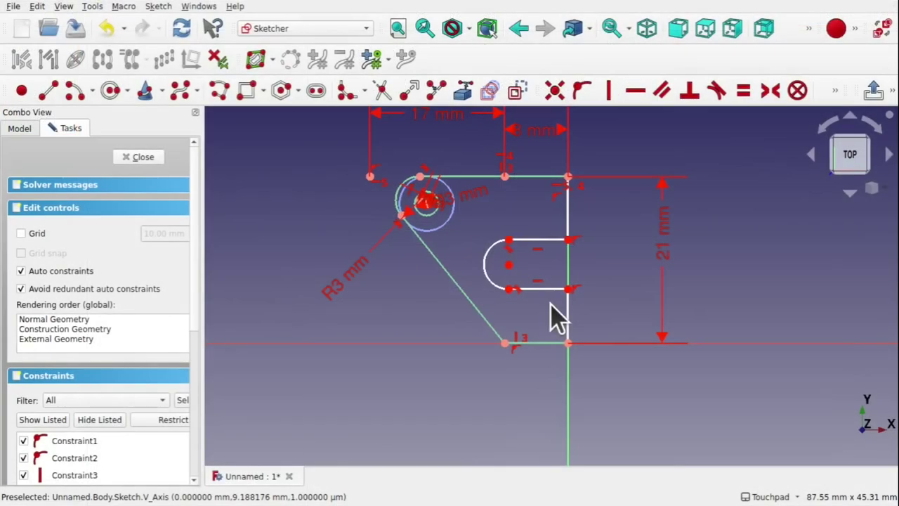
- Make the slot's arc centre symmetric between the outline's top and bottom points
click(504, 176)
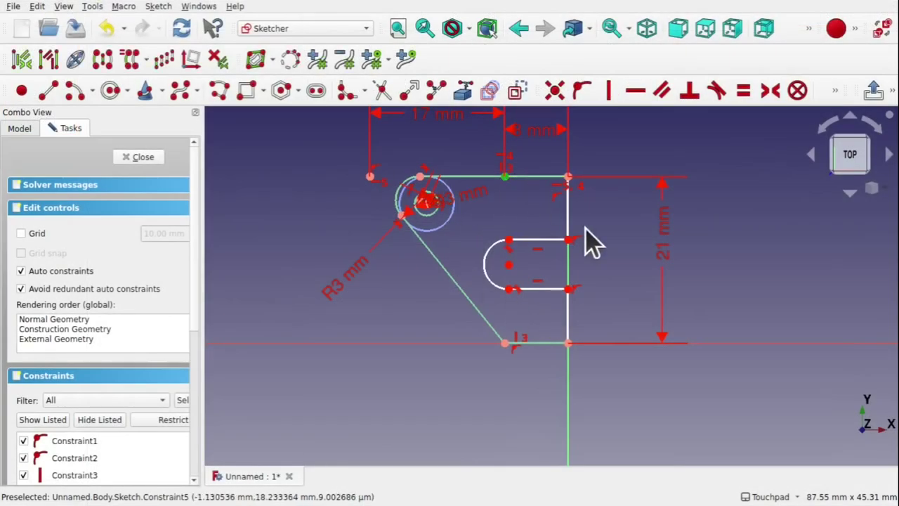
click(505, 344)
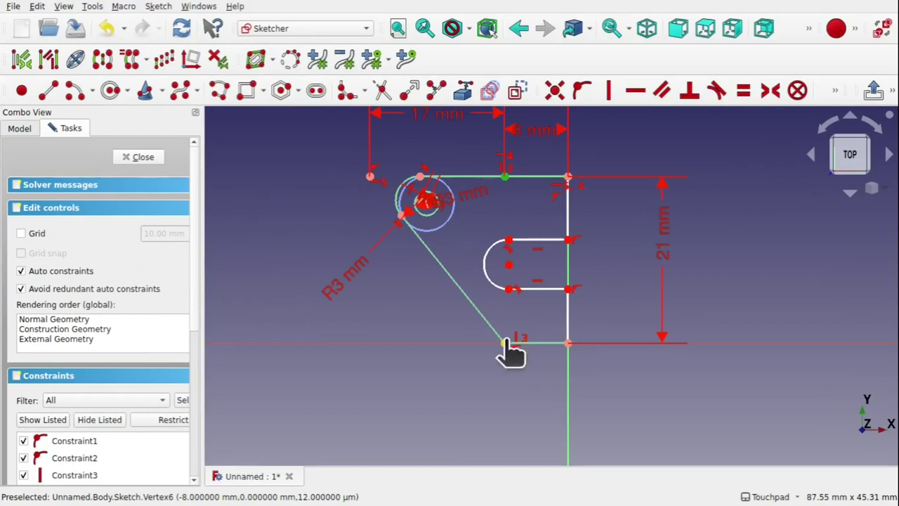
click(509, 266)
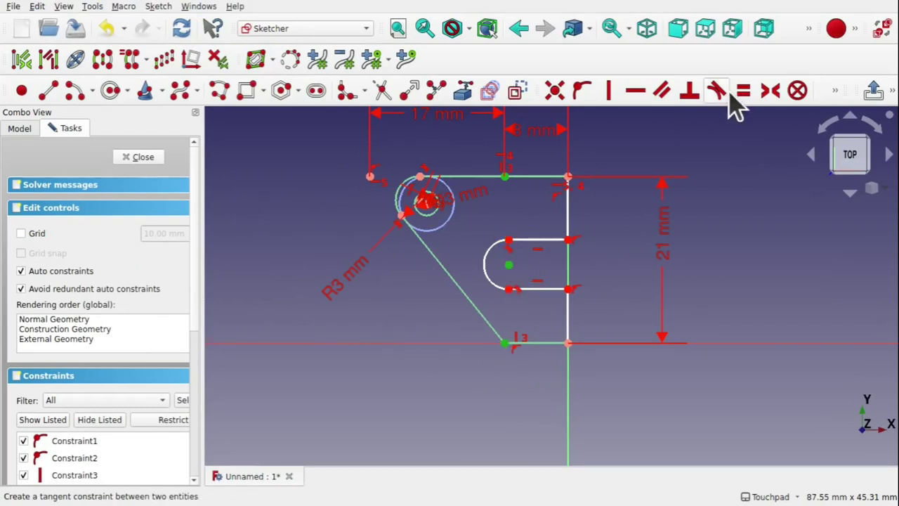
click(770, 92)
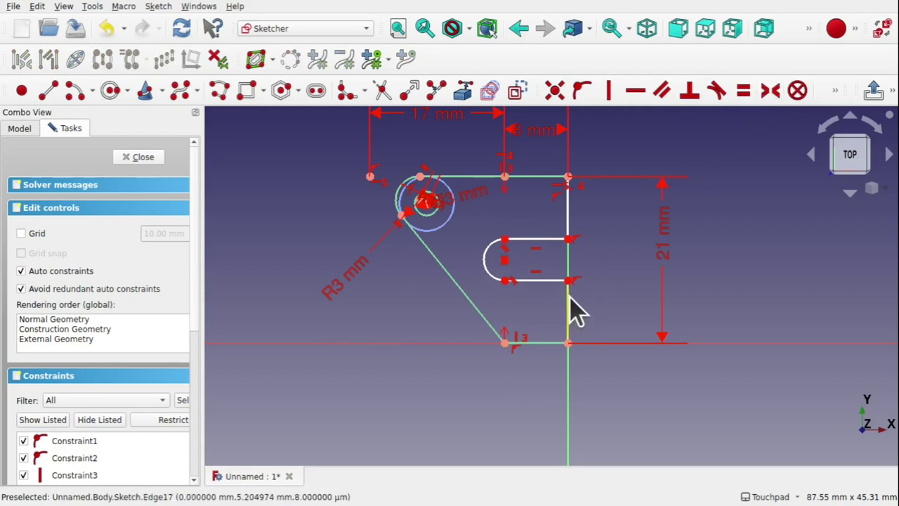
- Stretch the slot larger and add a radius constraint to its curved end
drag(569, 281, 569, 311)
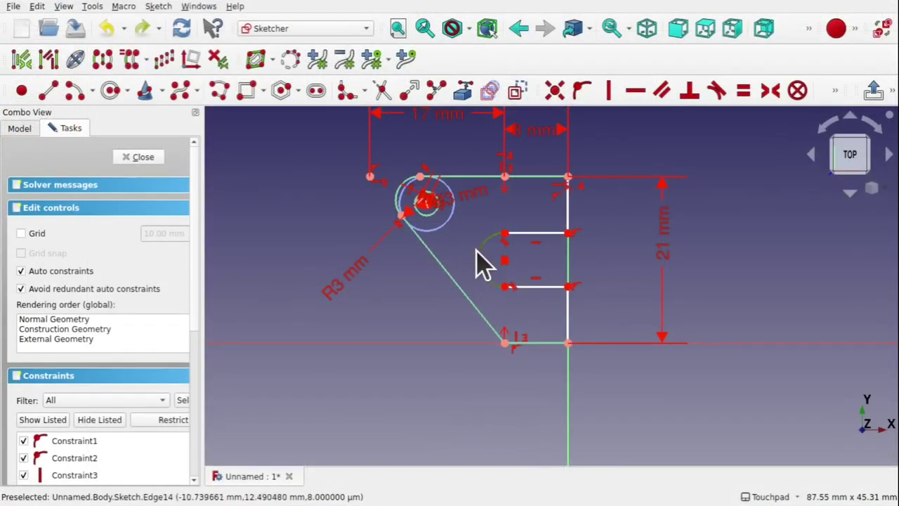
click(485, 269)
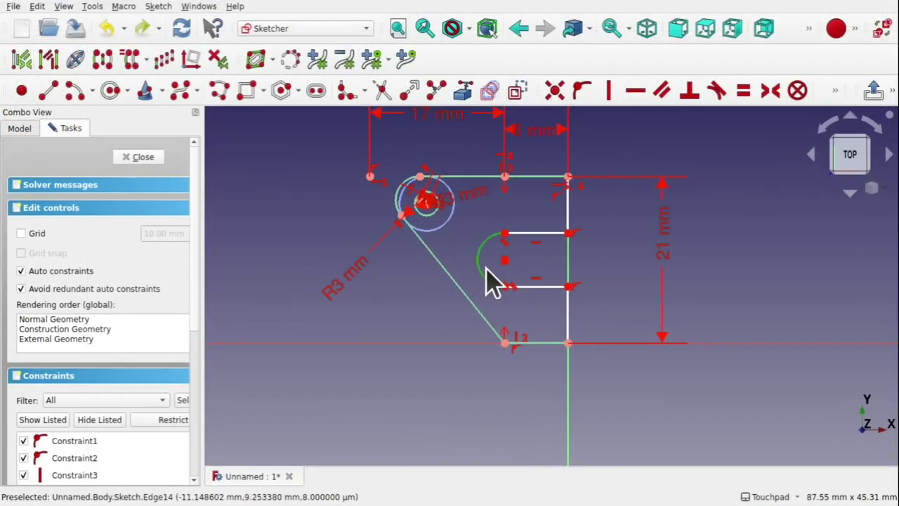
click(836, 92)
click(680, 117)
click(683, 138)
- Set the slot arc radius to 3.5 mm and close the sketch
text(3.5)
key(Return)
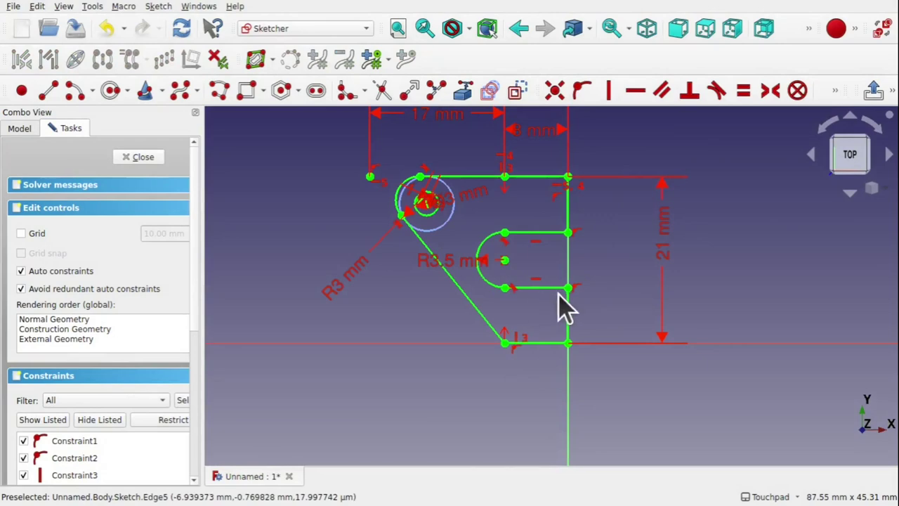
click(140, 157)
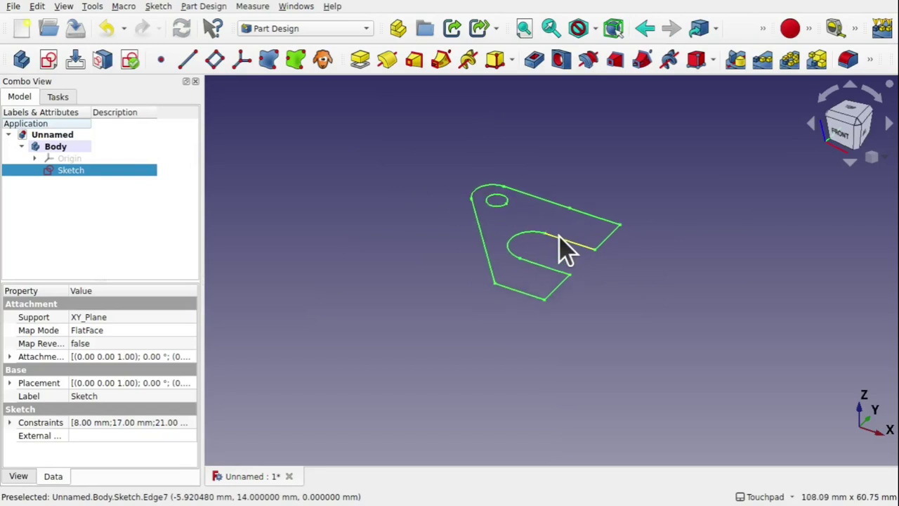
scroll(562, 247, up, 5)
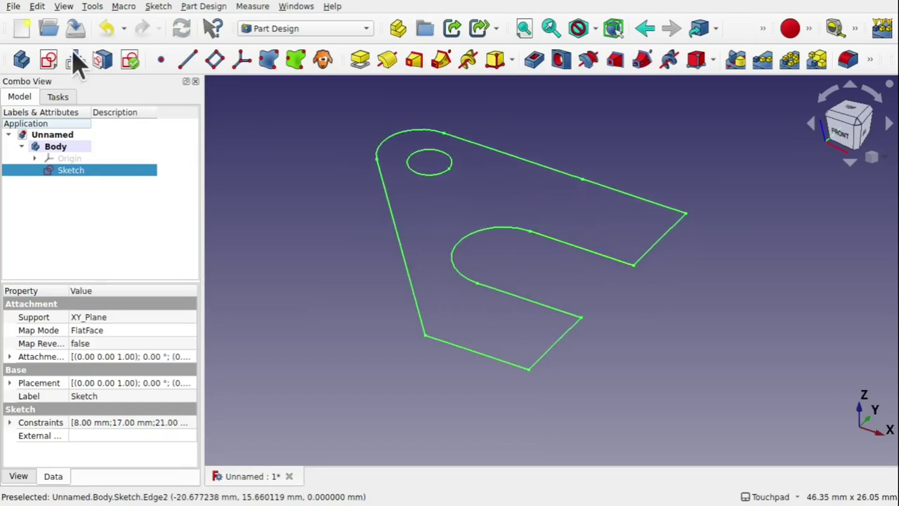
- Use Save As to store the document as 'Part3' inside the LatchAssembly folder
click(14, 6)
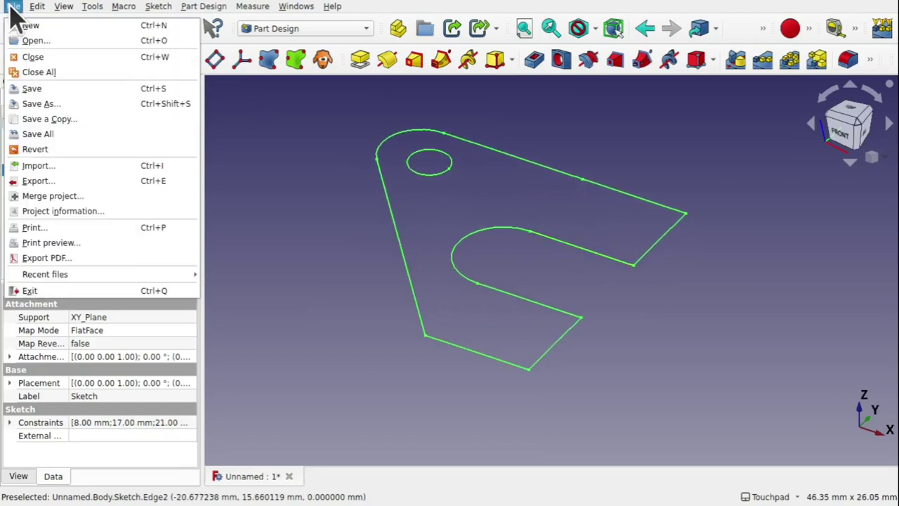
click(55, 106)
double_click(432, 176)
click(412, 365)
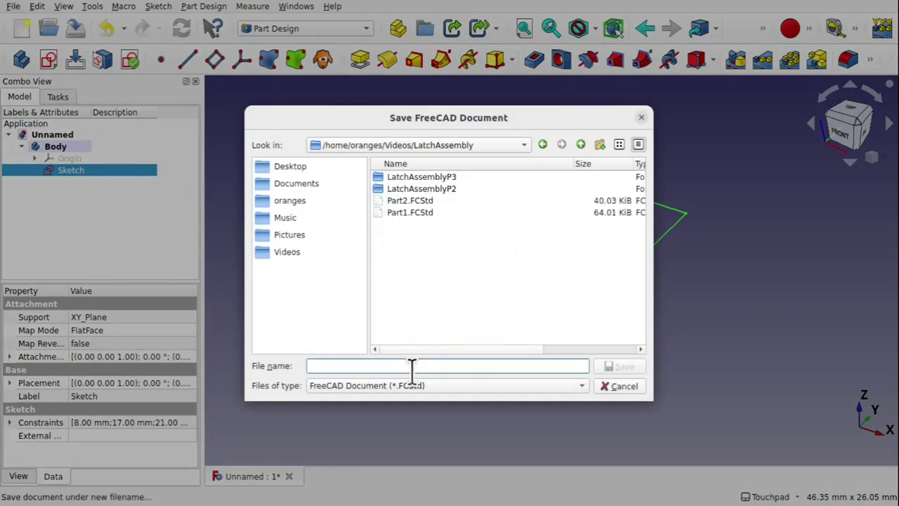
text(Pa)
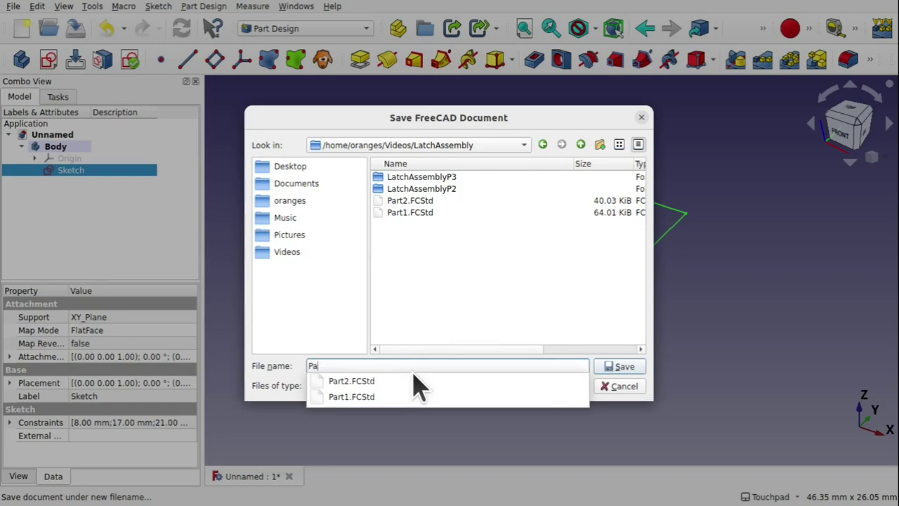
text(rt3)
key(Return)
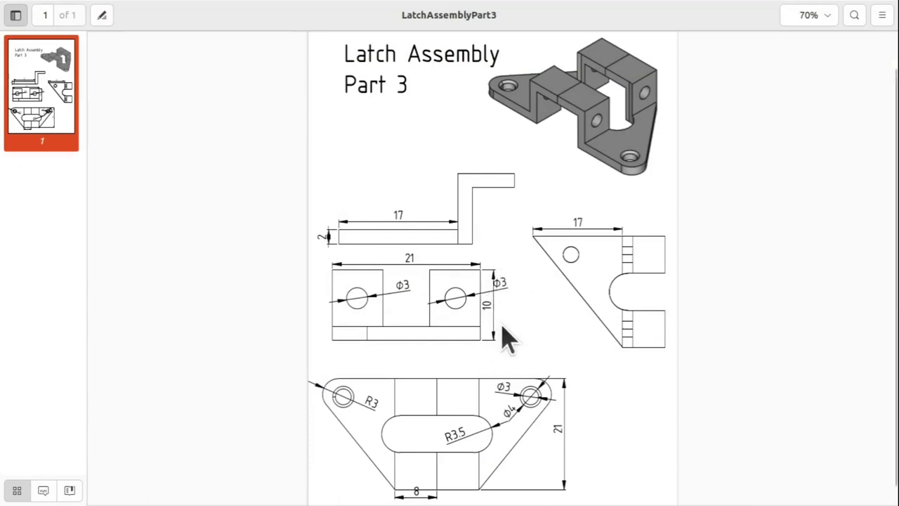
key(alt+Tab)
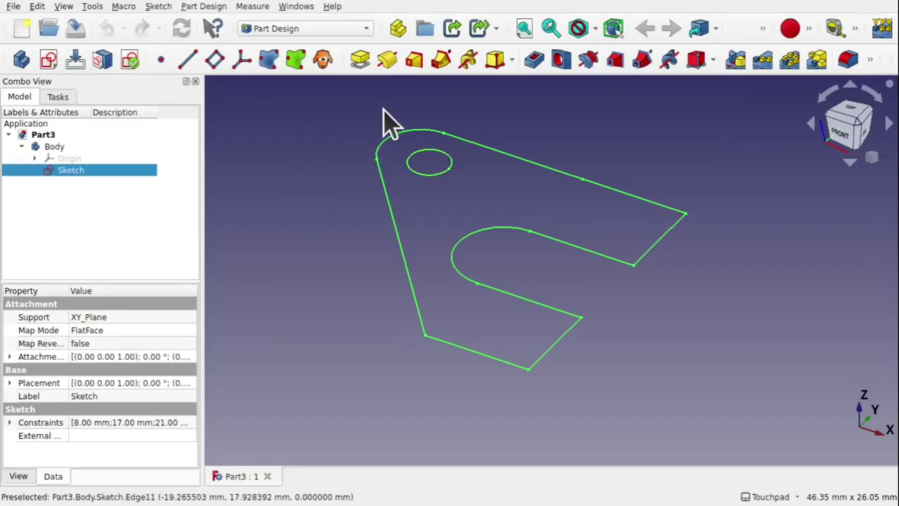
- Pad the latch sketch 10 mm into a solid and orbit to inspect it
click(361, 64)
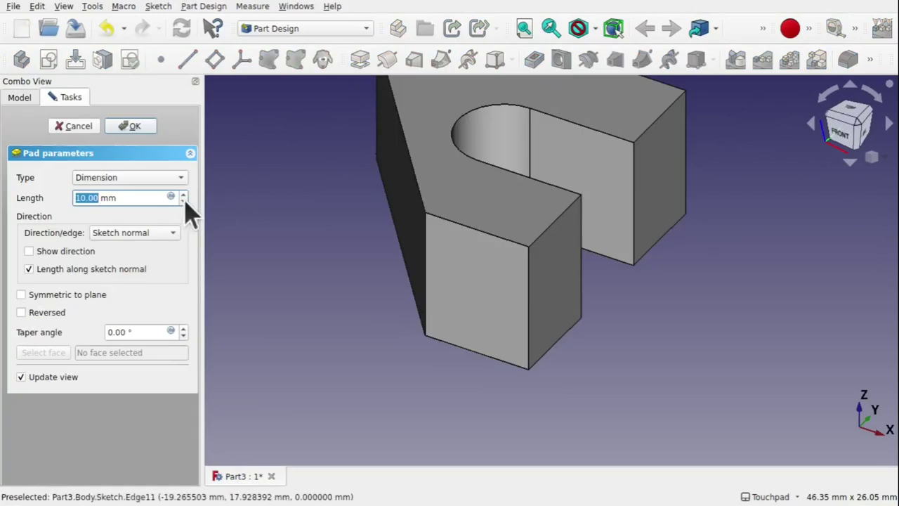
click(135, 131)
scroll(395, 261, down, 3)
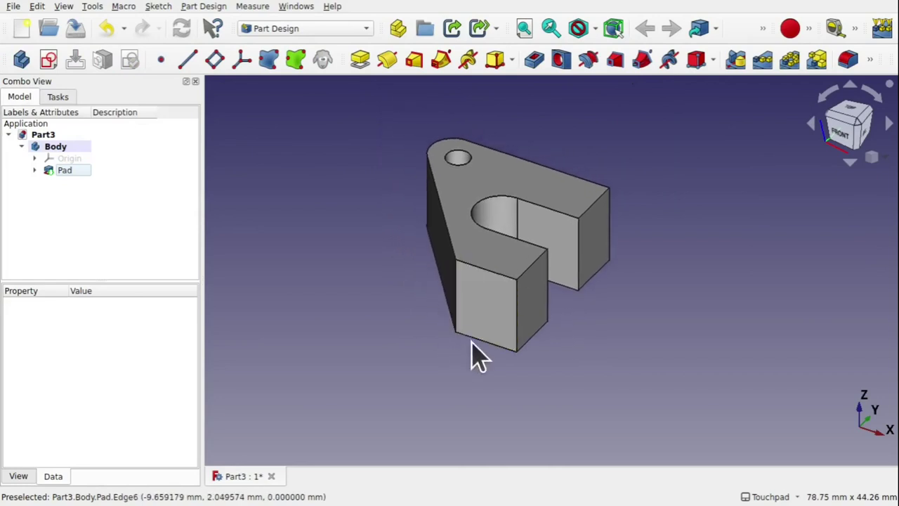
alt+drag(481, 353, 549, 335)
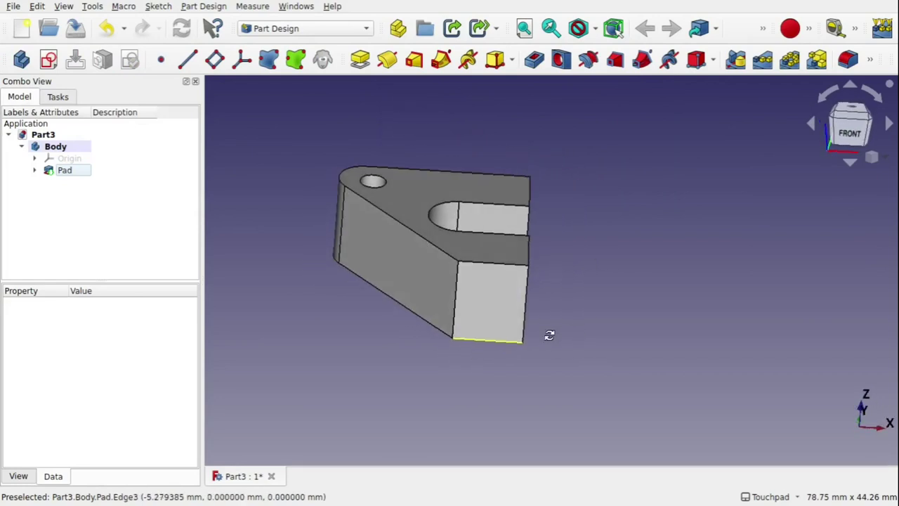
- View the part from the front, orbit it, and begin a new sketch
click(847, 137)
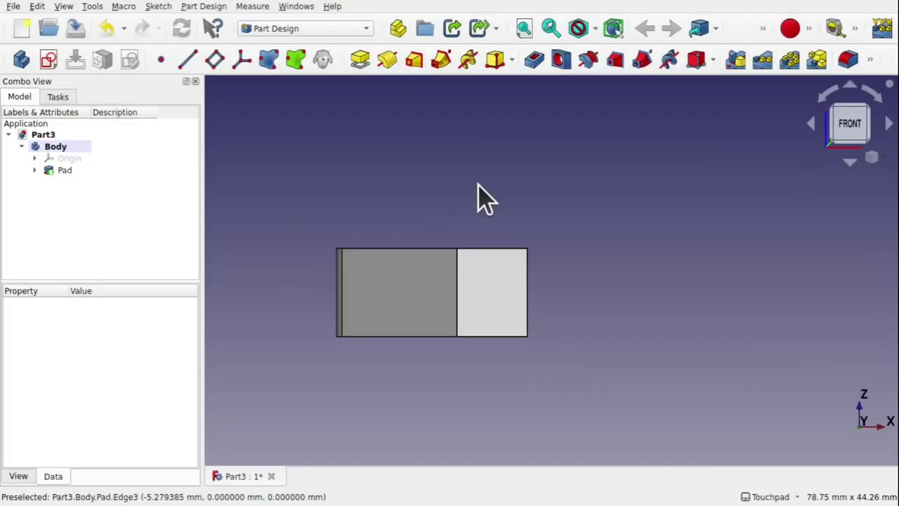
drag(477, 197, 545, 194)
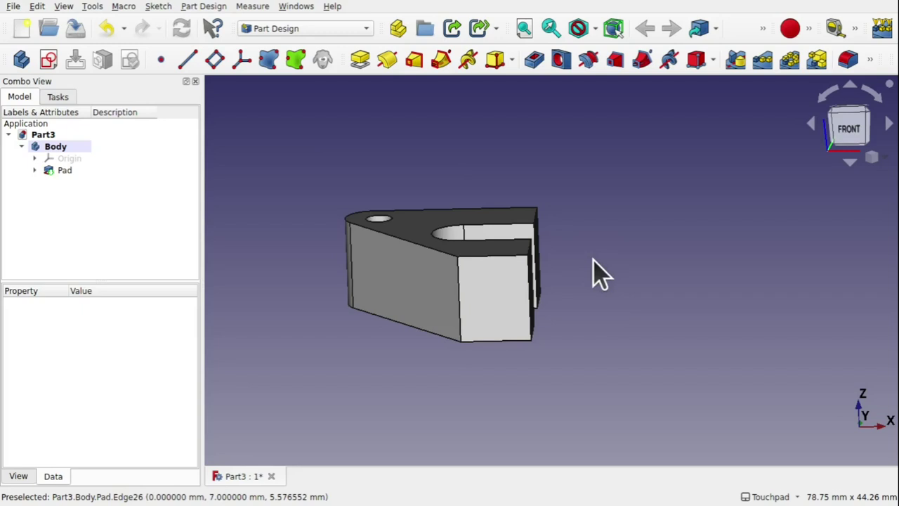
click(49, 61)
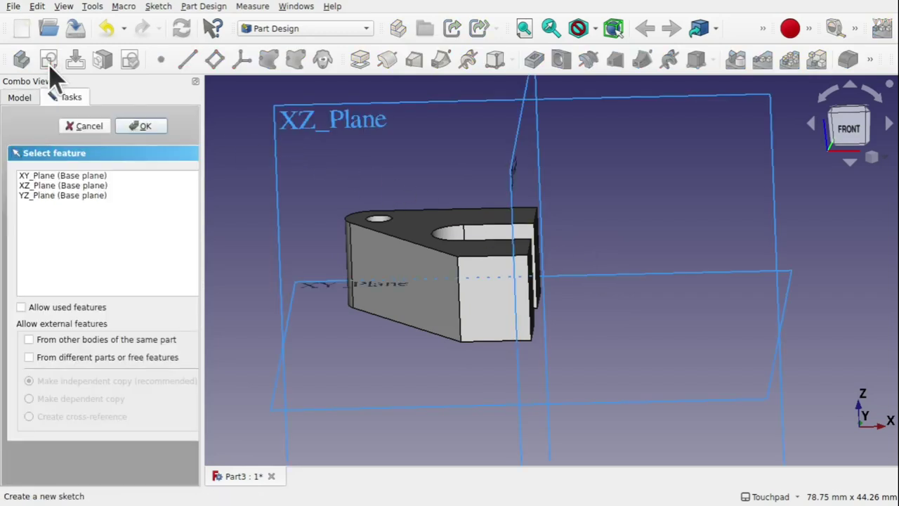
- Place the new sketch on XZ_Plane and view the part square from the front
click(308, 126)
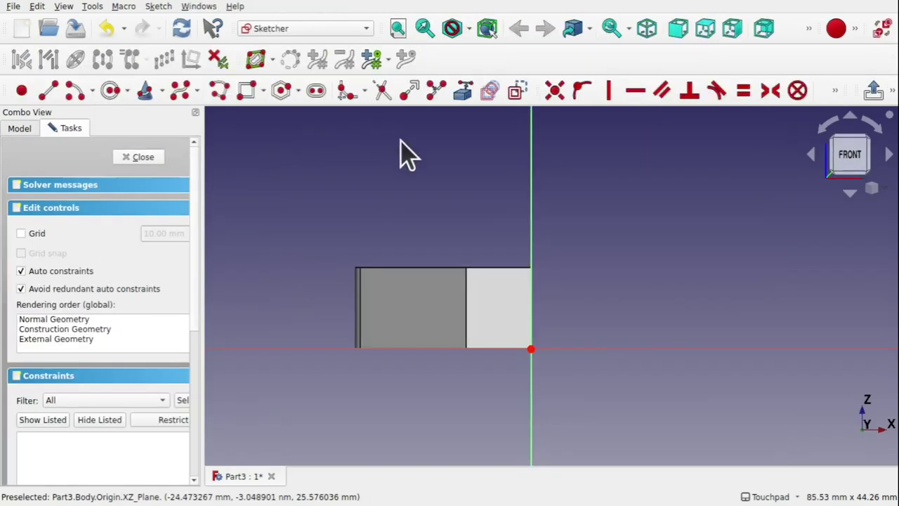
mouse_move(400, 142)
middle_down()
mouse_move(498, 155)
mouse_move(481, 202)
mouse_move(484, 235)
mouse_move(557, 114)
mouse_move(520, 168)
mouse_move(501, 176)
mouse_move(522, 140)
mouse_move(532, 194)
mouse_move(552, 128)
mouse_move(533, 288)
mouse_move(496, 233)
mouse_move(518, 284)
mouse_move(506, 267)
mouse_move(501, 188)
mouse_move(490, 201)
middle_up()
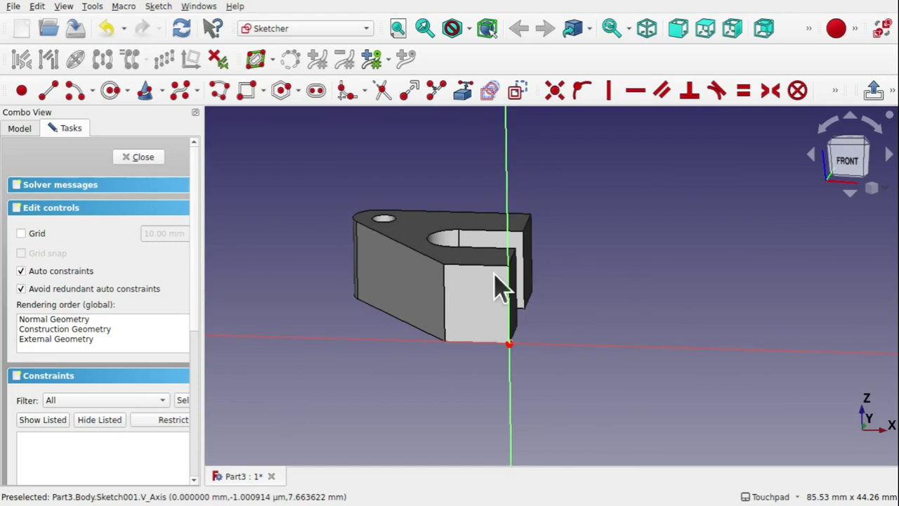
click(849, 162)
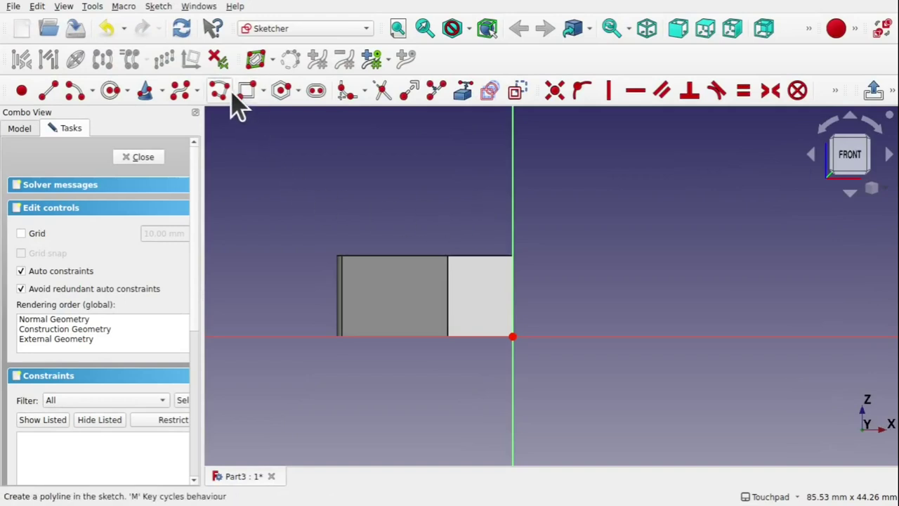
- Draw a closed stepped polyline outline between the existing profile and the vertical axis
click(222, 97)
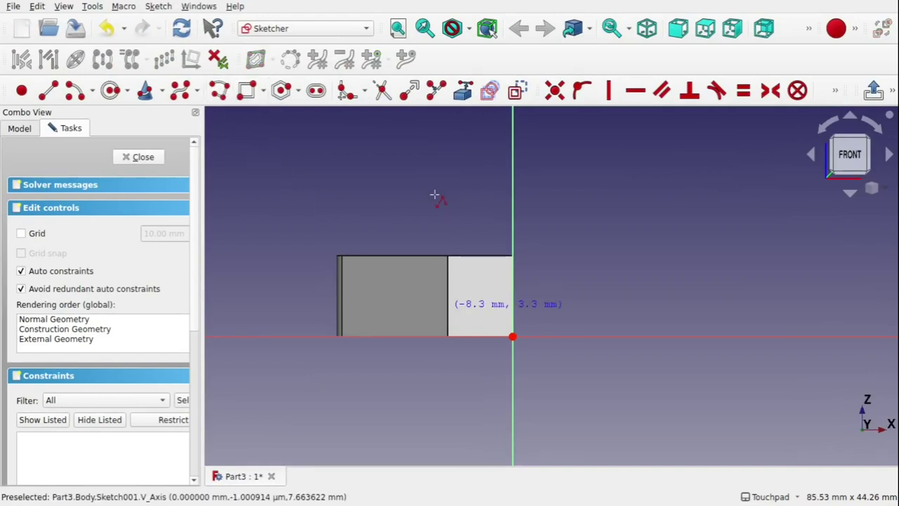
click(512, 255)
click(433, 257)
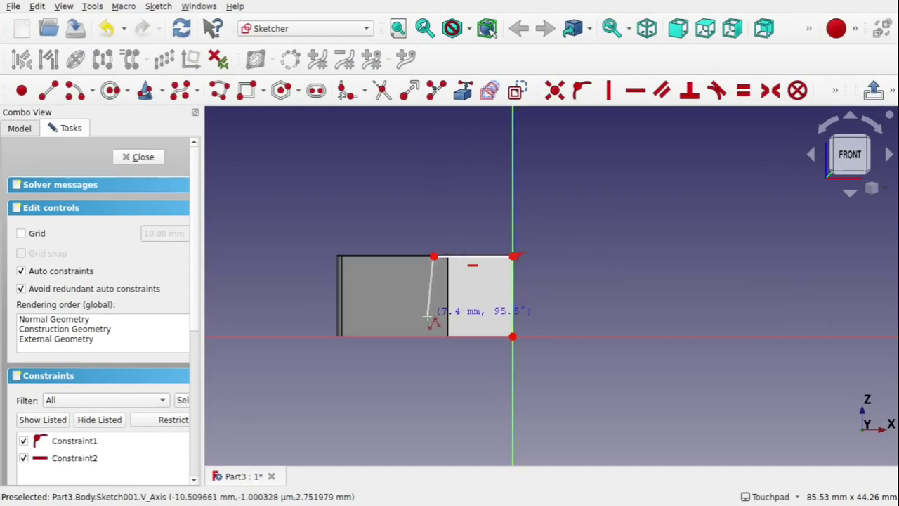
click(433, 318)
click(338, 321)
click(338, 335)
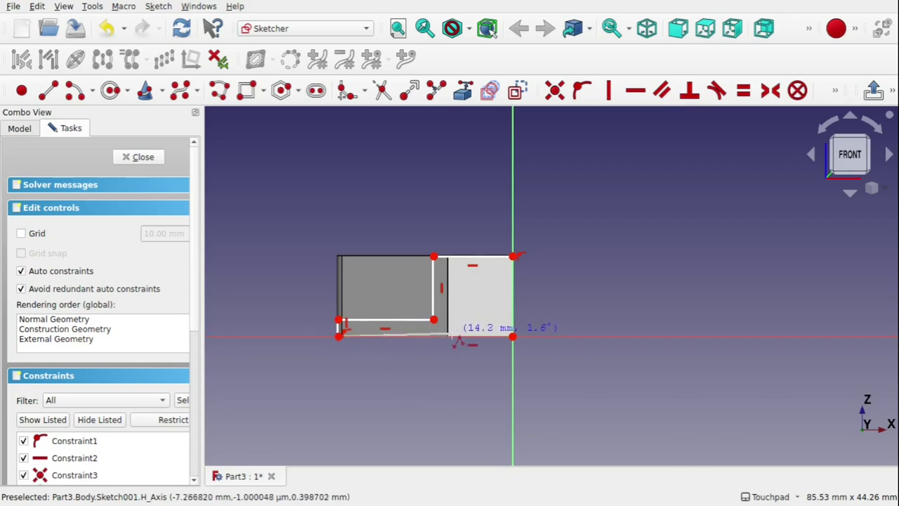
click(453, 336)
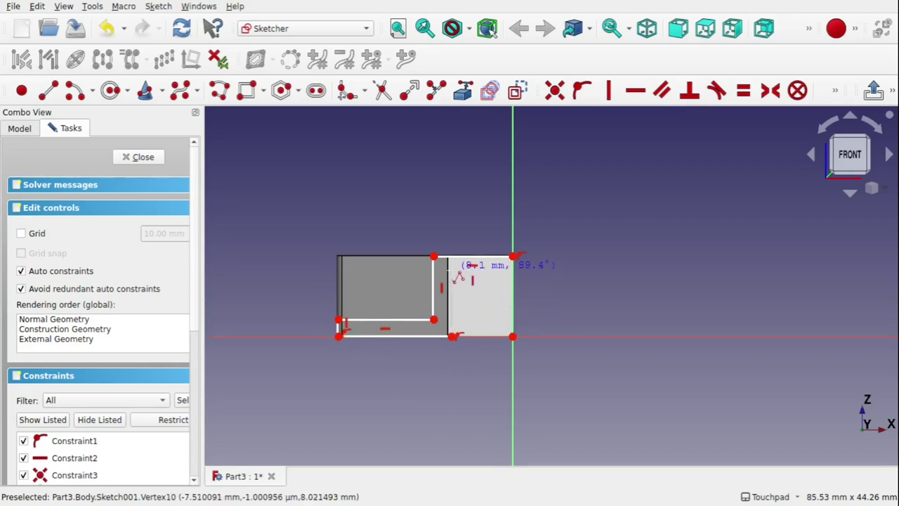
click(452, 269)
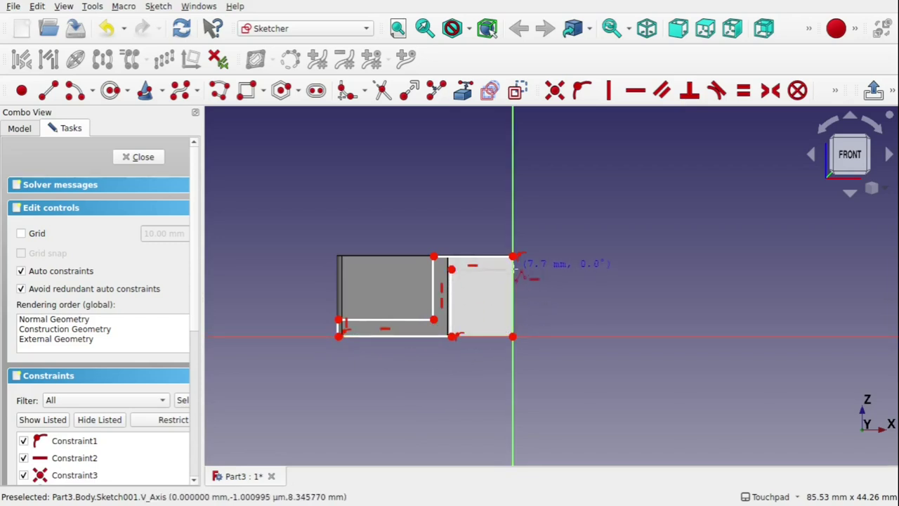
click(513, 269)
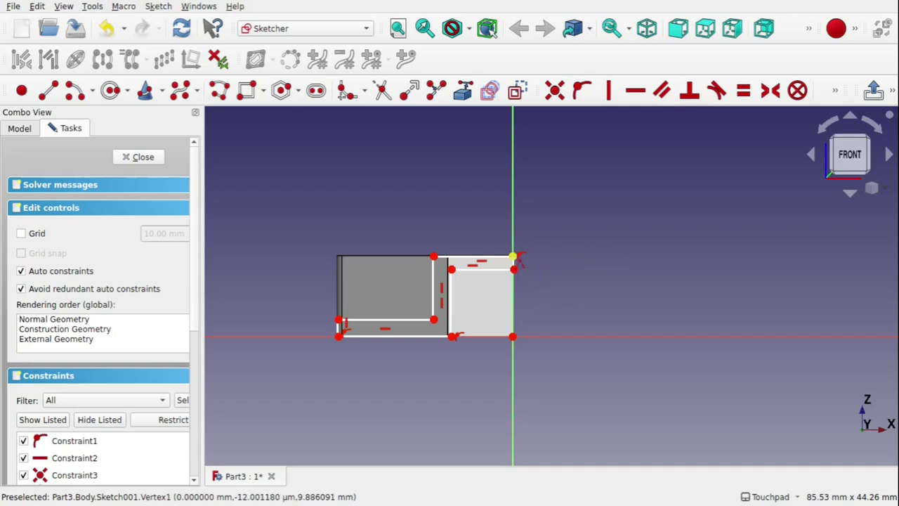
- Constrain the outline's short right edge vertical
scroll(514, 256, up, 3)
middle_drag(513, 256, 659, 206)
click(660, 219)
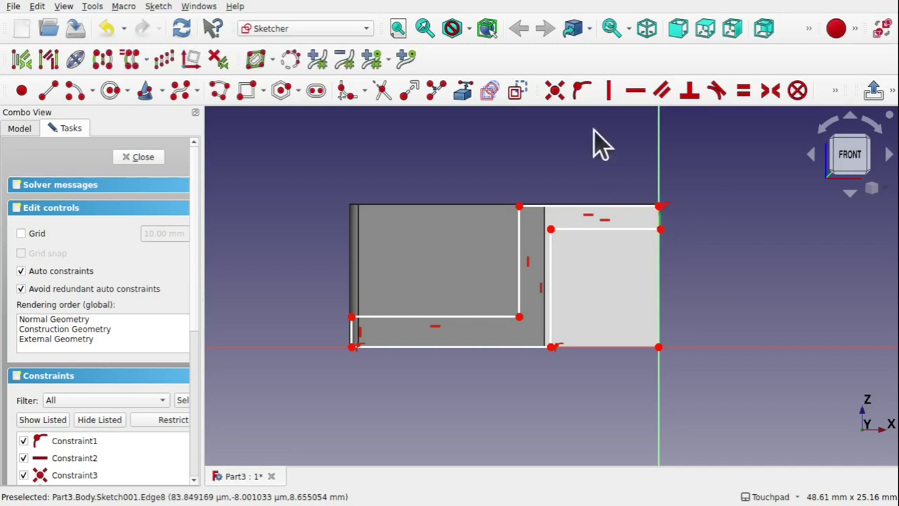
click(608, 90)
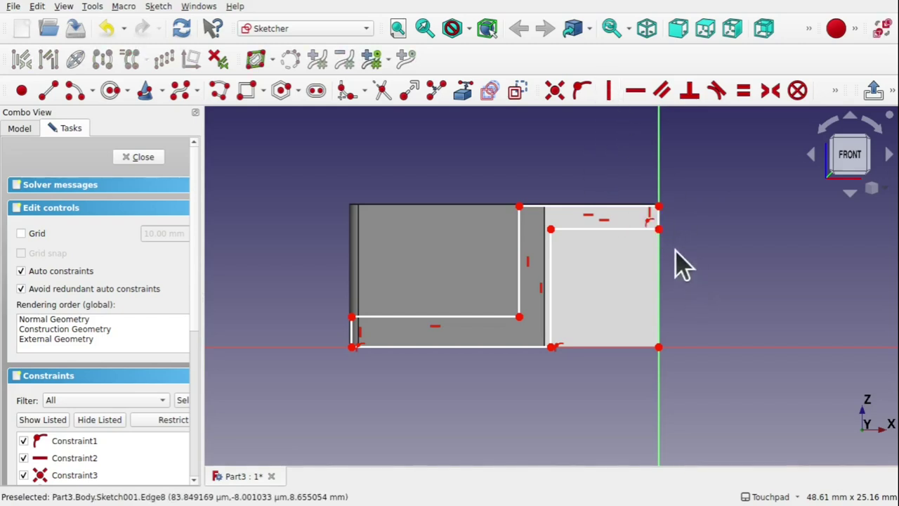
- Reference the pad's top edge as external geometry and dimension the long bottom line to 17 mm
click(463, 92)
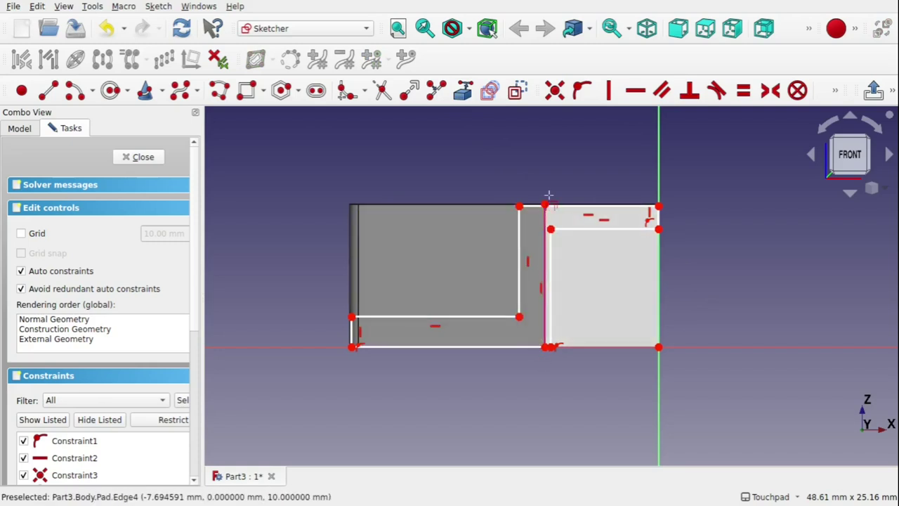
click(484, 205)
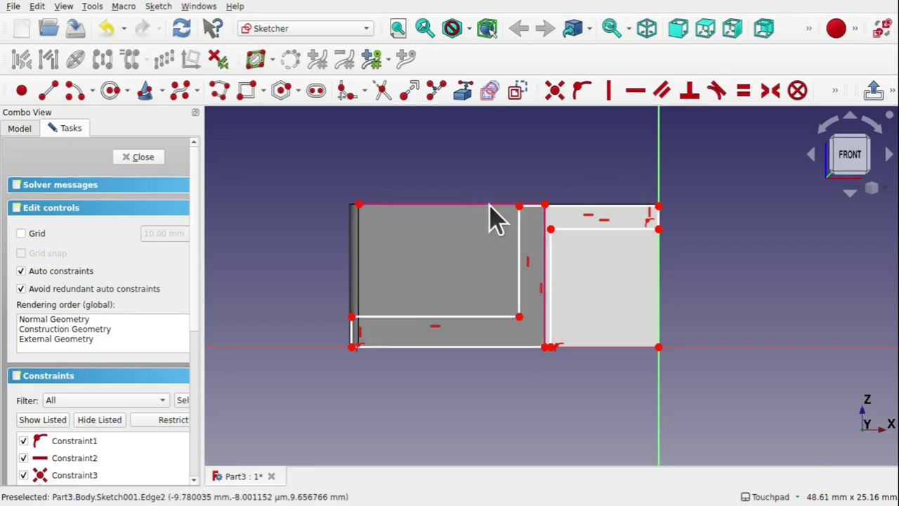
click(458, 317)
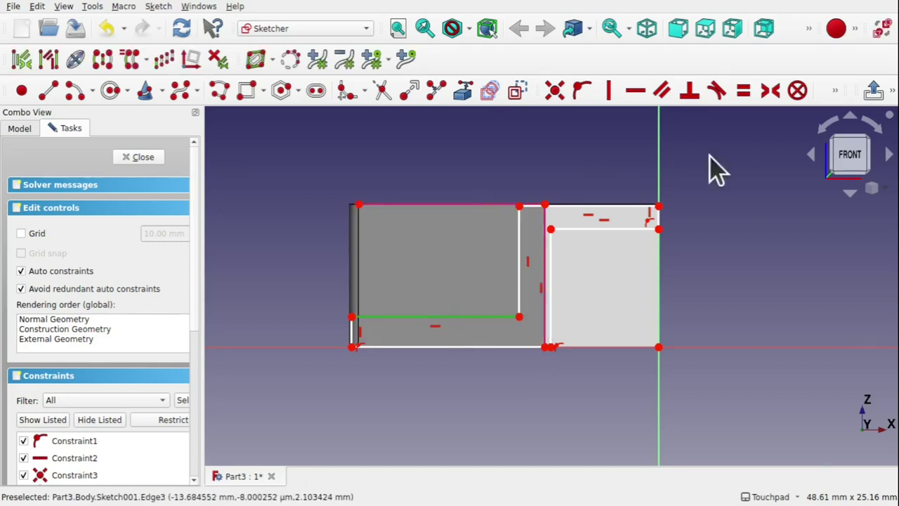
click(835, 91)
click(586, 119)
key(Return)
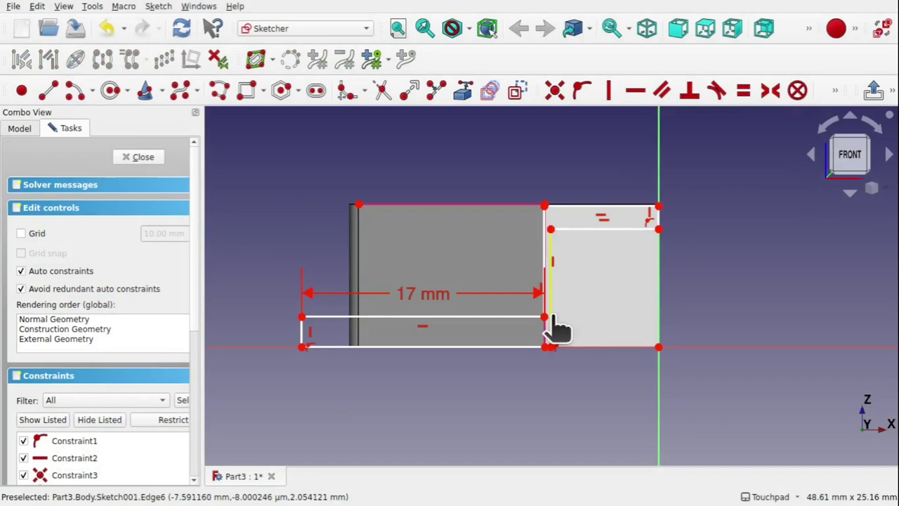
drag(555, 326, 585, 330)
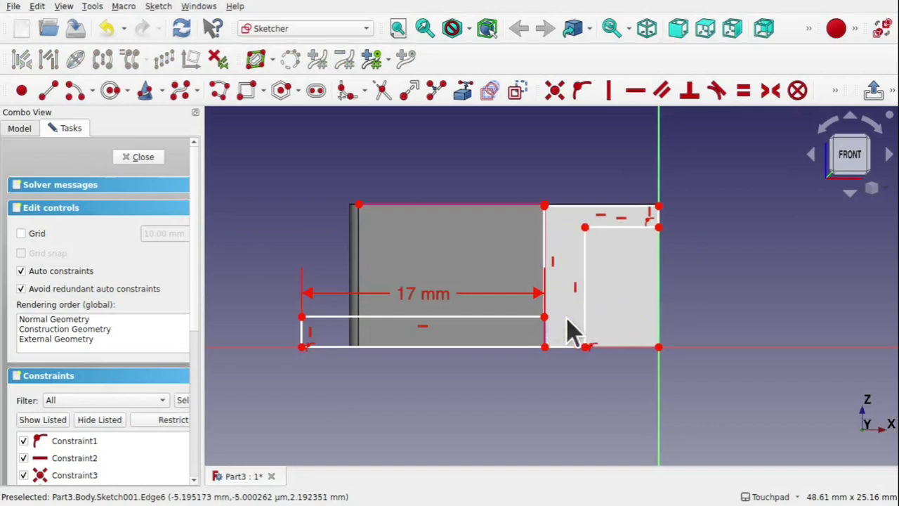
- Give the short left end edge a 2 mm vertical height
click(302, 331)
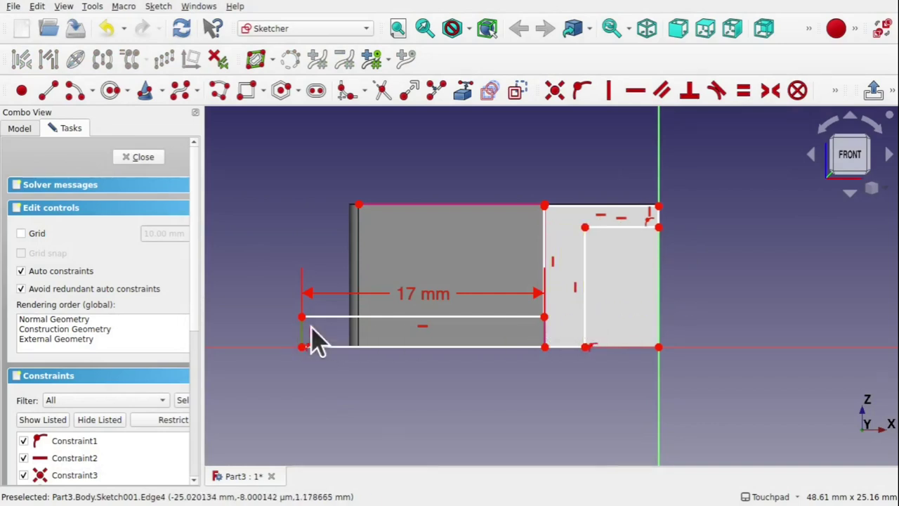
click(835, 90)
click(609, 121)
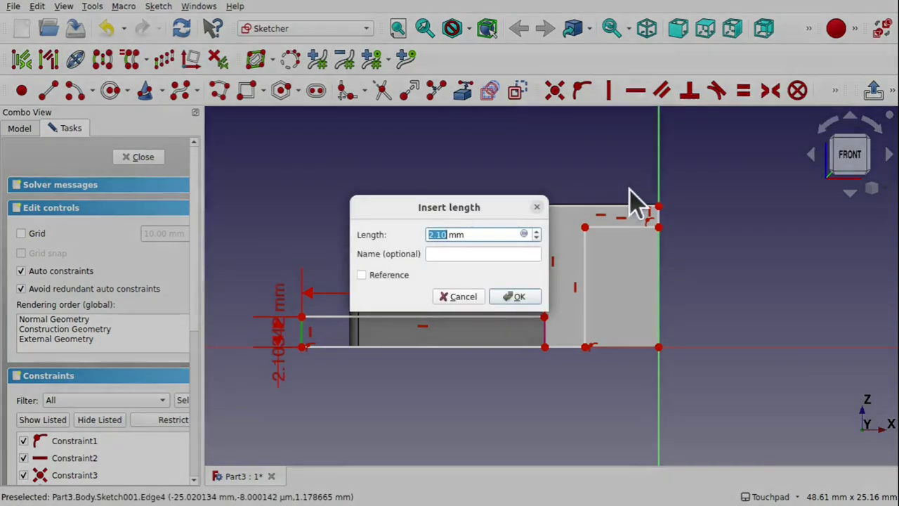
key(Return)
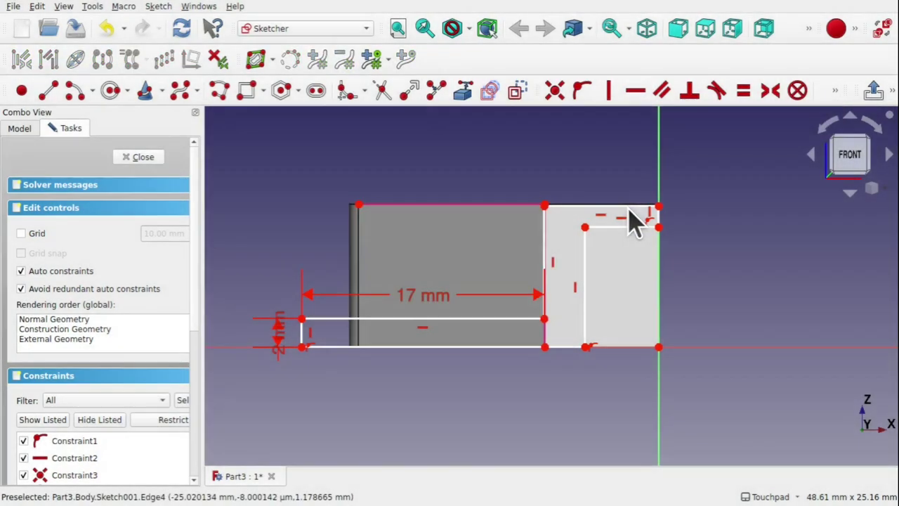
- Set the right rectangle's top edge to an 8 mm horizontal length, placing it above the pad
click(598, 206)
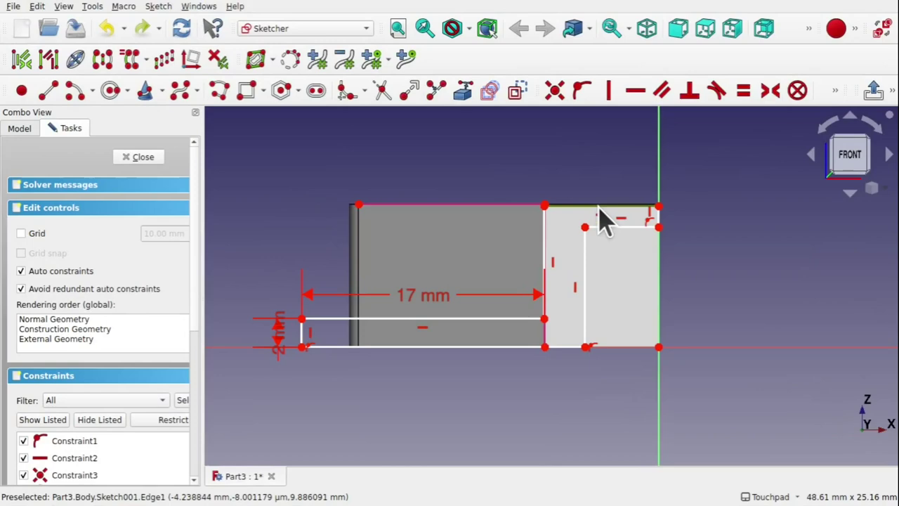
click(835, 90)
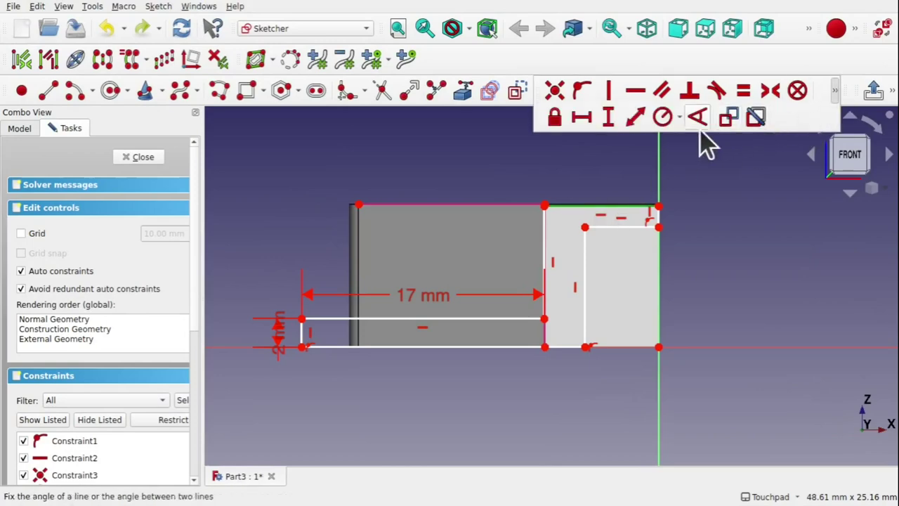
click(582, 117)
text(8 mm)
key(Return)
drag(579, 206, 572, 190)
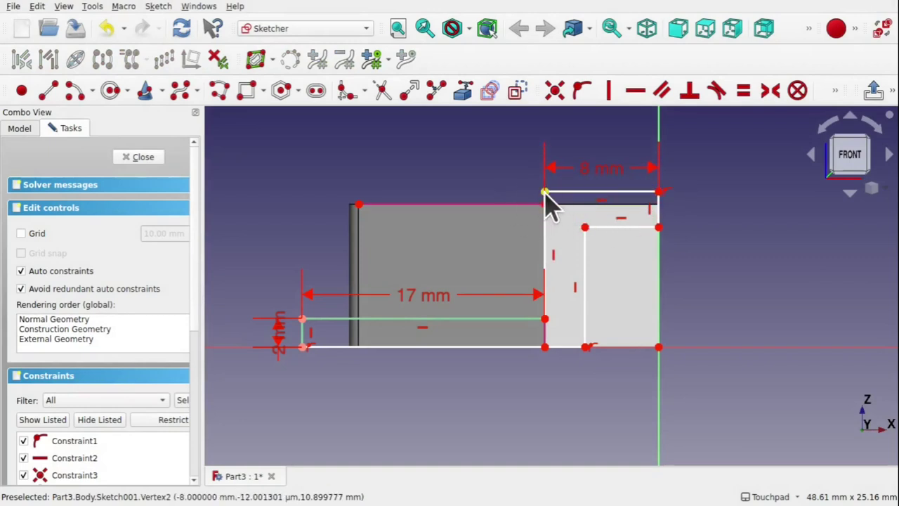
- Make the right rectangle's top-left corner coincident with the referenced pad edge's corner
click(550, 194)
click(520, 200)
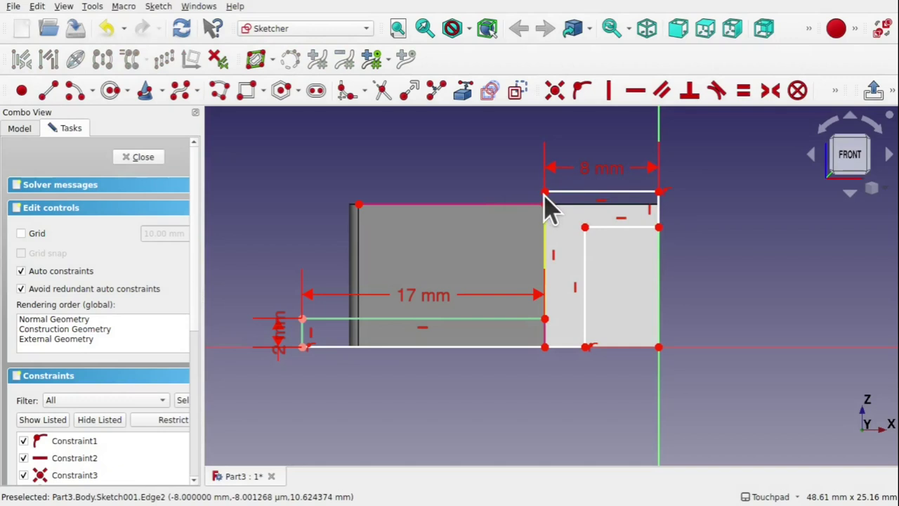
click(544, 192)
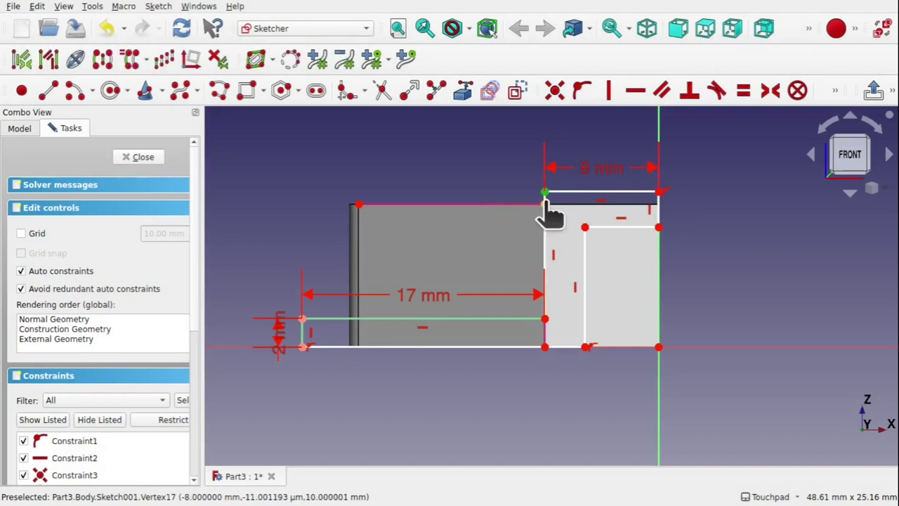
click(544, 204)
click(554, 91)
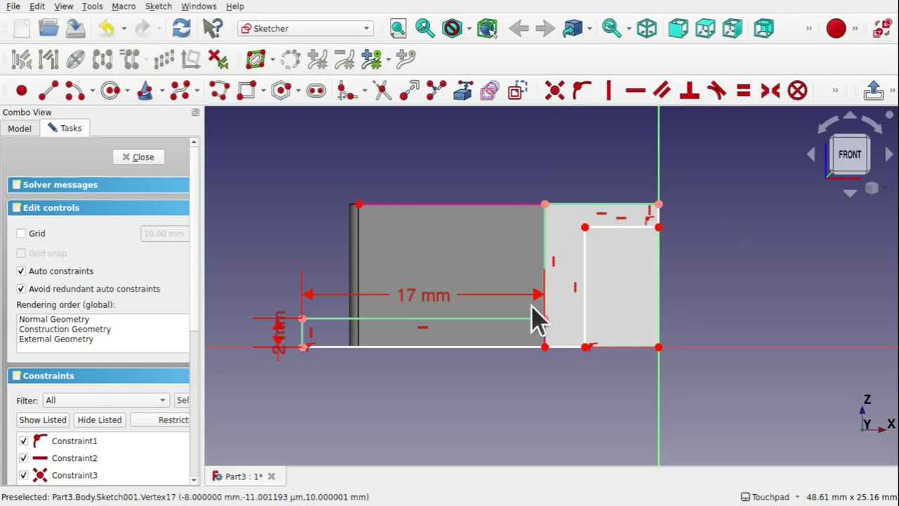
- Make the short left and right end edges equal in length
click(302, 332)
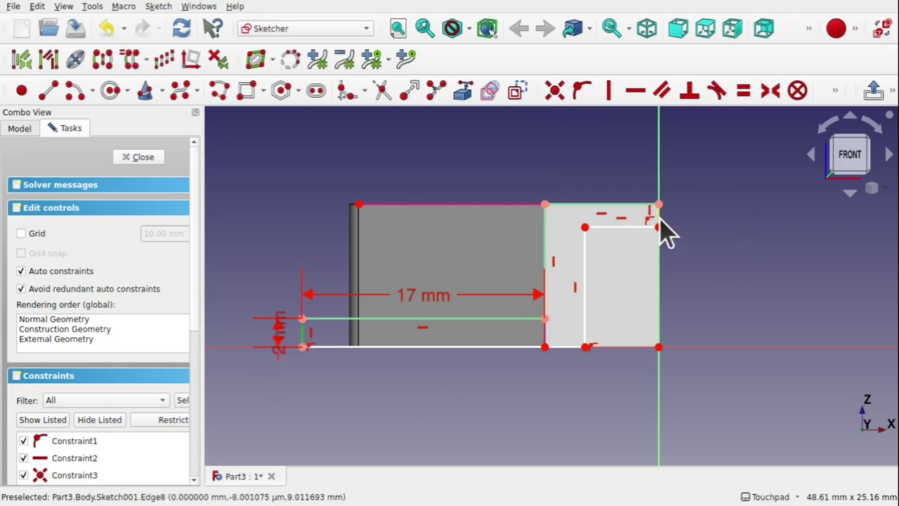
click(658, 218)
click(747, 93)
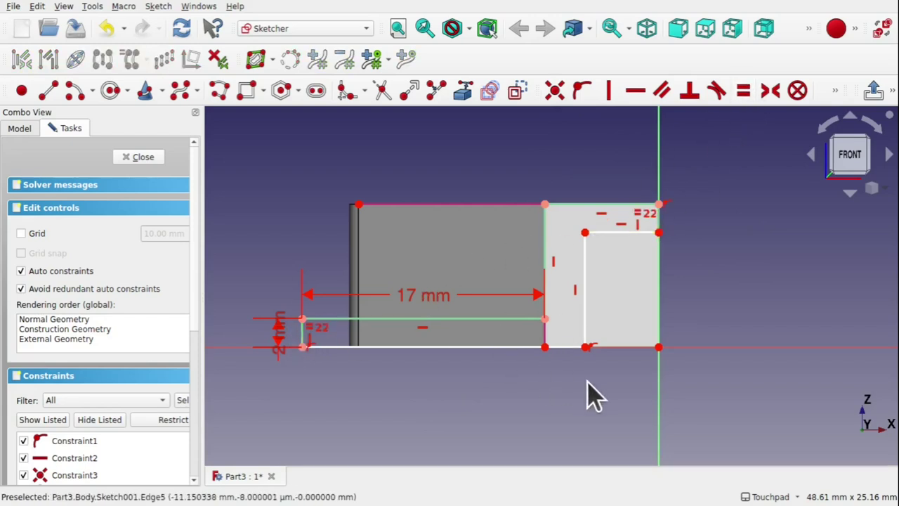
- Set a 2 mm horizontal gap between the two bottom corners and move both 2 mm labels below the shape
drag(582, 344, 570, 347)
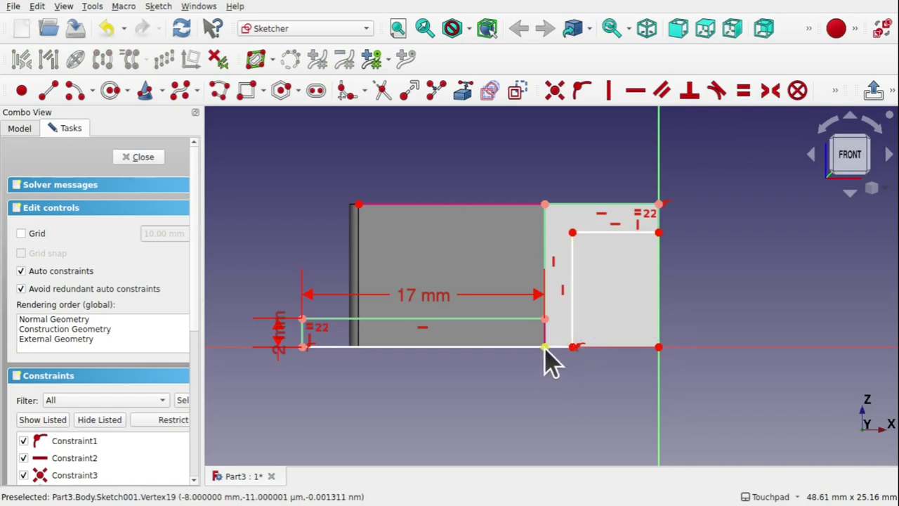
click(545, 346)
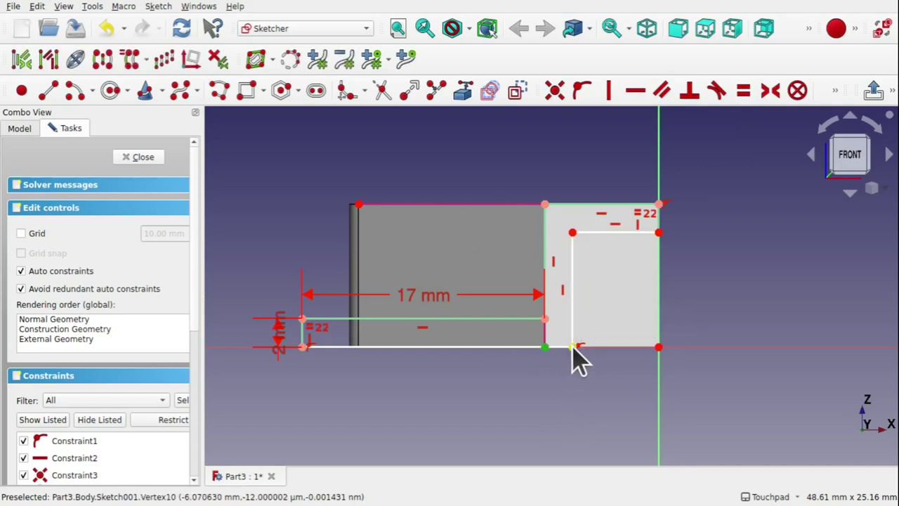
click(572, 344)
click(835, 90)
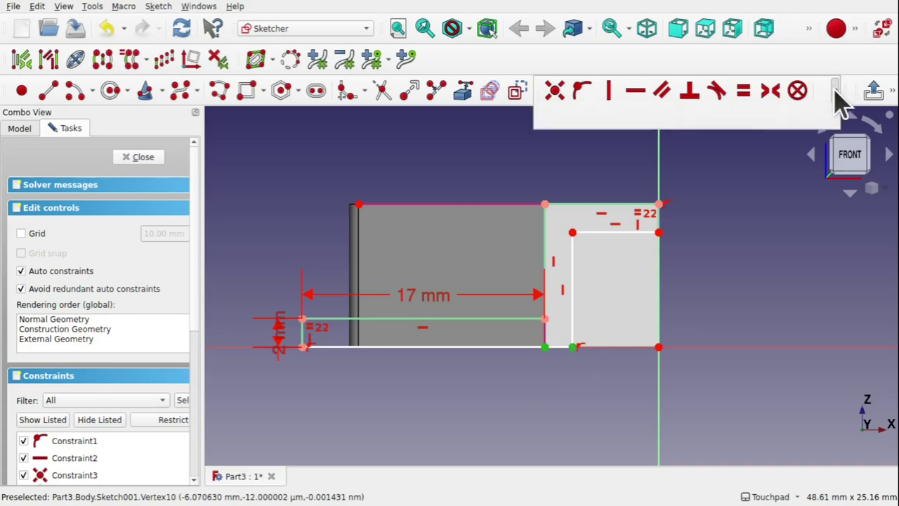
click(581, 119)
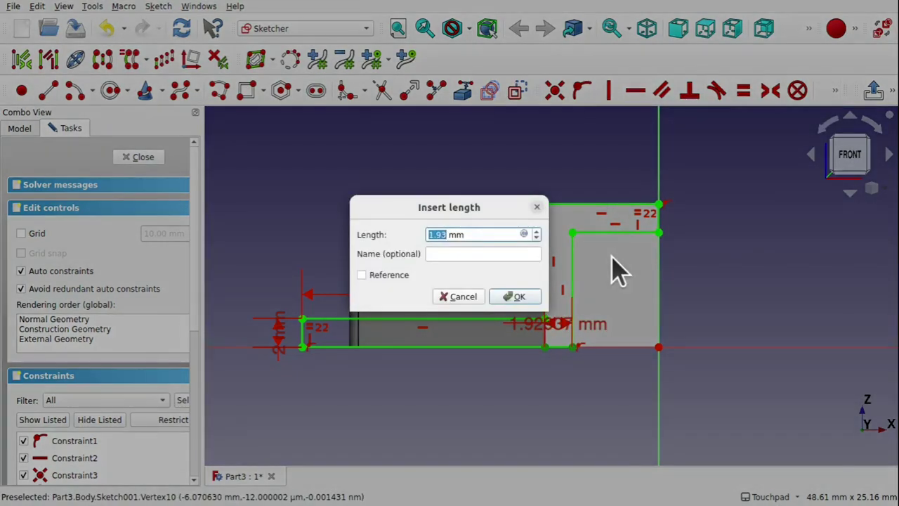
key(Return)
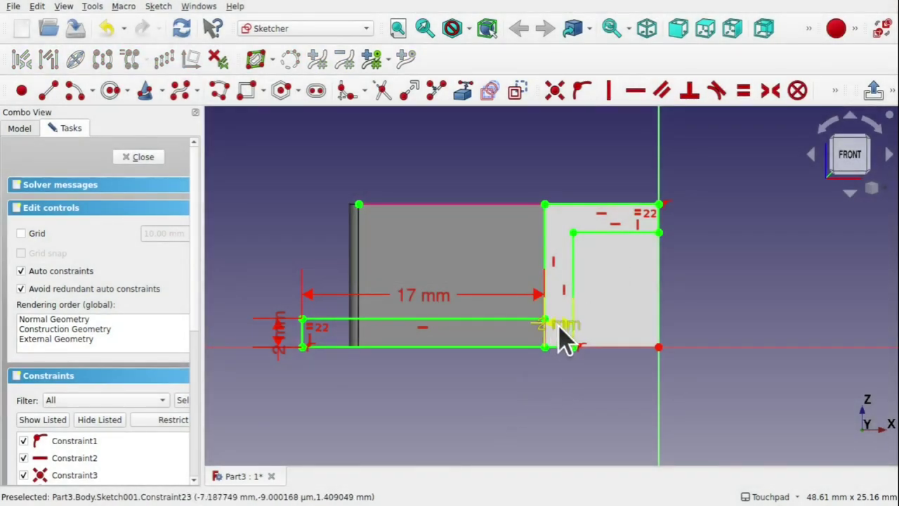
drag(560, 330, 562, 402)
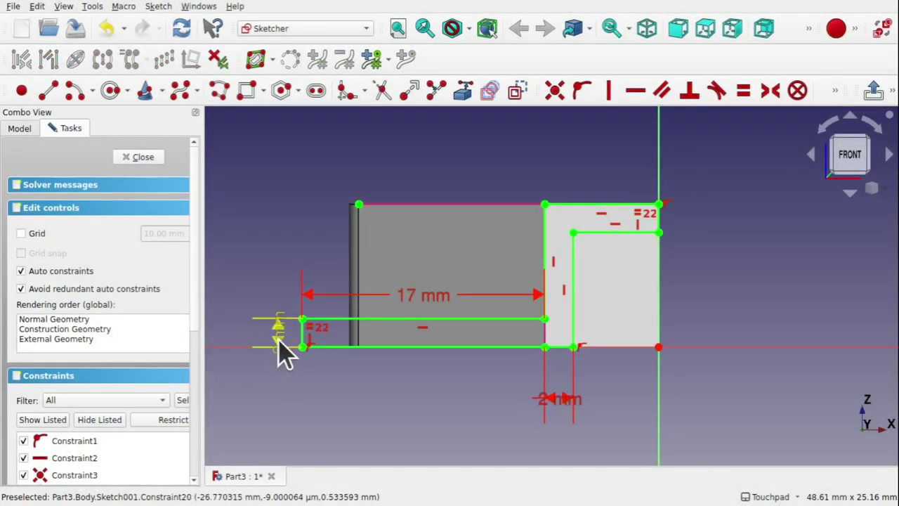
drag(279, 337, 283, 397)
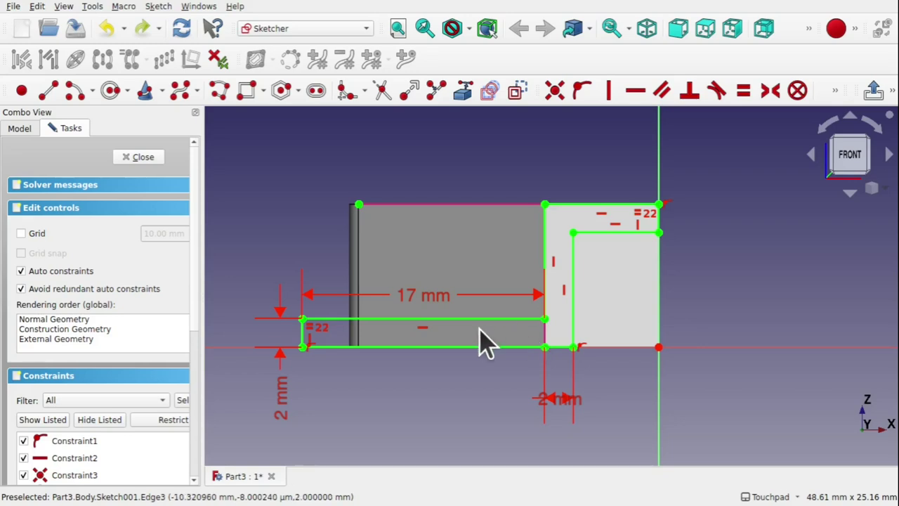
- Draw a large rectangle enclosing the whole stepped profile, leaving it without a length dimension
click(246, 92)
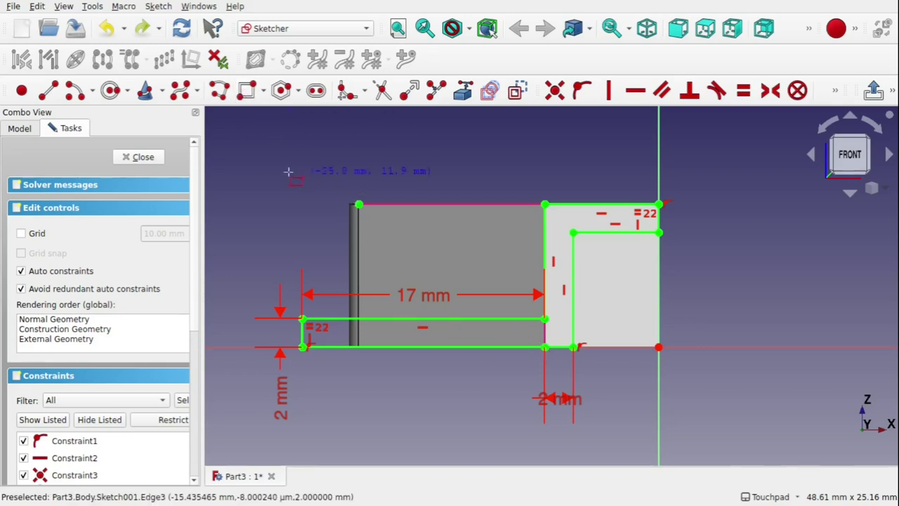
click(265, 153)
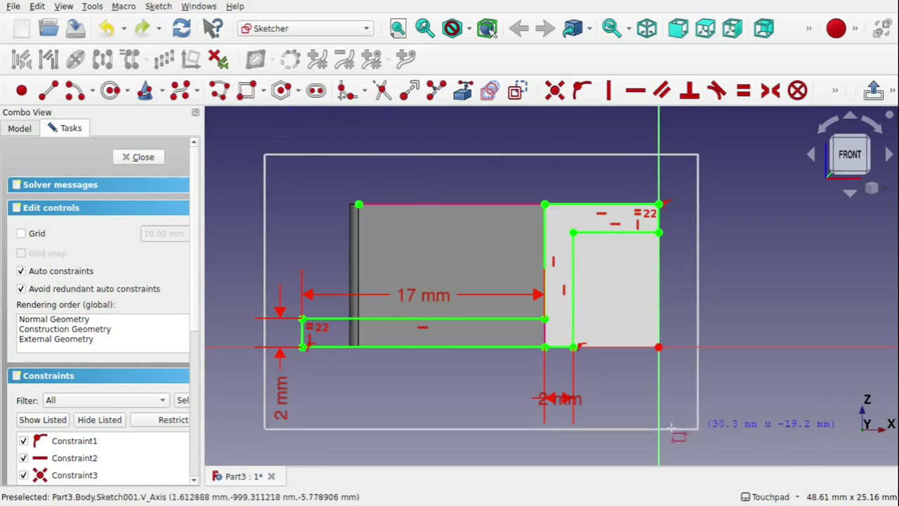
click(696, 410)
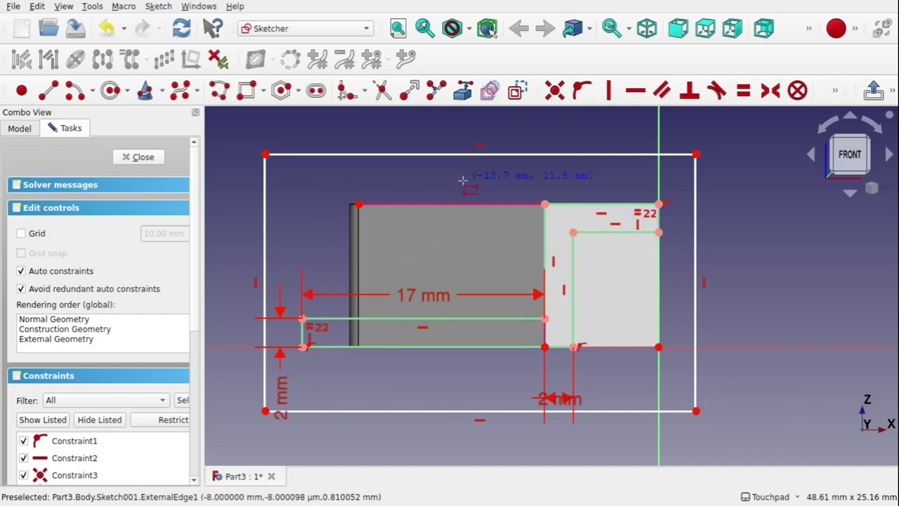
click(267, 230)
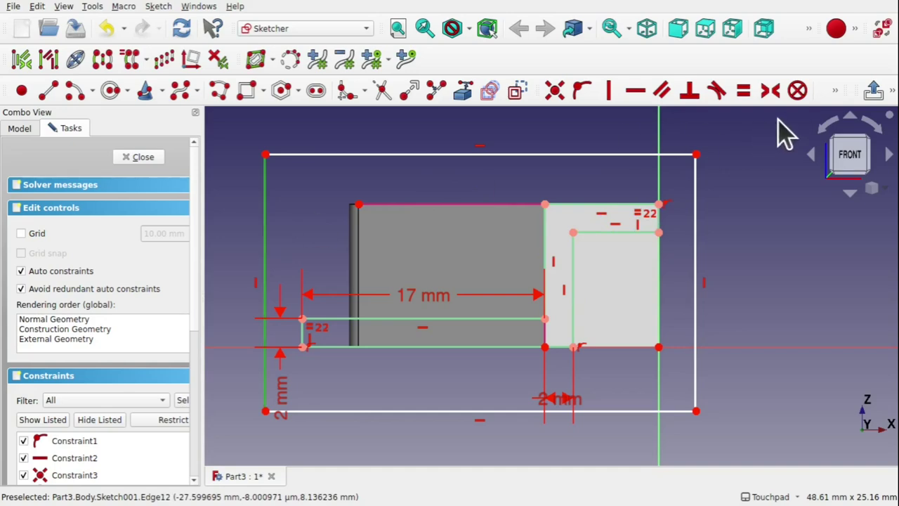
click(835, 91)
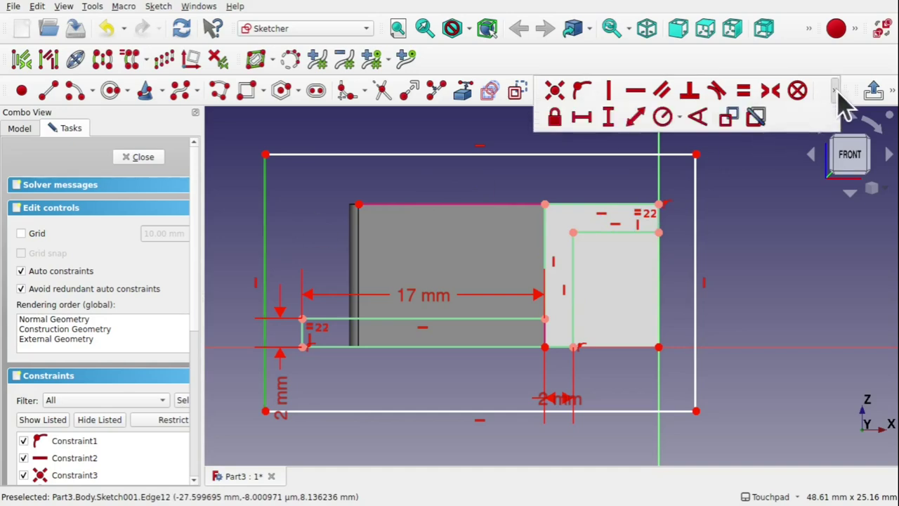
click(609, 116)
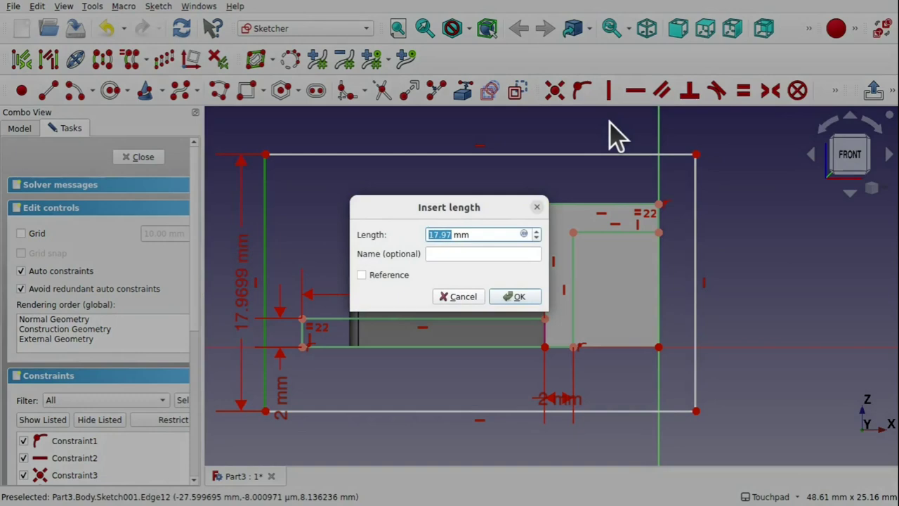
click(461, 297)
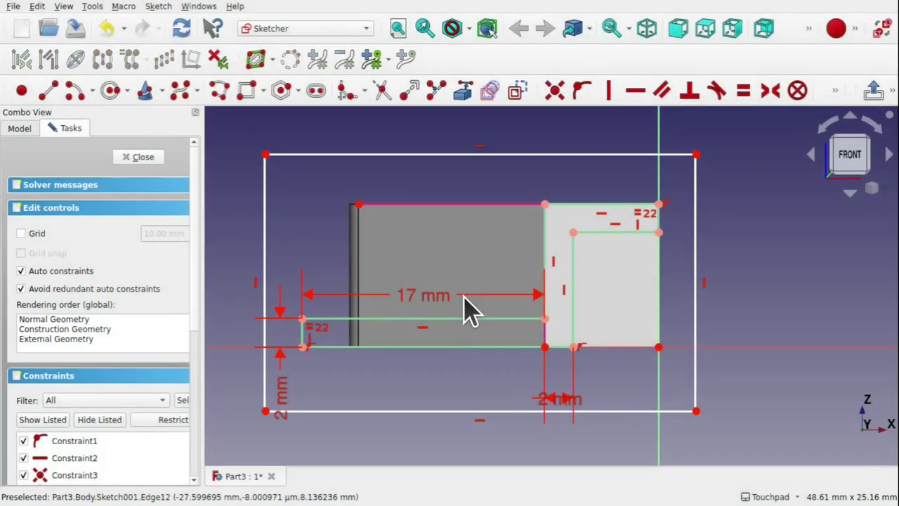
- Close Sketch001 and pocket it Through all, leaving a base with two upright blocks
click(144, 161)
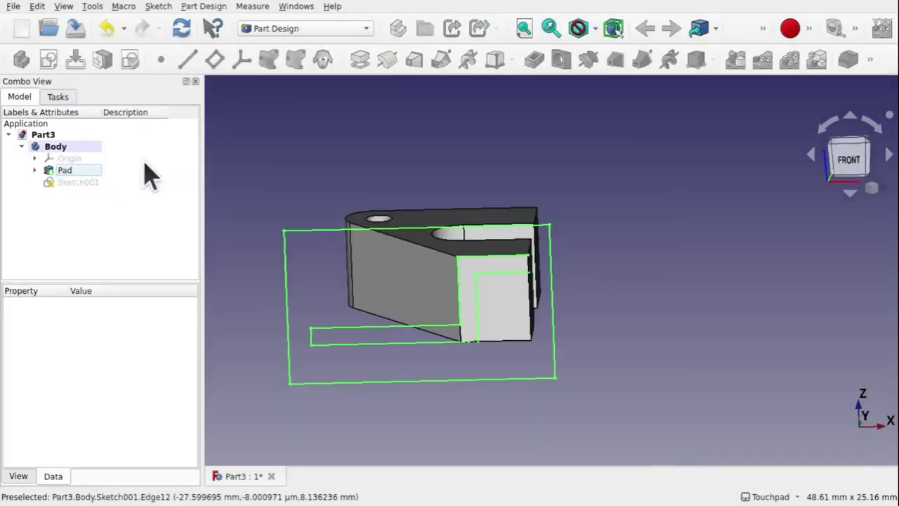
mouse_move(512, 245)
alt+mouse_down()
mouse_move(475, 265)
mouse_move(345, 381)
alt+mouse_up()
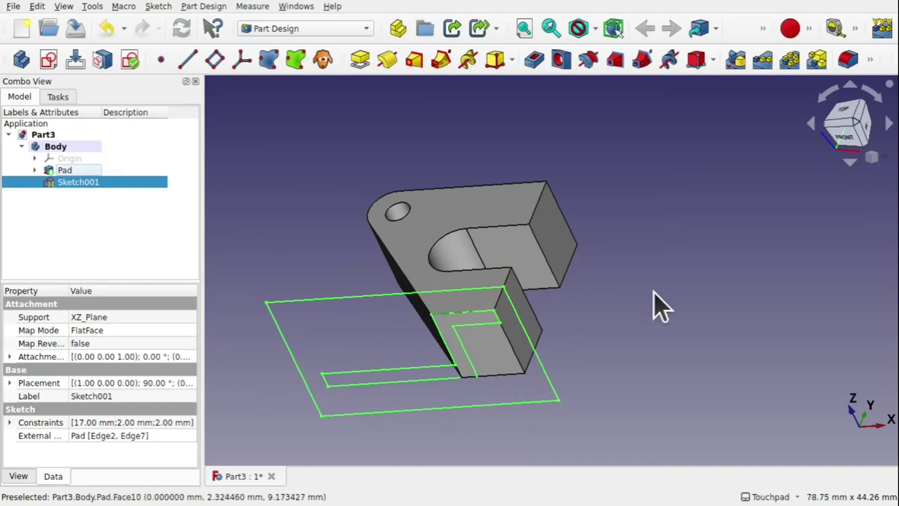
click(535, 69)
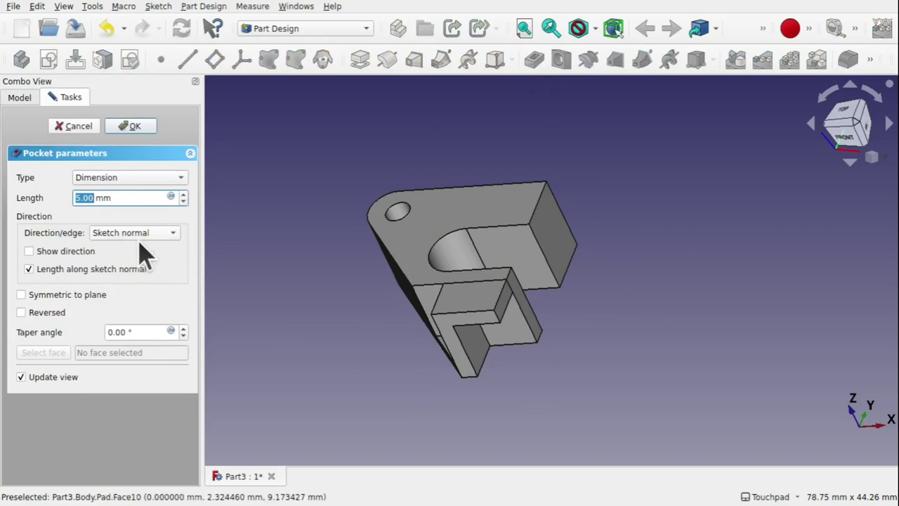
click(133, 178)
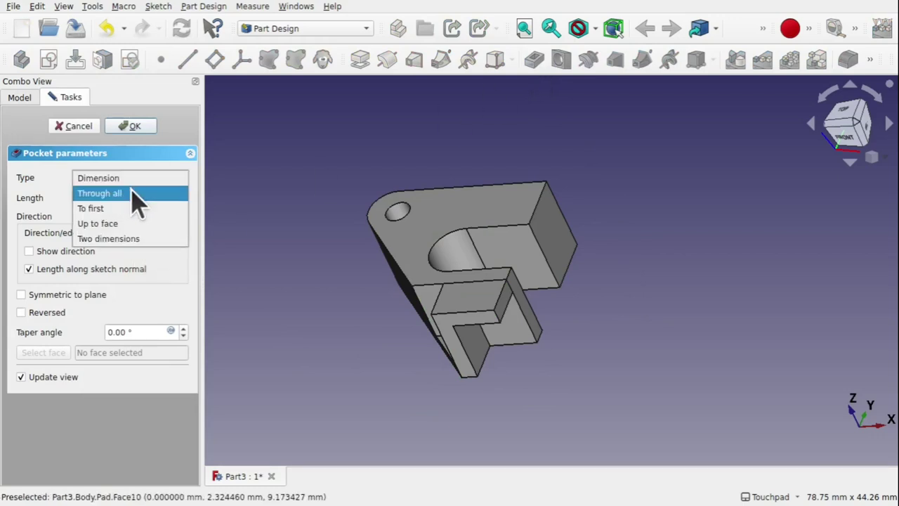
click(132, 191)
alt+drag(538, 322, 610, 281)
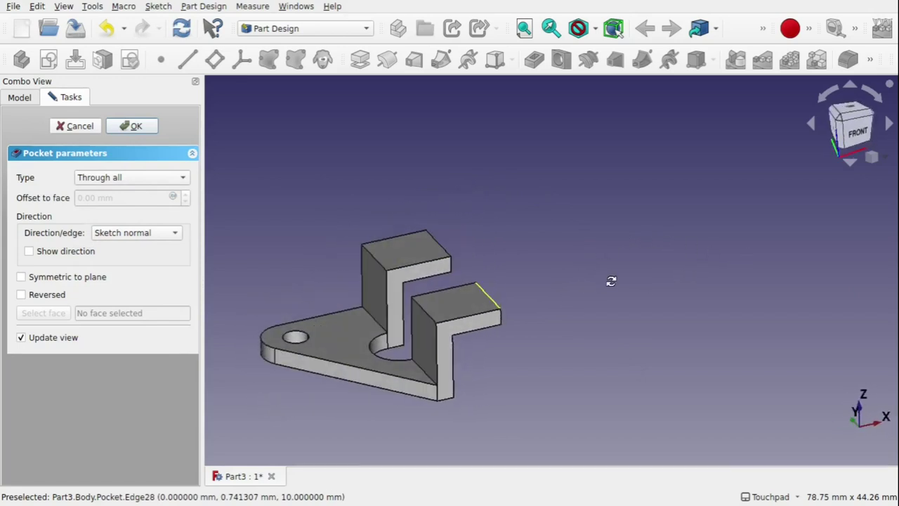
click(134, 129)
alt+drag(372, 320, 534, 297)
click(534, 296)
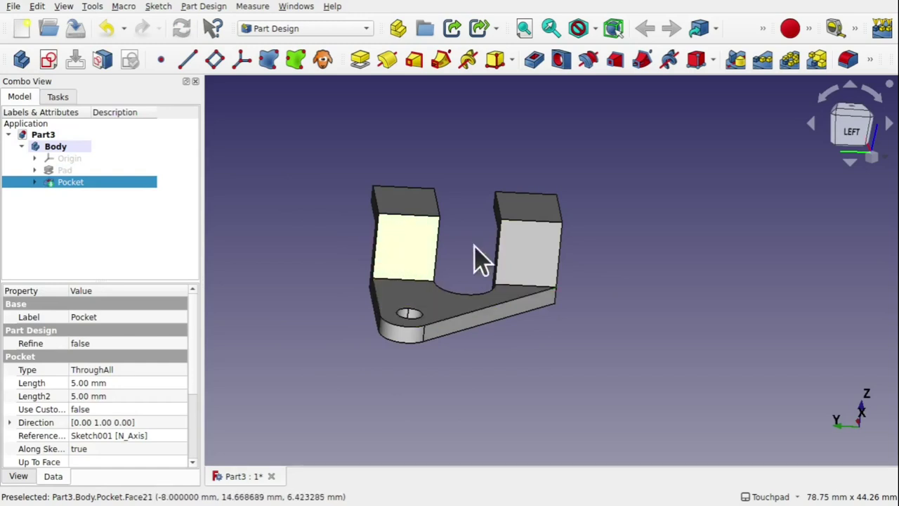
- Start a new sketch on the left block's side face
click(412, 259)
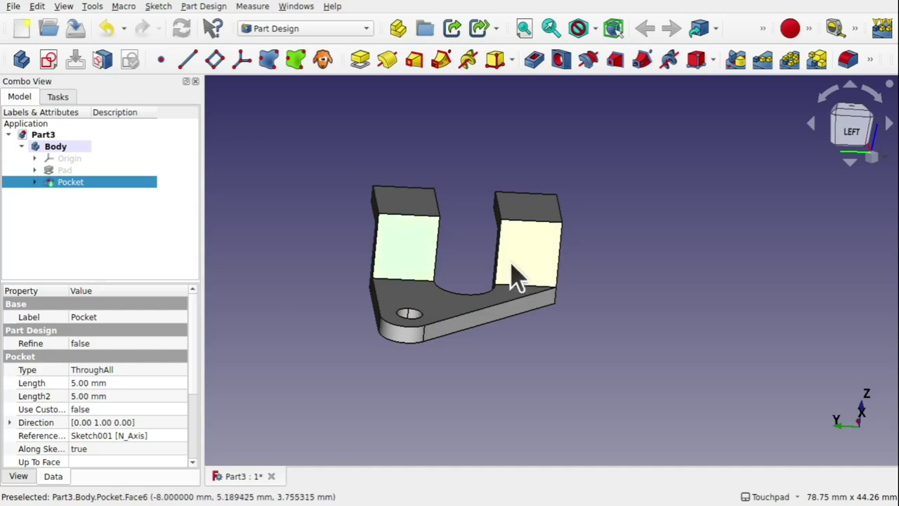
click(48, 60)
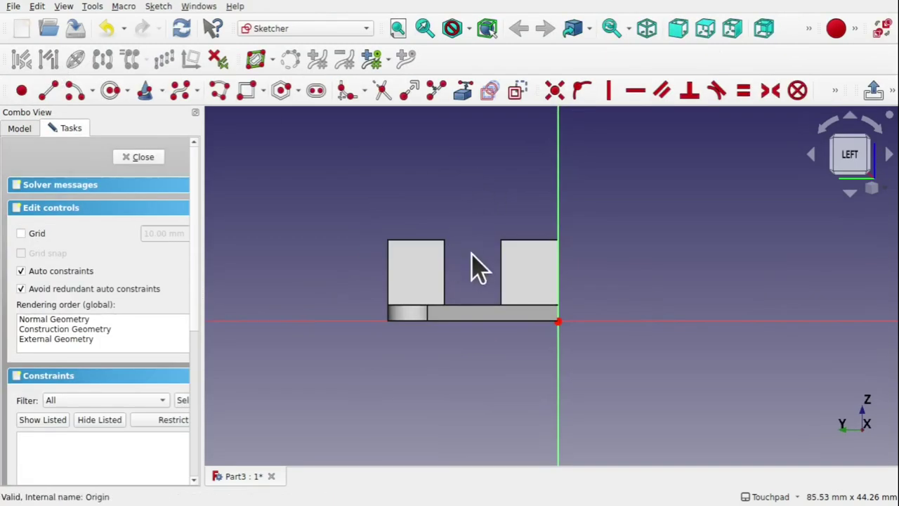
scroll(471, 252, up, 2)
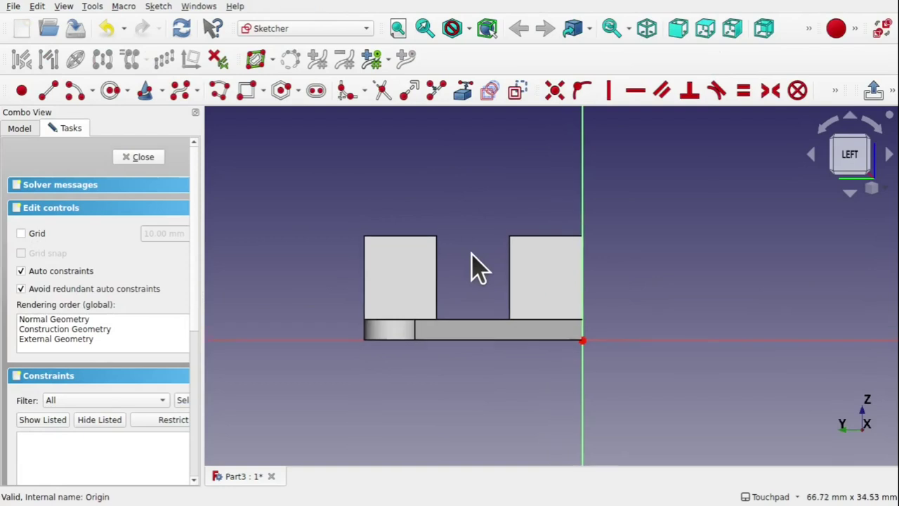
- Draw one circle inside each upright block
click(118, 95)
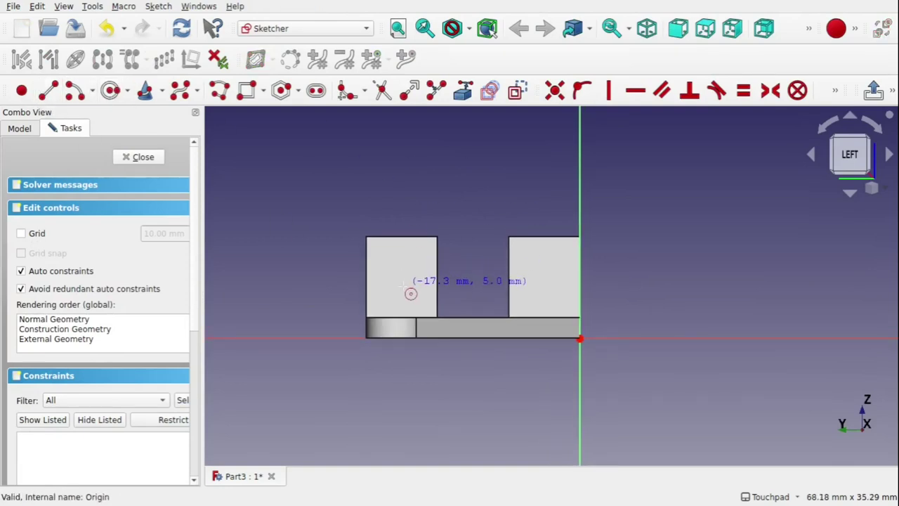
click(404, 285)
click(419, 292)
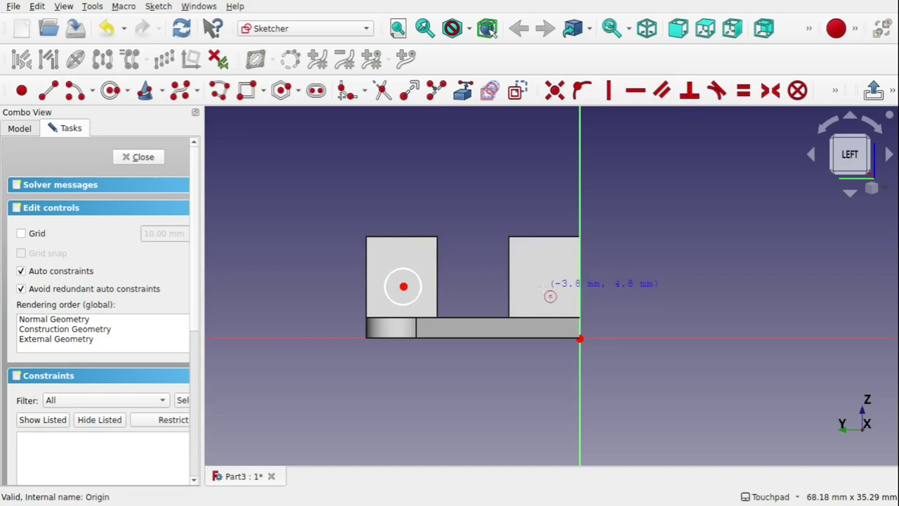
click(544, 289)
click(559, 296)
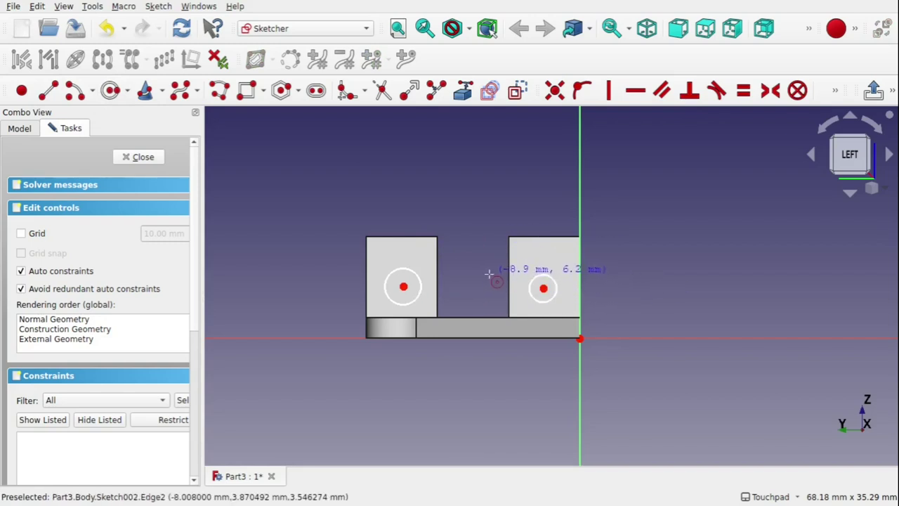
middle_drag(490, 275, 554, 295)
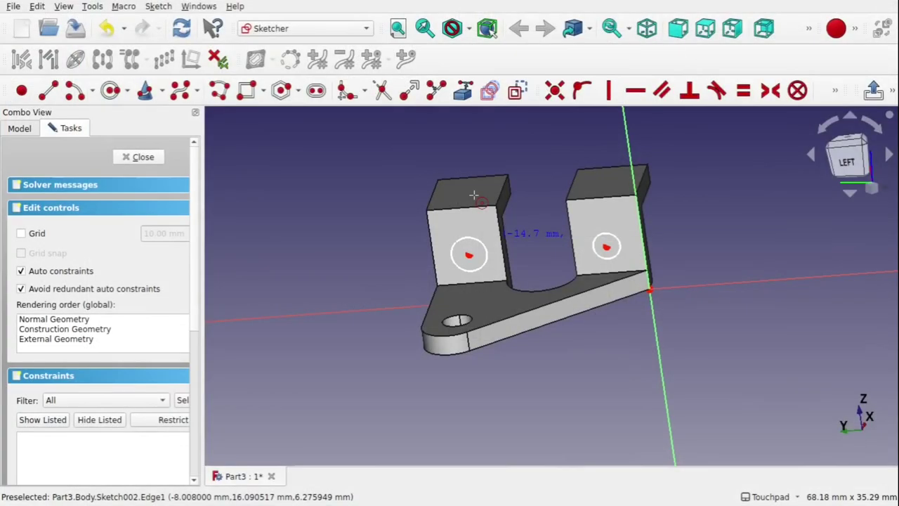
- Bring the corners of both upright blocks into the sketch as external geometry
key(Escape)
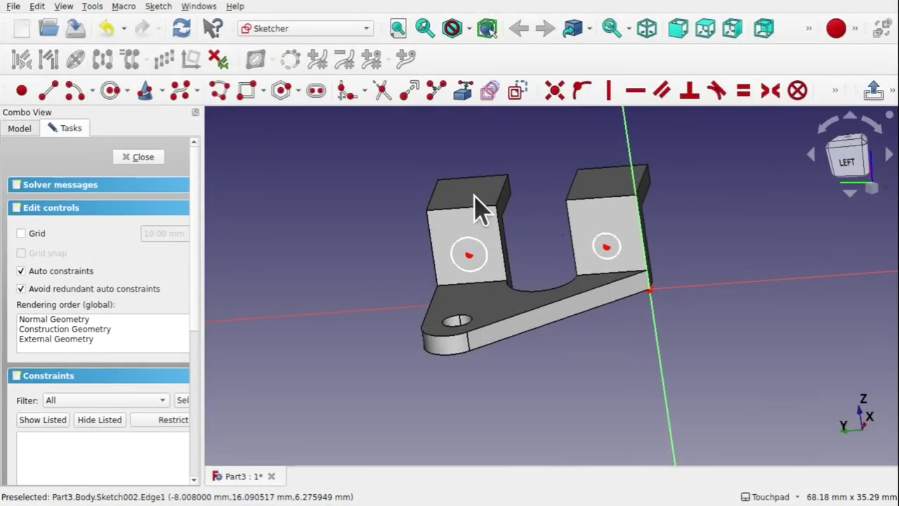
click(464, 97)
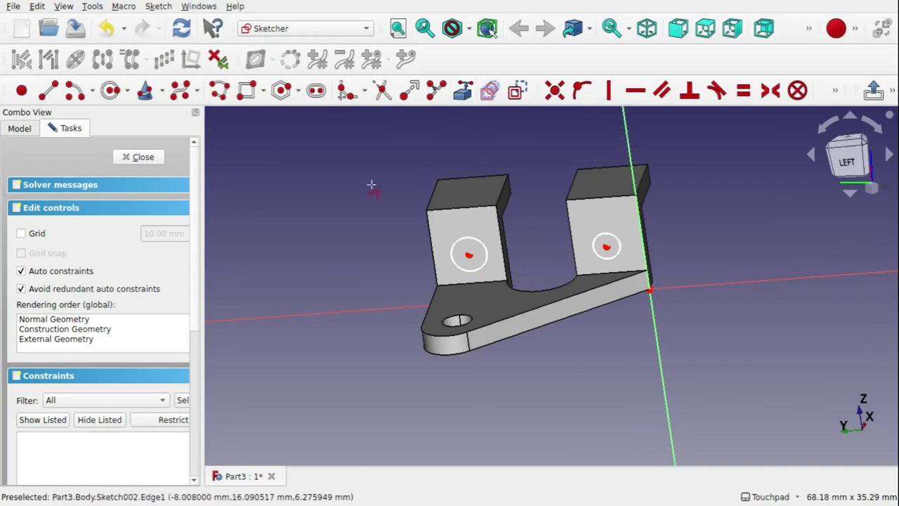
click(427, 211)
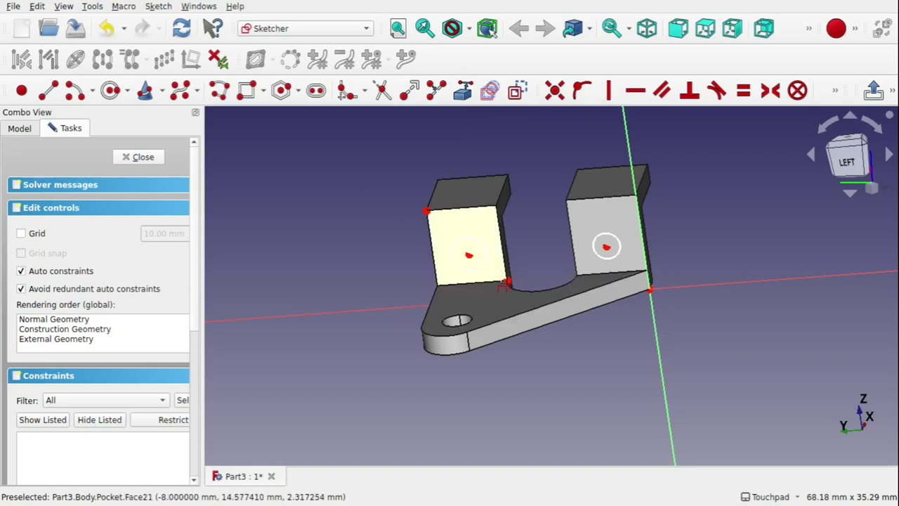
scroll(504, 284, up, 5)
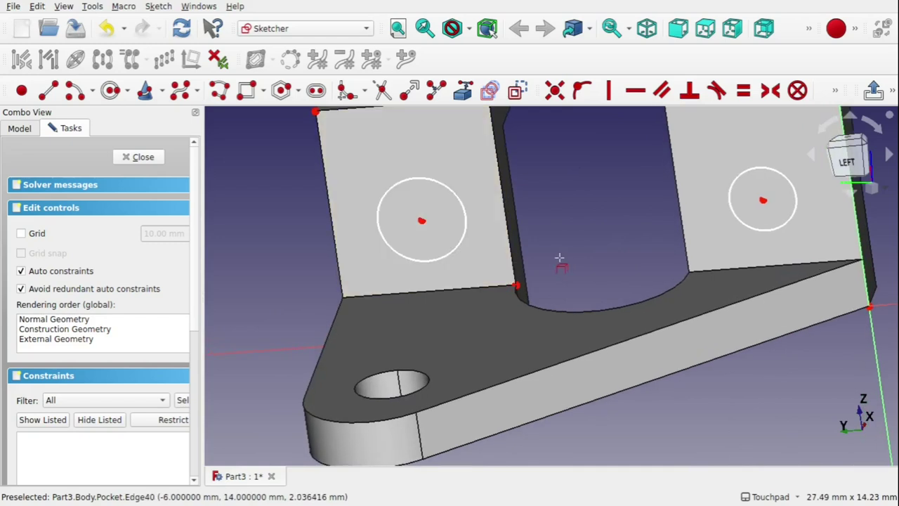
scroll(559, 258, down, 3)
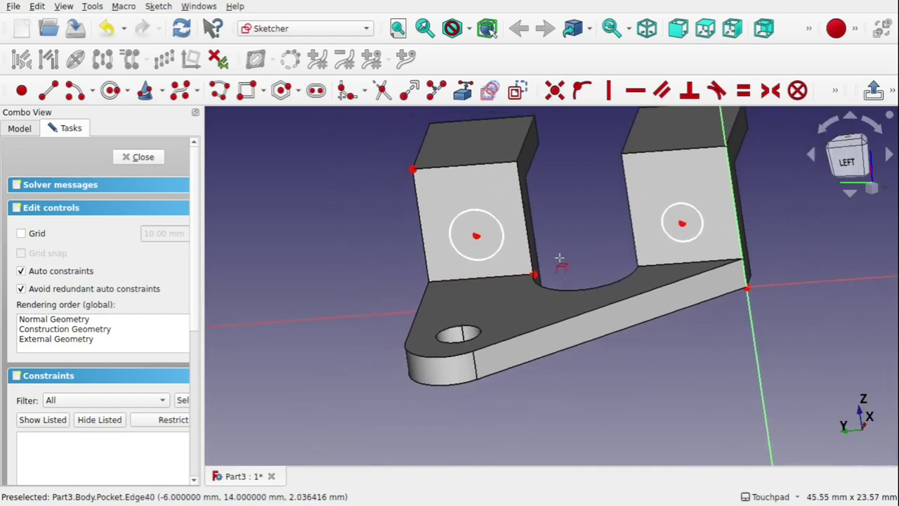
click(620, 153)
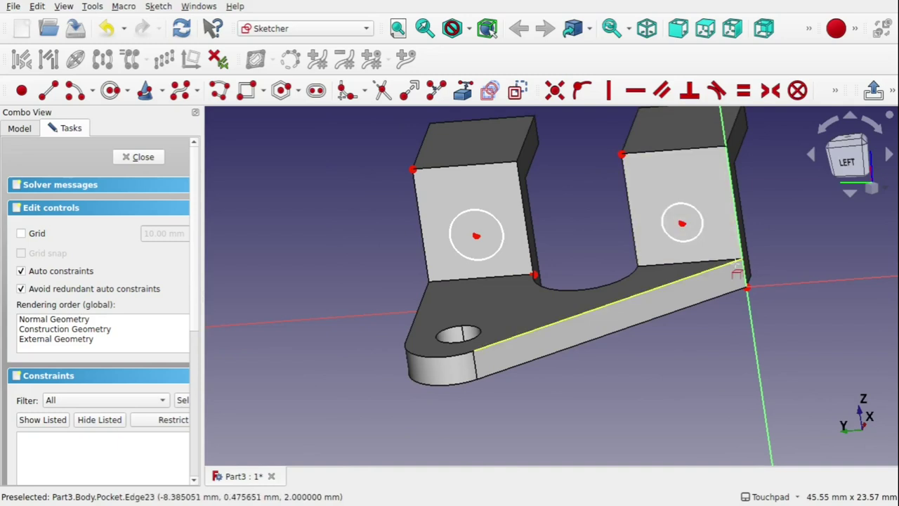
click(742, 260)
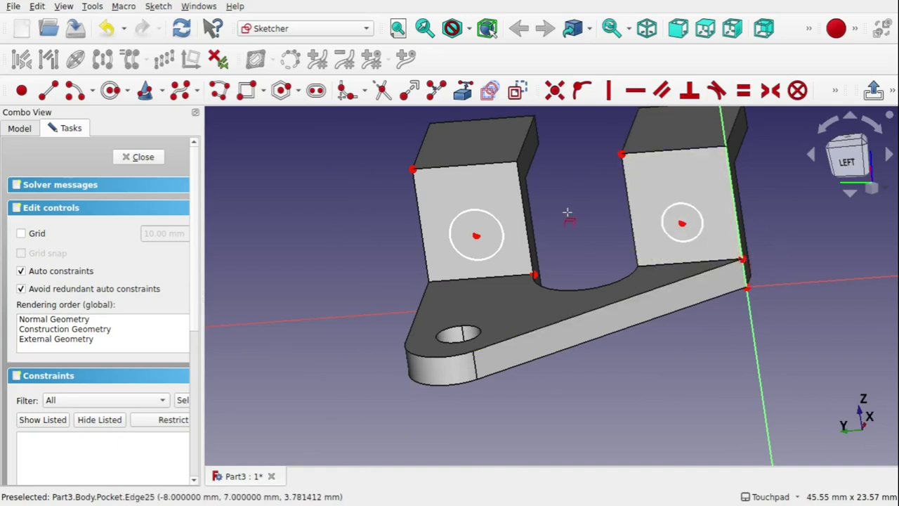
- Centre each circle symmetrically between its block's two opposite corner points
click(412, 169)
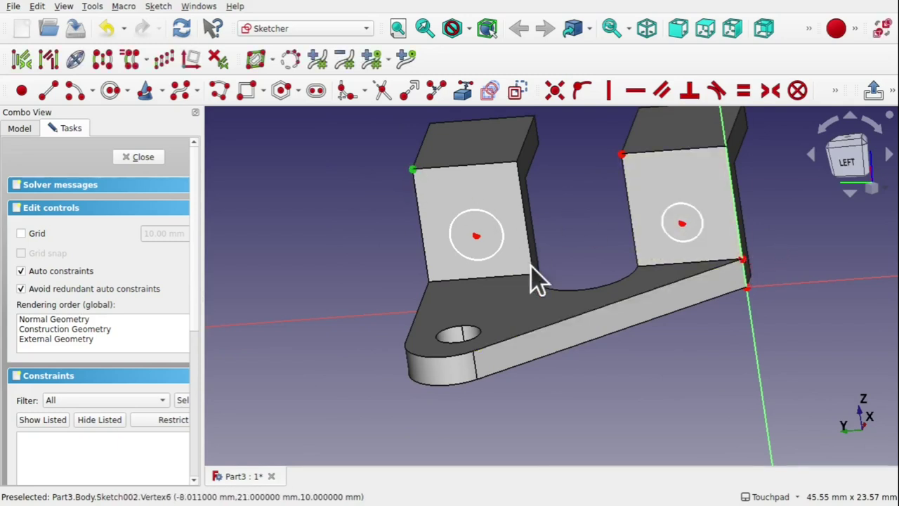
click(534, 274)
click(474, 234)
click(770, 90)
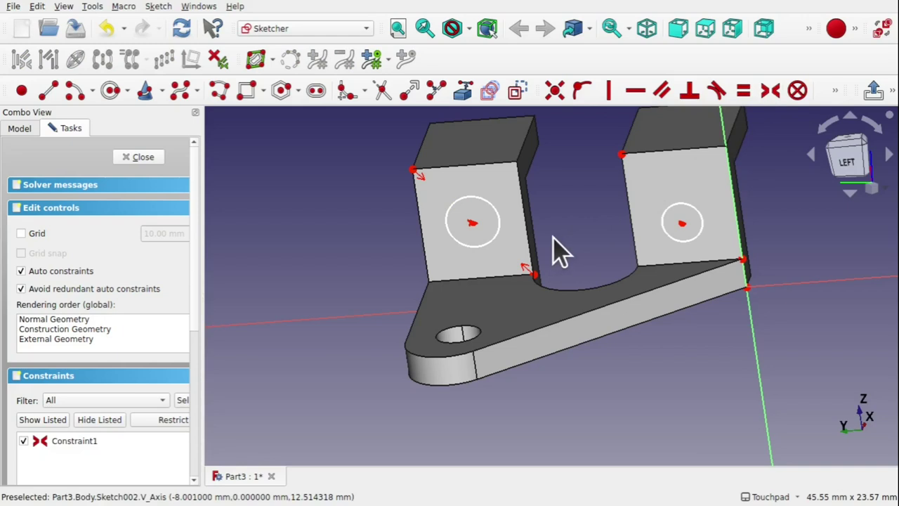
click(621, 153)
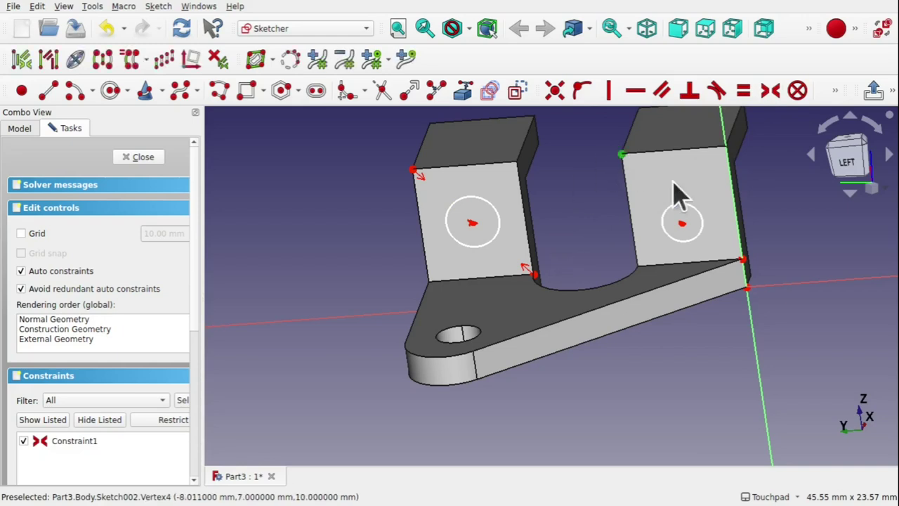
click(743, 259)
click(680, 222)
click(770, 90)
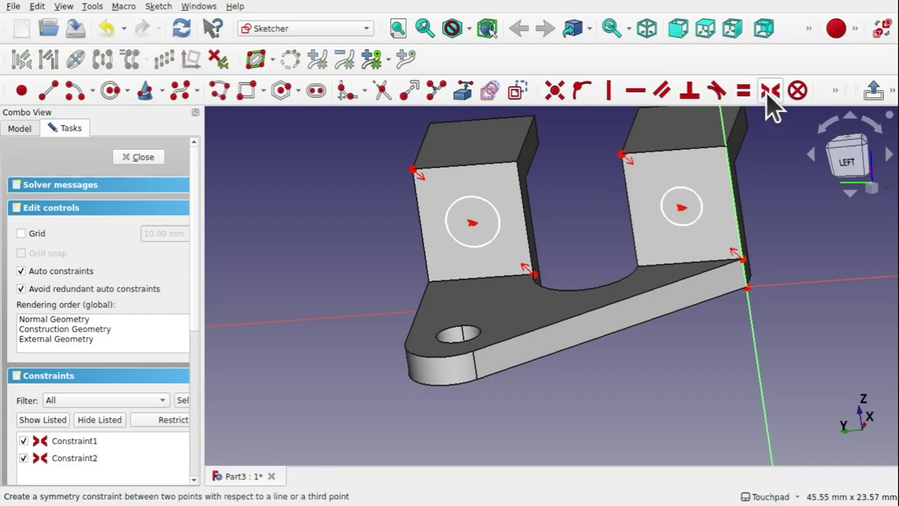
- Give both circles a 3 mm diameter
click(491, 243)
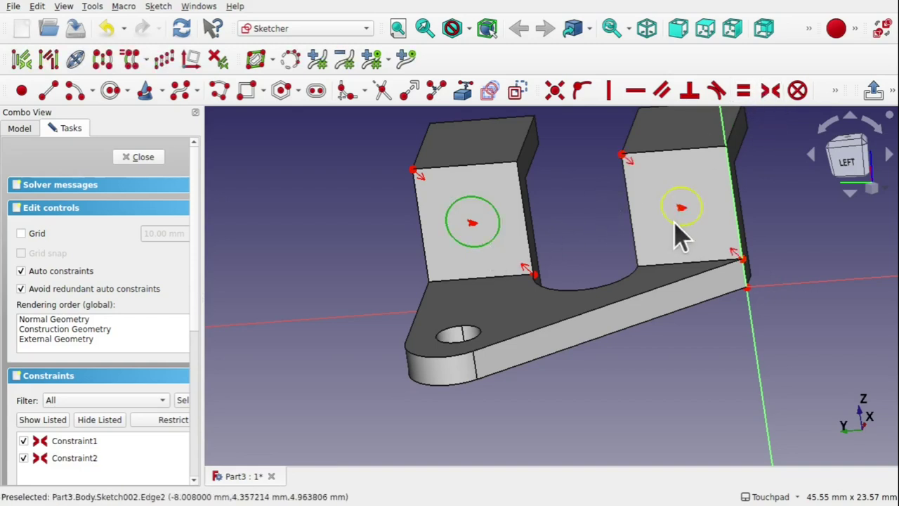
click(677, 220)
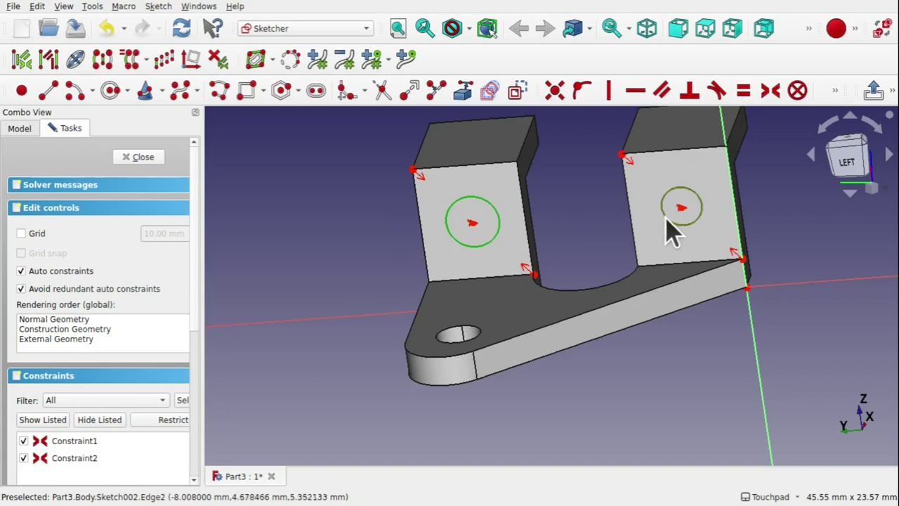
click(835, 90)
click(679, 118)
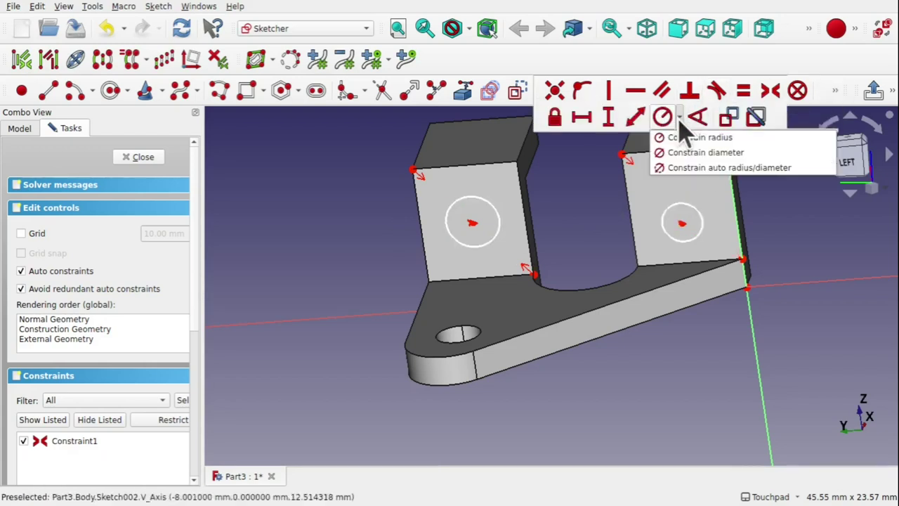
click(686, 152)
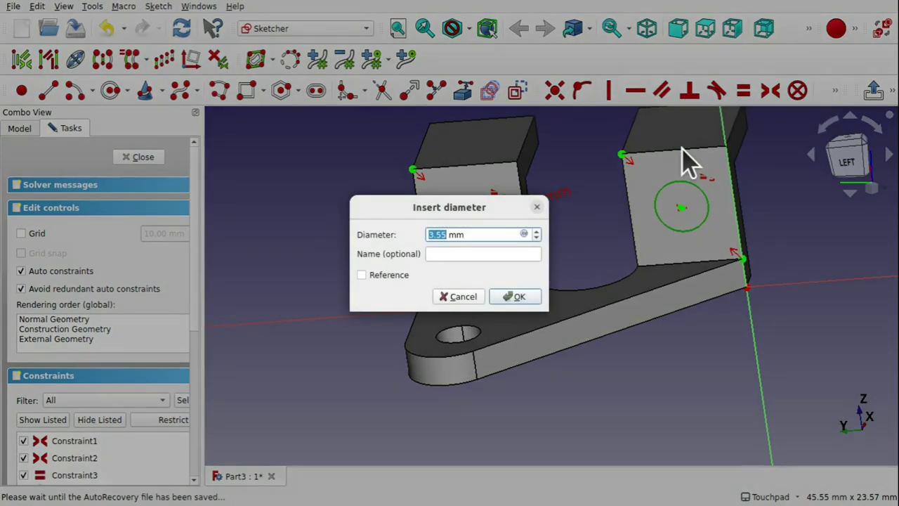
key(Return)
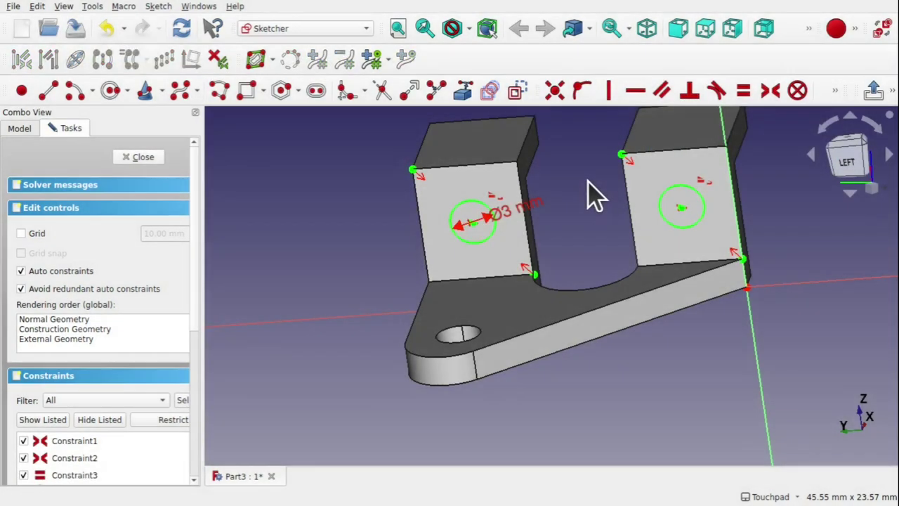
- Close the circle sketch and pocket it Through all to bore both block holes
click(141, 159)
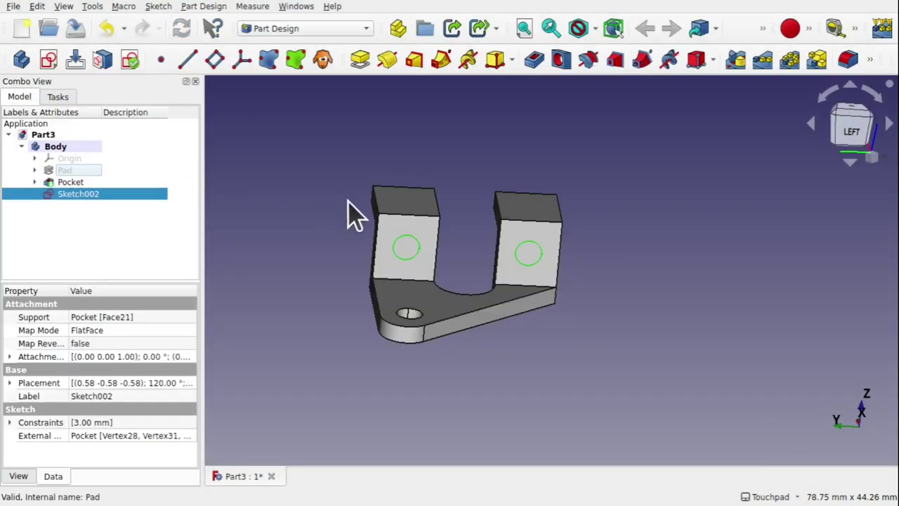
click(535, 62)
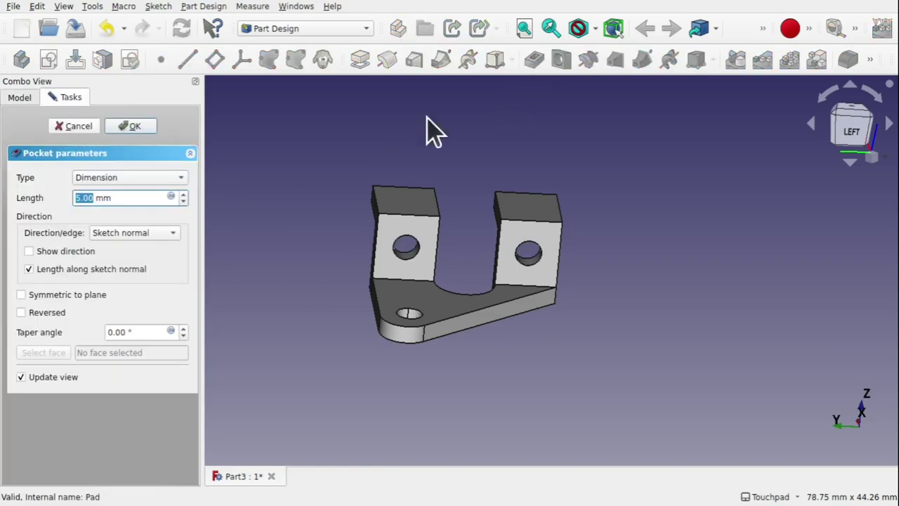
click(136, 177)
click(128, 198)
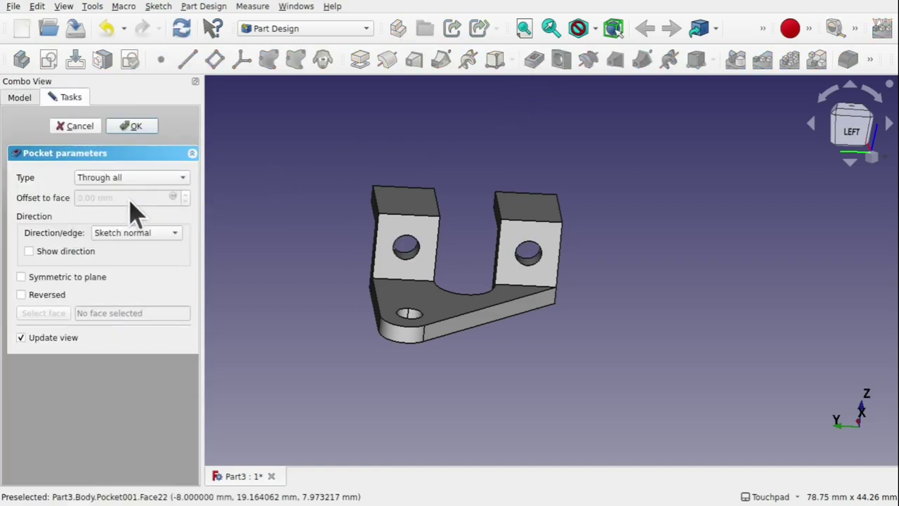
click(134, 127)
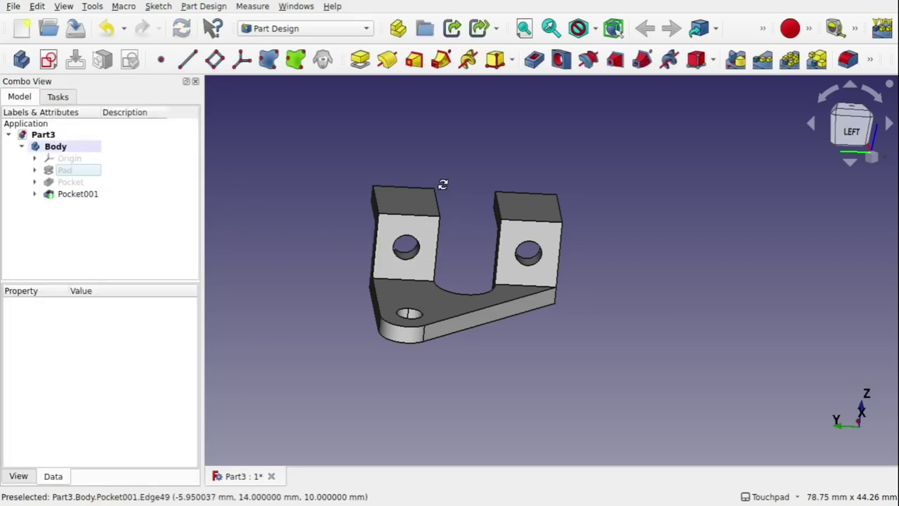
middle_drag(438, 187, 417, 193)
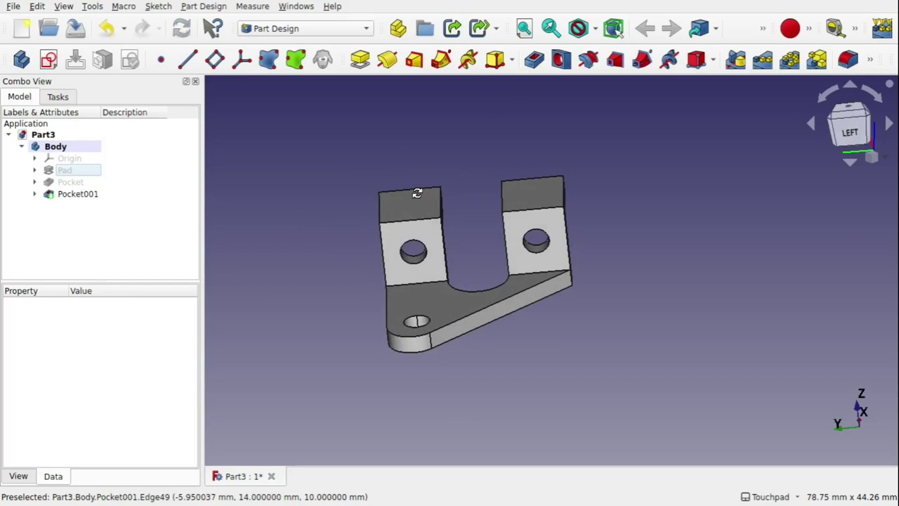
click(425, 200)
- Chamfer the base plate hole's edge at 0.5 mm
click(420, 323)
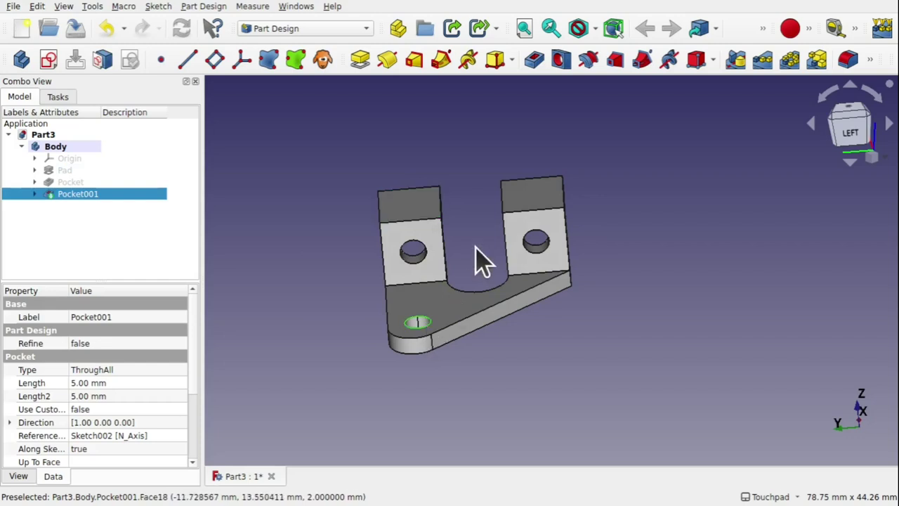
middle_drag(480, 262, 428, 395)
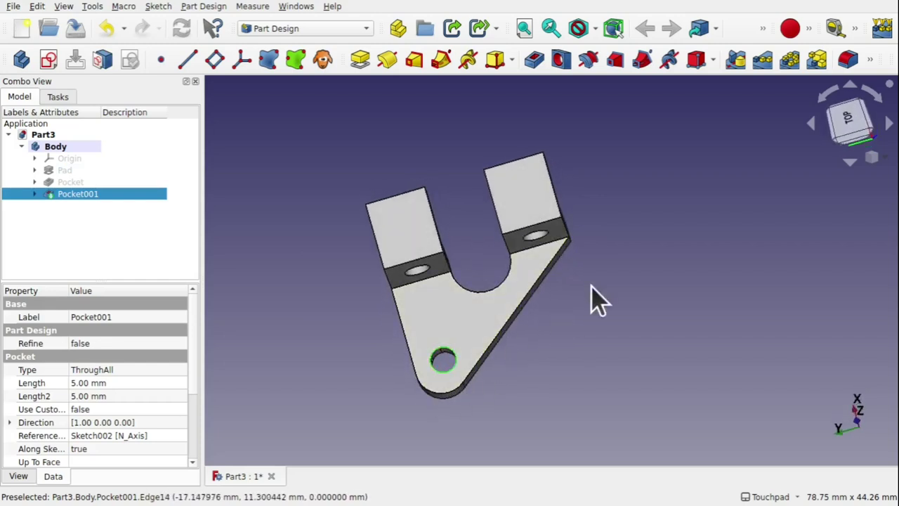
click(871, 61)
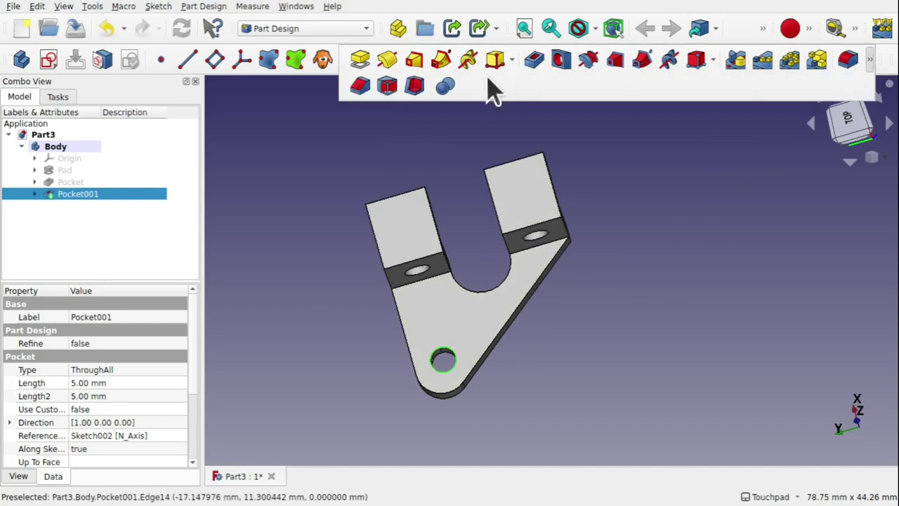
click(360, 87)
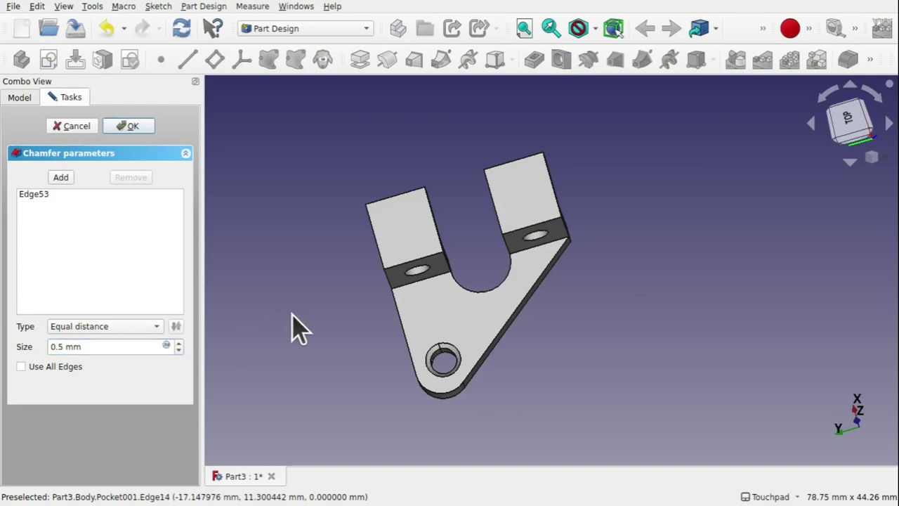
click(133, 129)
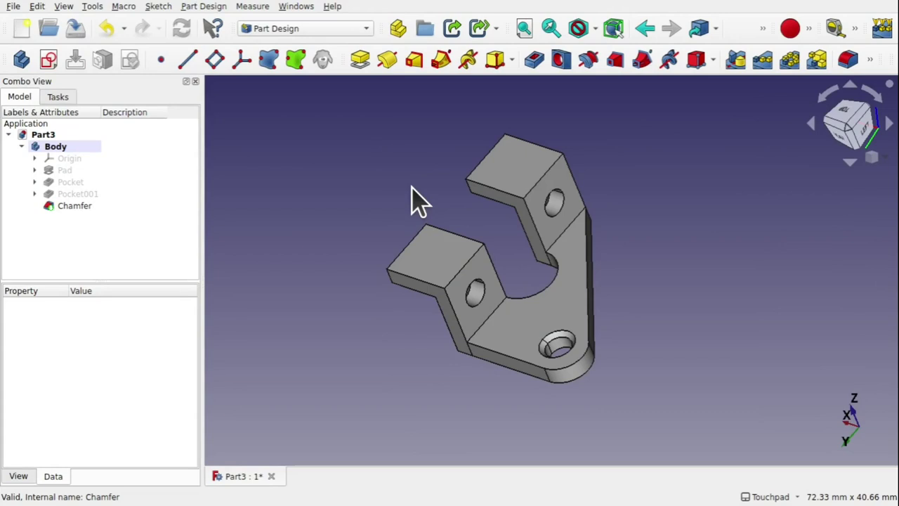
click(62, 170)
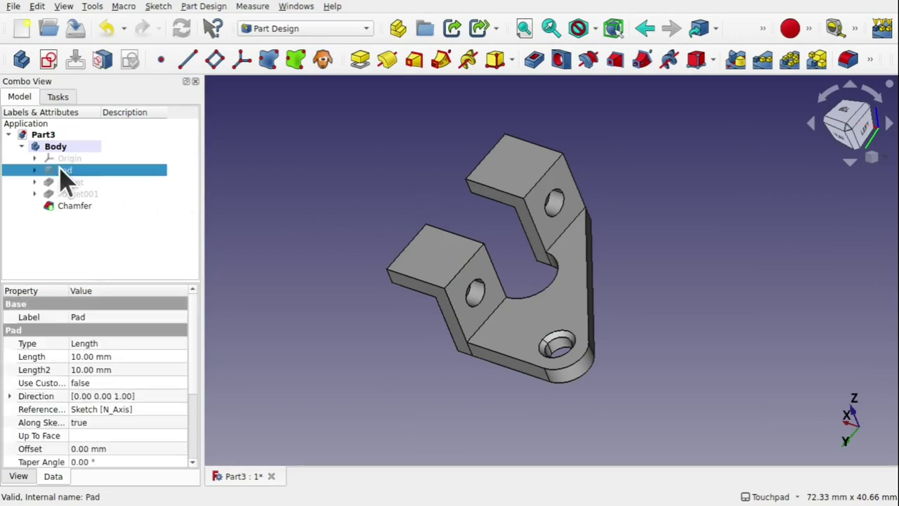
ctrl+click(75, 182)
ctrl+click(95, 194)
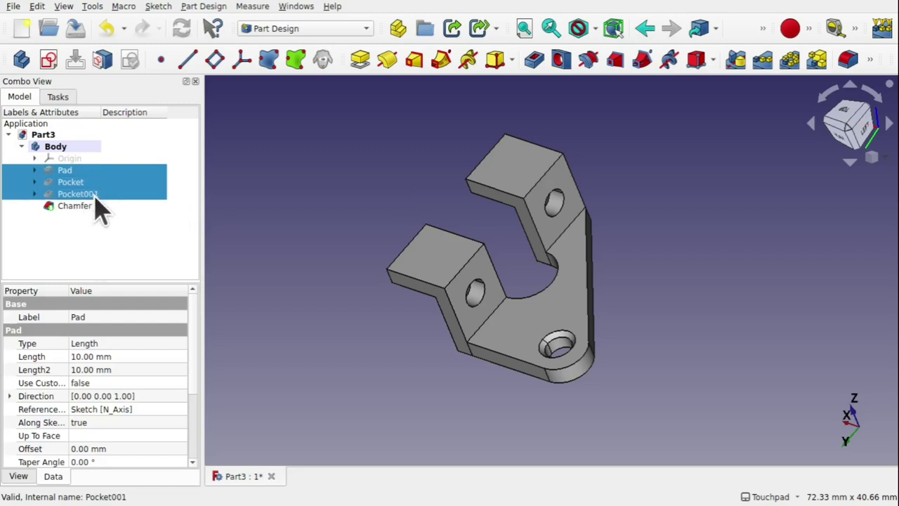
ctrl+click(91, 208)
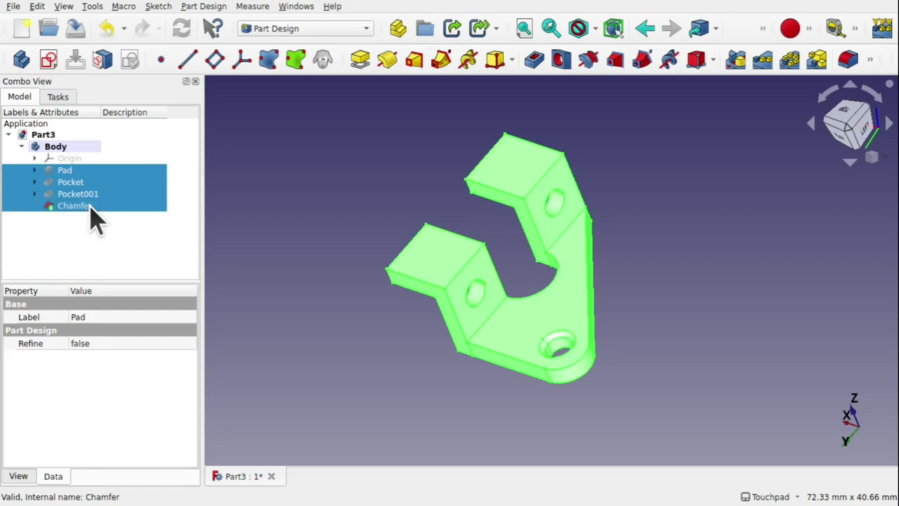
click(203, 6)
mouse_move(293, 184)
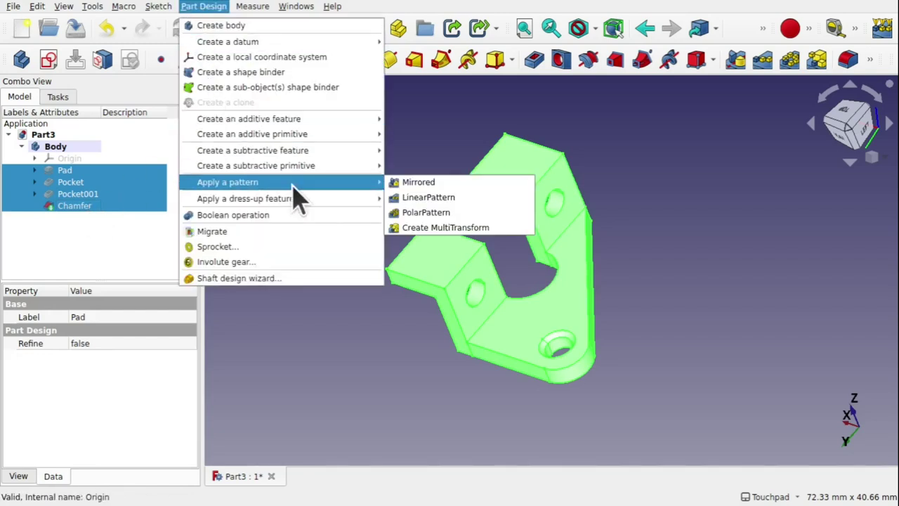
click(416, 183)
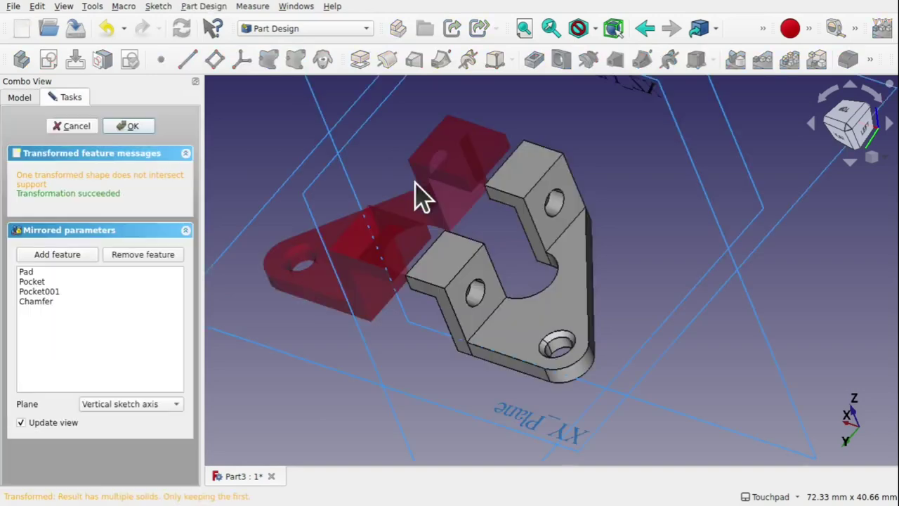
middle_drag(419, 196, 472, 215)
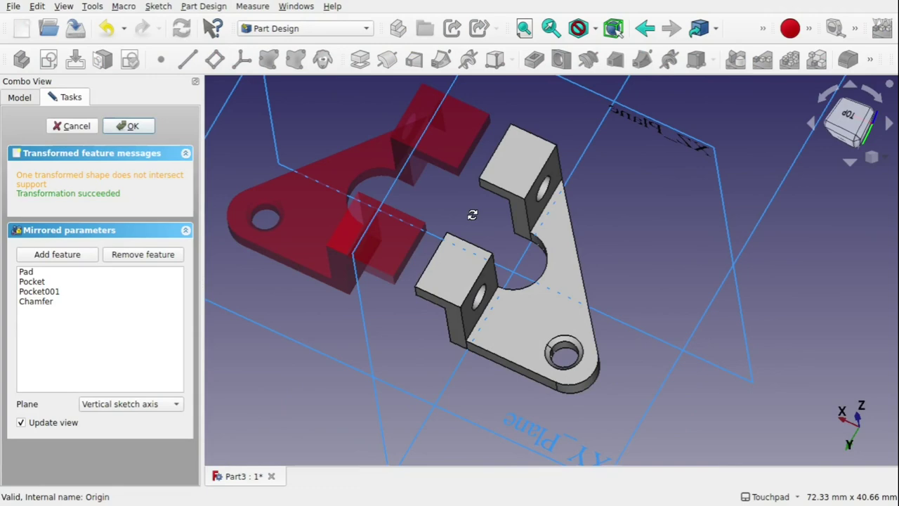
middle_drag(472, 214, 450, 211)
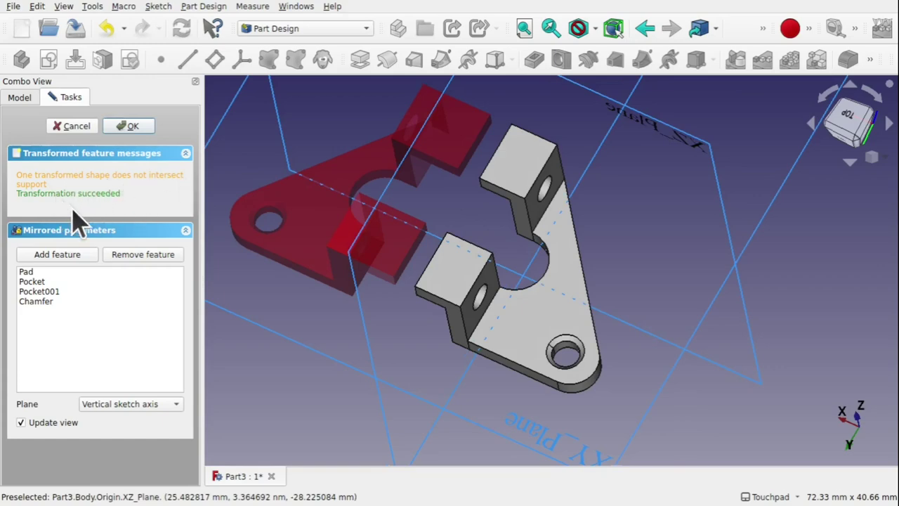
click(77, 127)
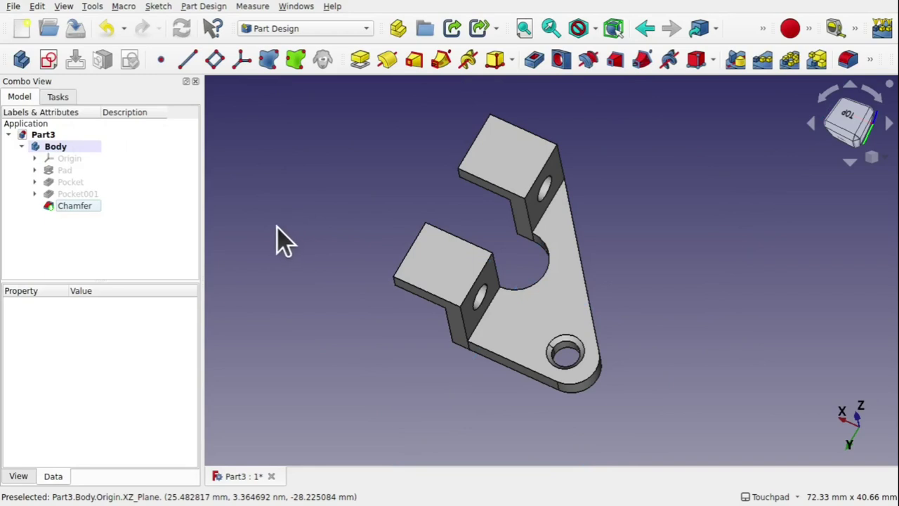
- Toggle feature visibility to show the Pocket stage, then expand Pocket and select Sketch001
click(77, 196)
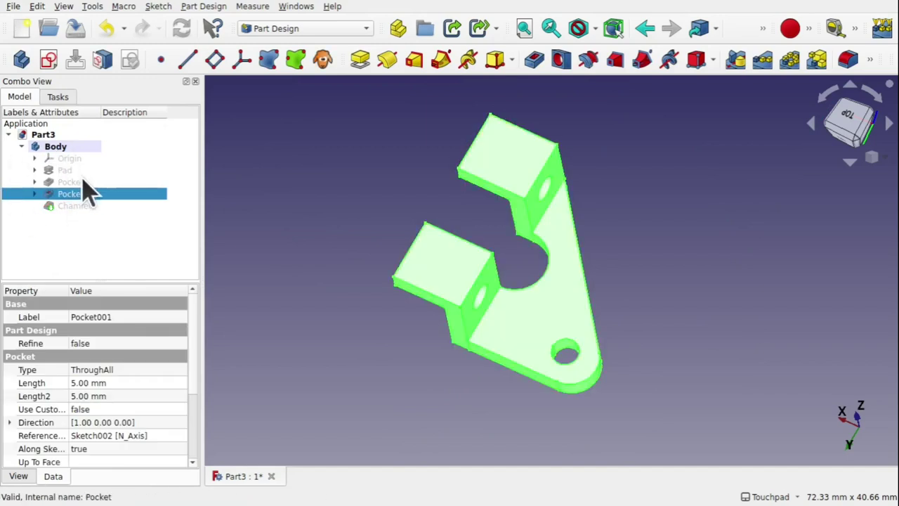
click(81, 182)
key(space)
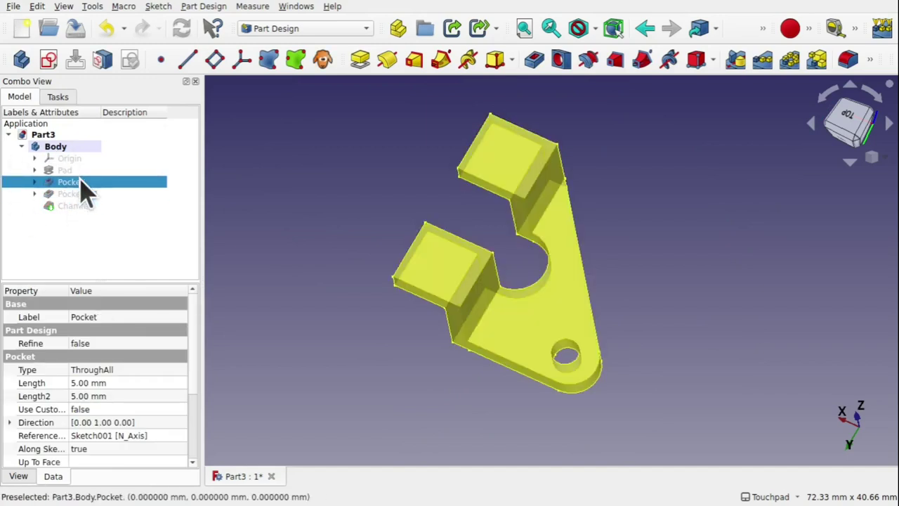
click(86, 184)
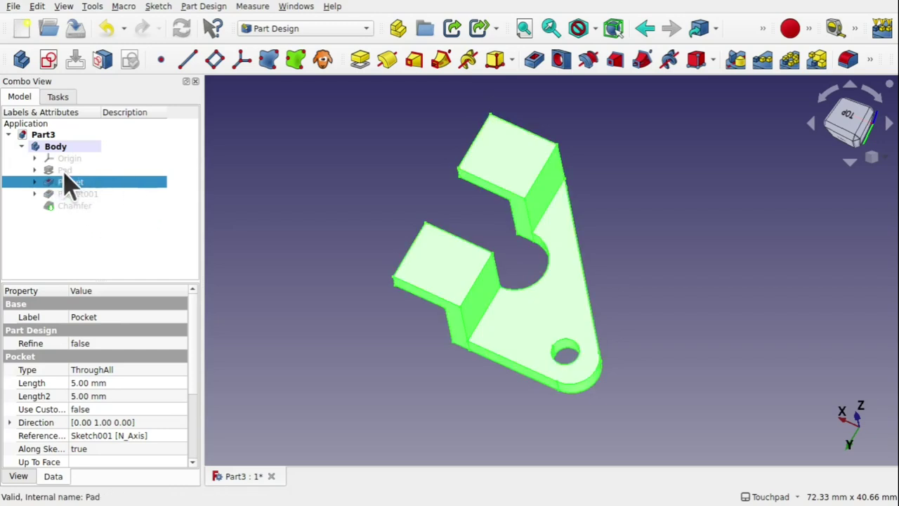
click(63, 172)
key(space)
click(63, 172)
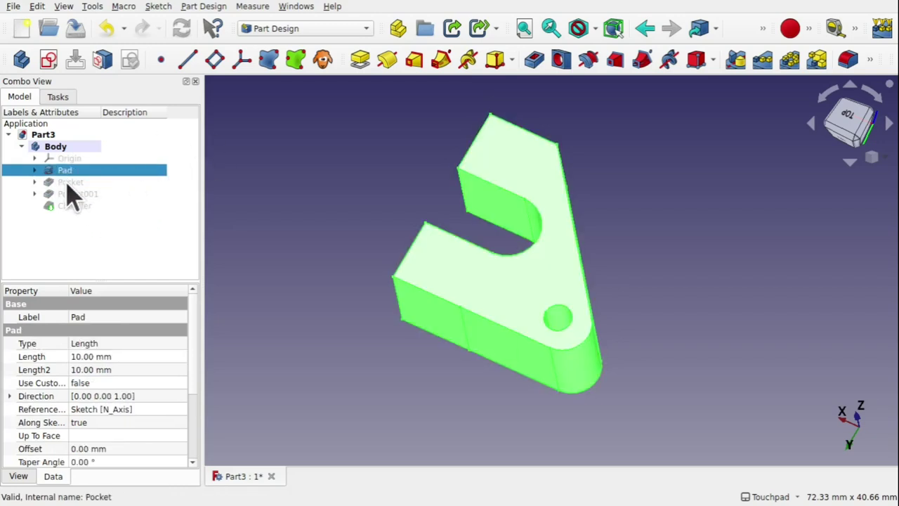
click(68, 182)
key(space)
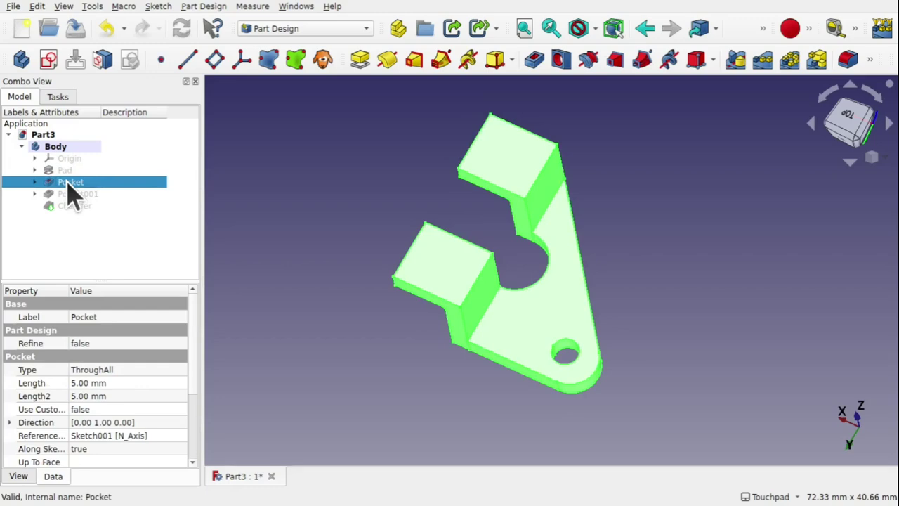
click(34, 182)
click(95, 196)
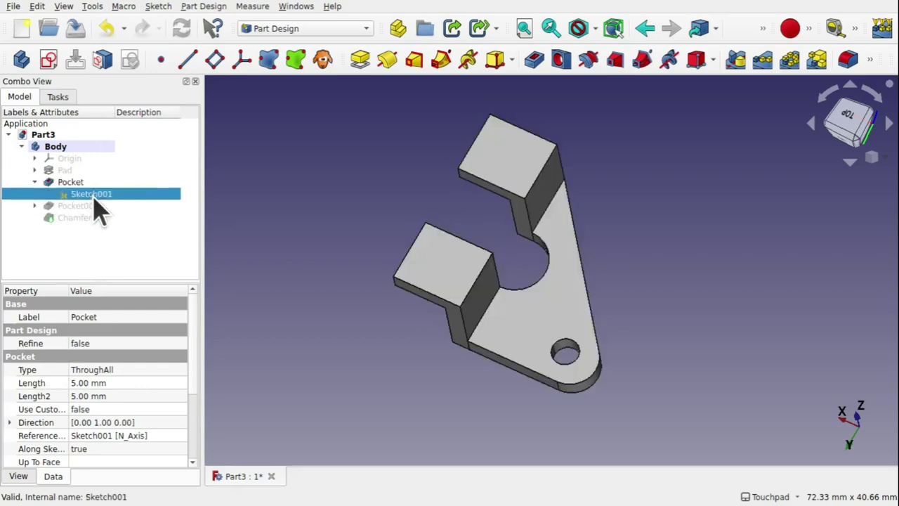
- Edit Sketch001, pin the rectangle's top-right corner onto the vertical axis, and close the sketch
double_click(93, 194)
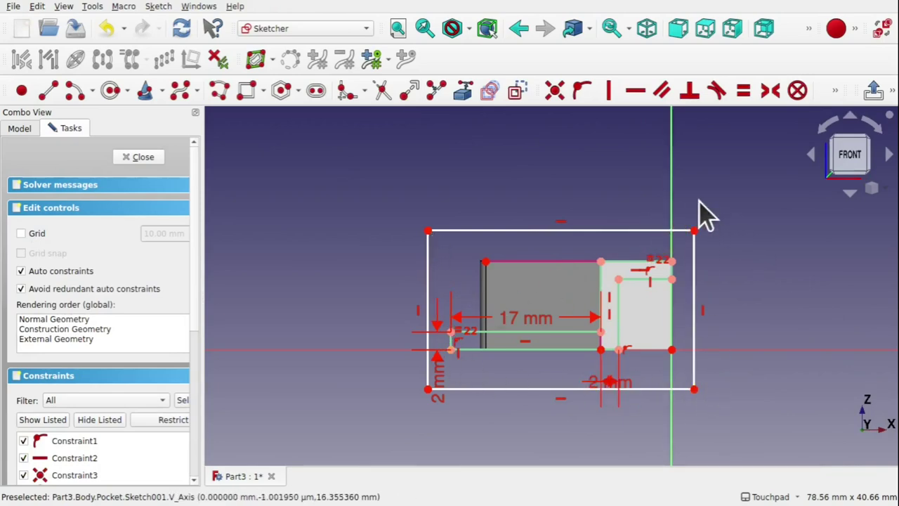
key(0)
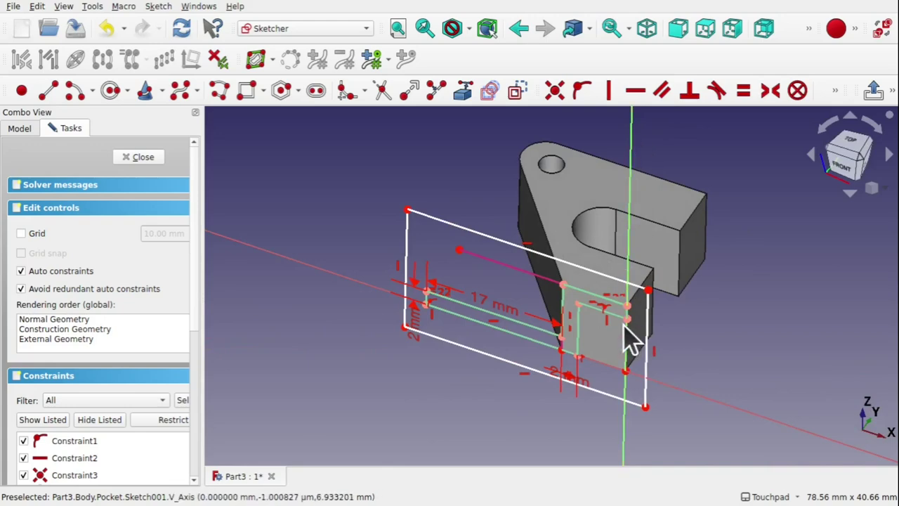
middle_drag(595, 349, 640, 246)
click(645, 259)
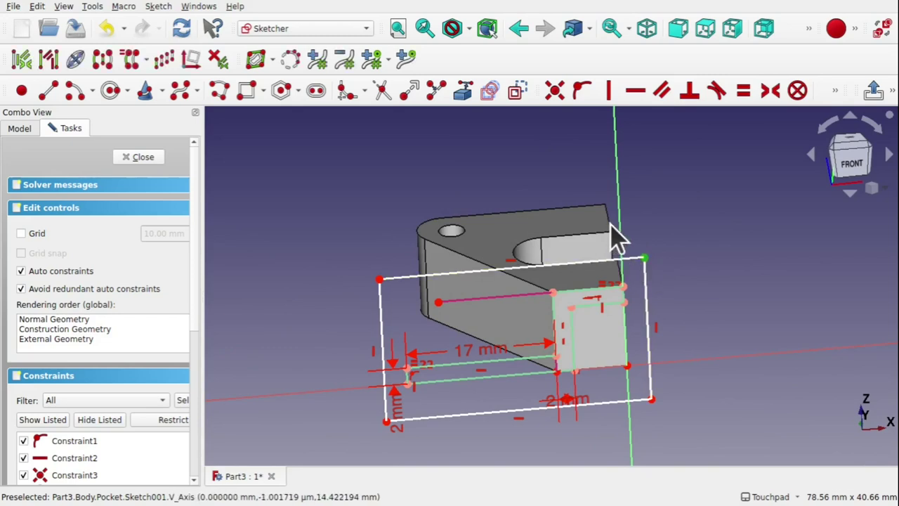
click(620, 260)
click(582, 91)
mouse_move(580, 294)
middle_down()
mouse_move(522, 205)
mouse_move(523, 214)
middle_up()
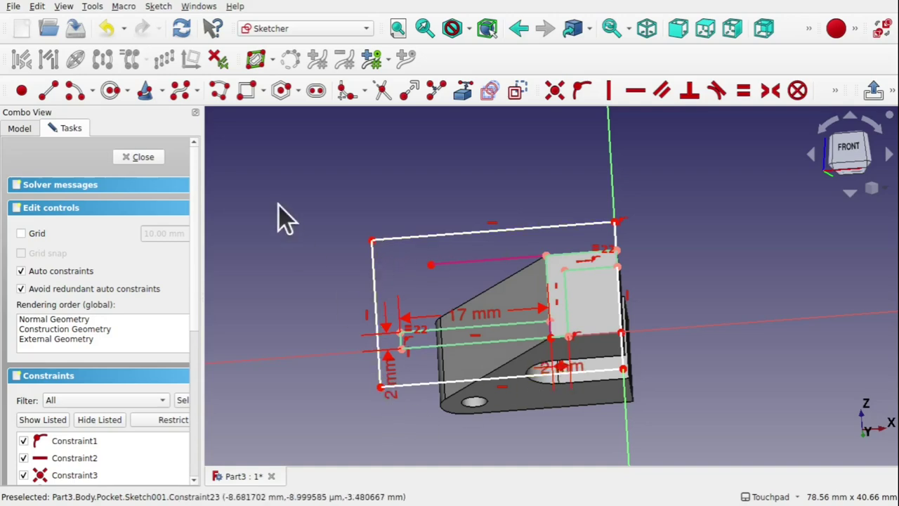
click(142, 156)
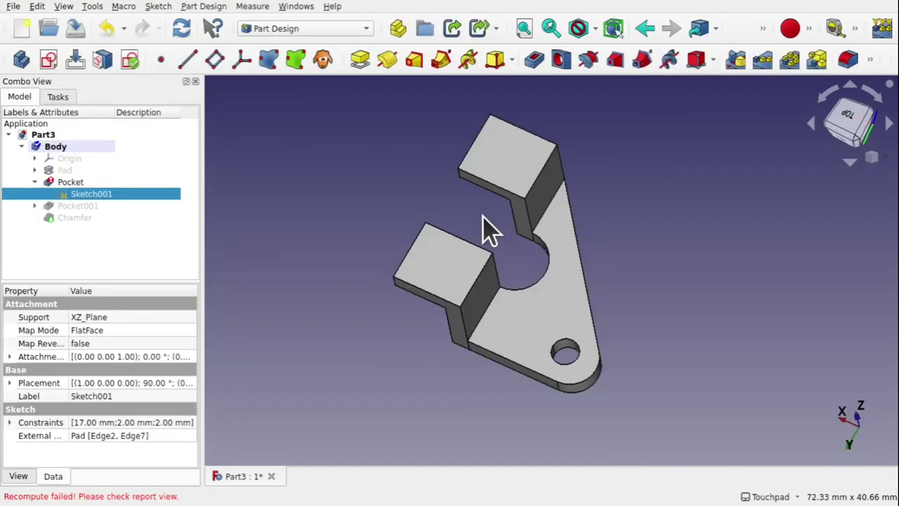
- Inspect the failed pocket, then reopen Sketch001 for editing
mouse_move(71, 184)
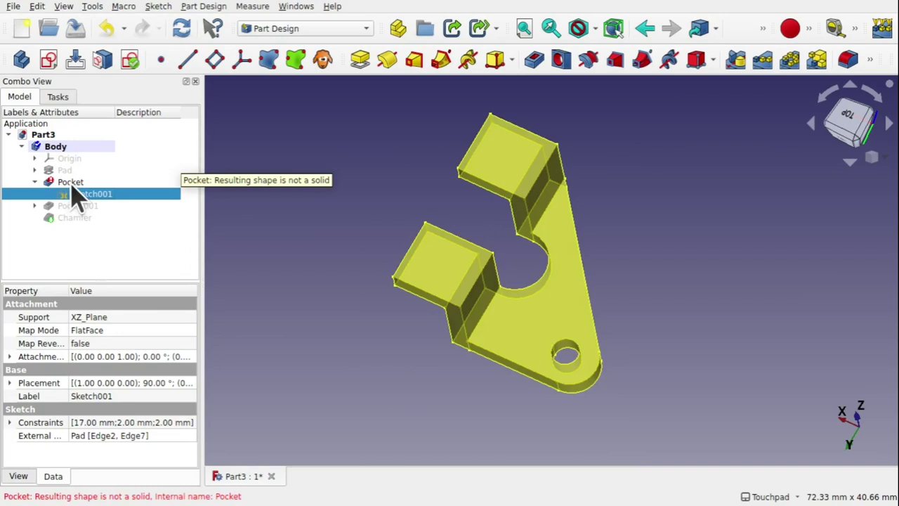
alt+drag(363, 301, 378, 295)
mouse_move(68, 186)
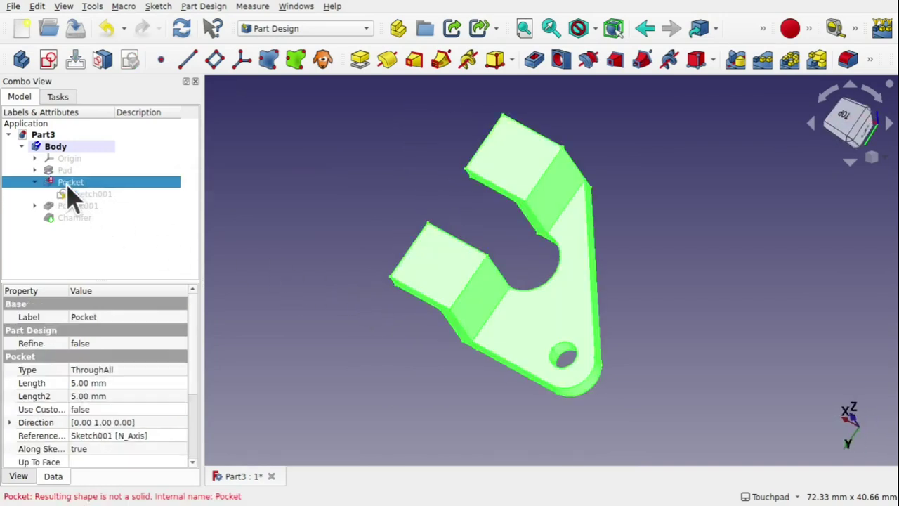
double_click(83, 194)
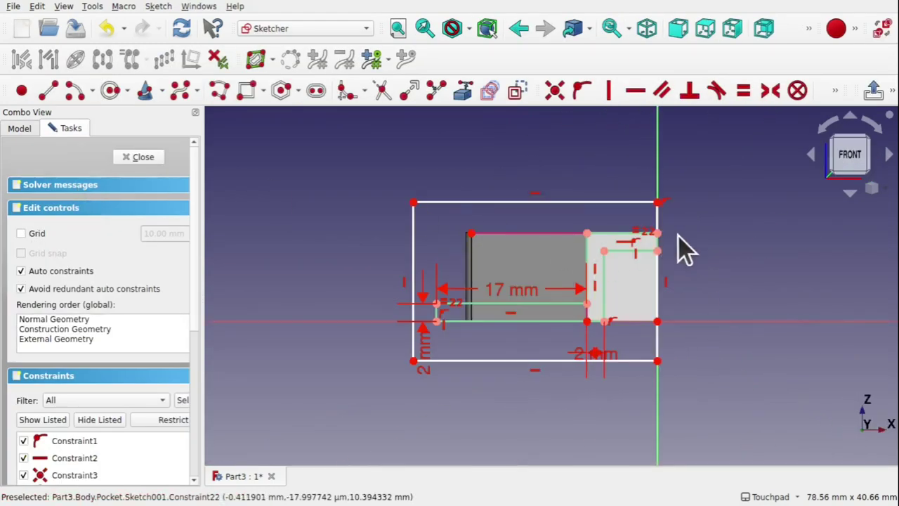
scroll(677, 234, up, 2)
scroll(677, 234, up, 1)
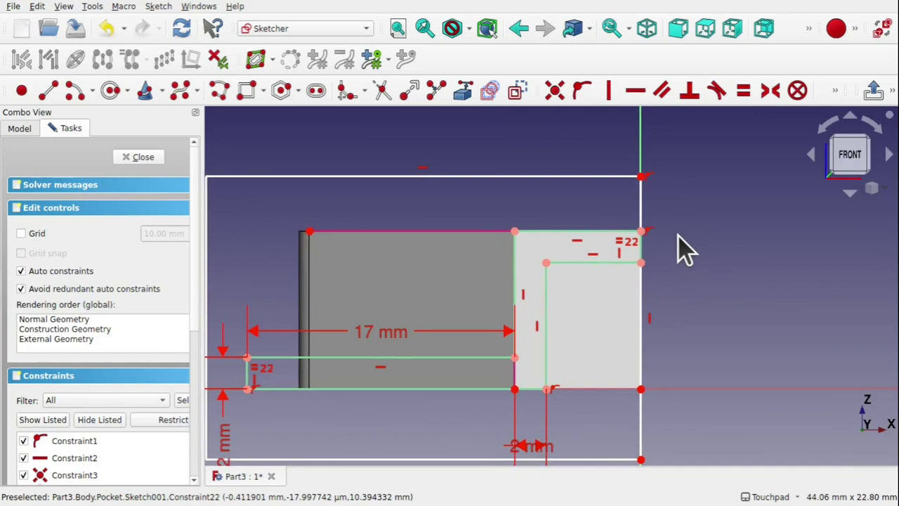
- Trim the two overlapping vertical segments at the axis and close the sketch
click(382, 91)
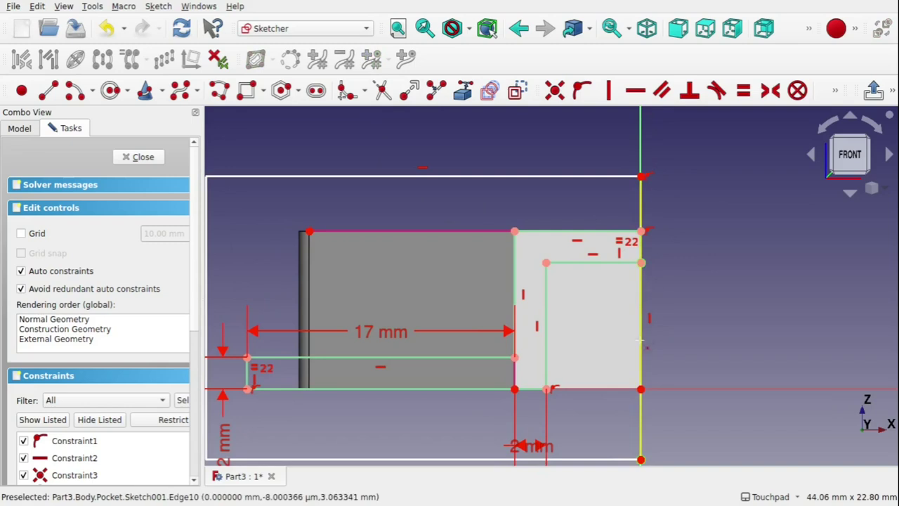
click(642, 254)
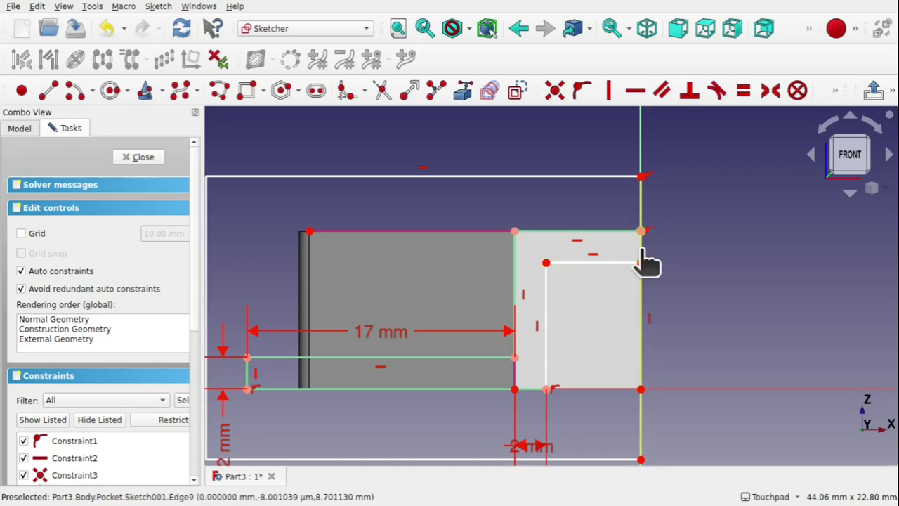
click(641, 270)
scroll(576, 206, down, 3)
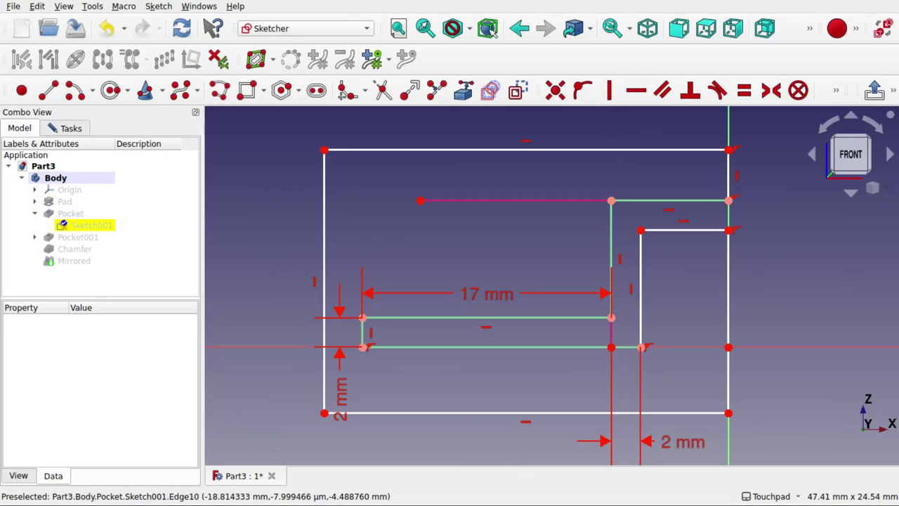
key(Escape)
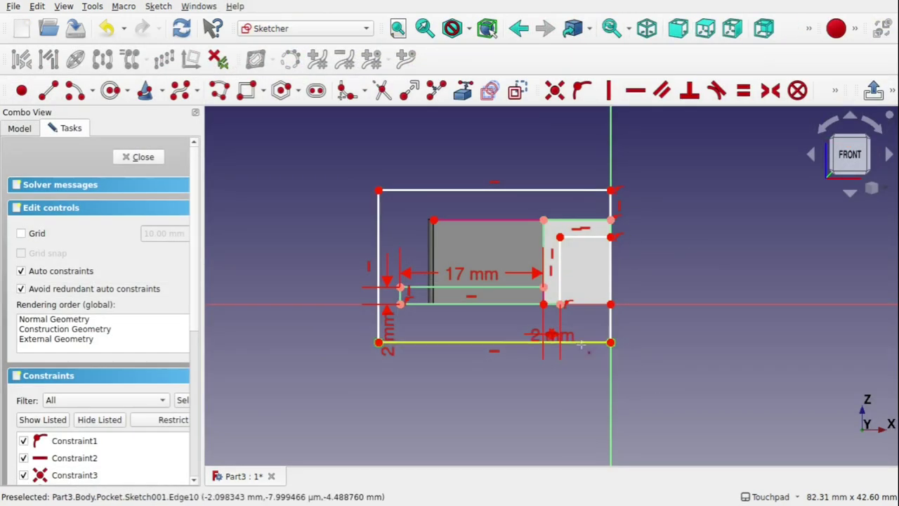
click(142, 156)
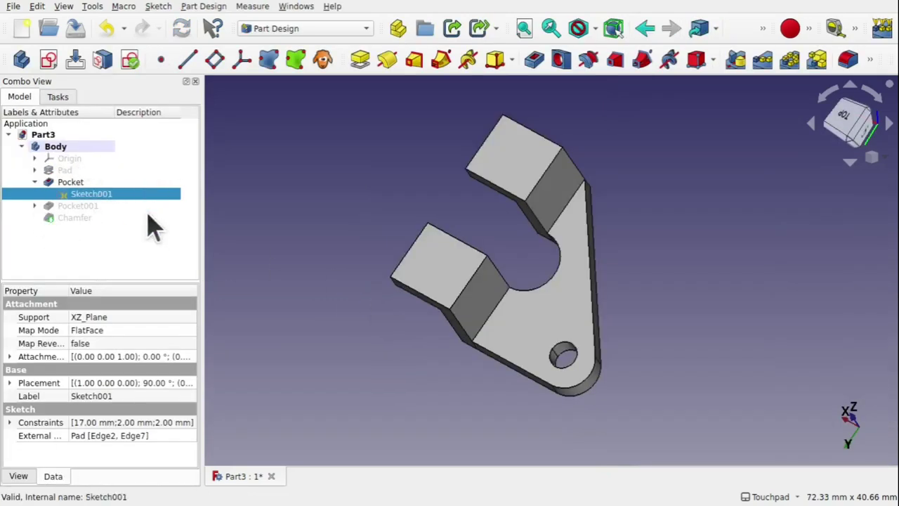
- Select the Pad, Pocket, Pocket001 and Chamfer features together in the tree
alt+drag(487, 365, 499, 293)
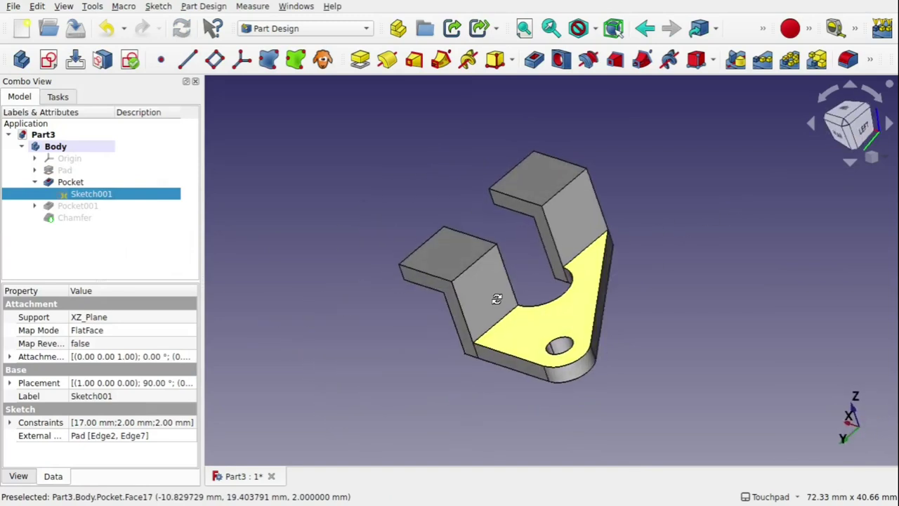
click(387, 243)
click(66, 176)
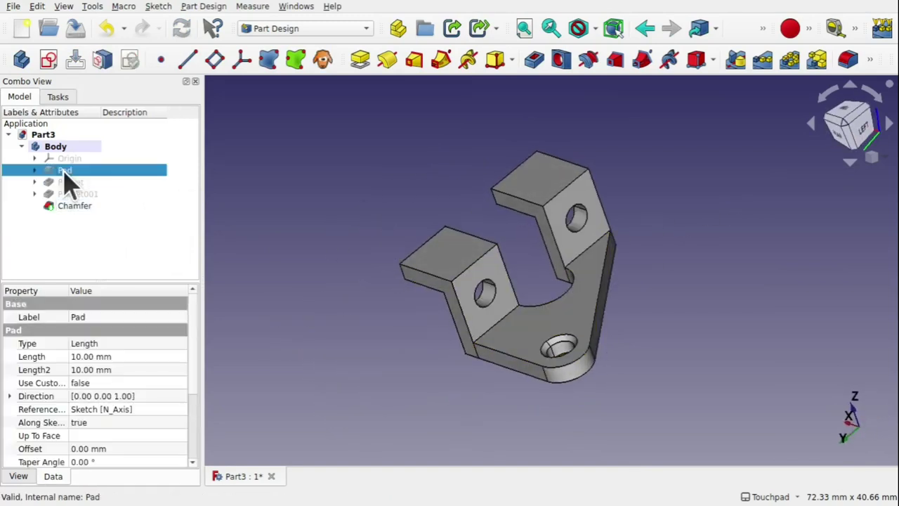
ctrl+click(77, 182)
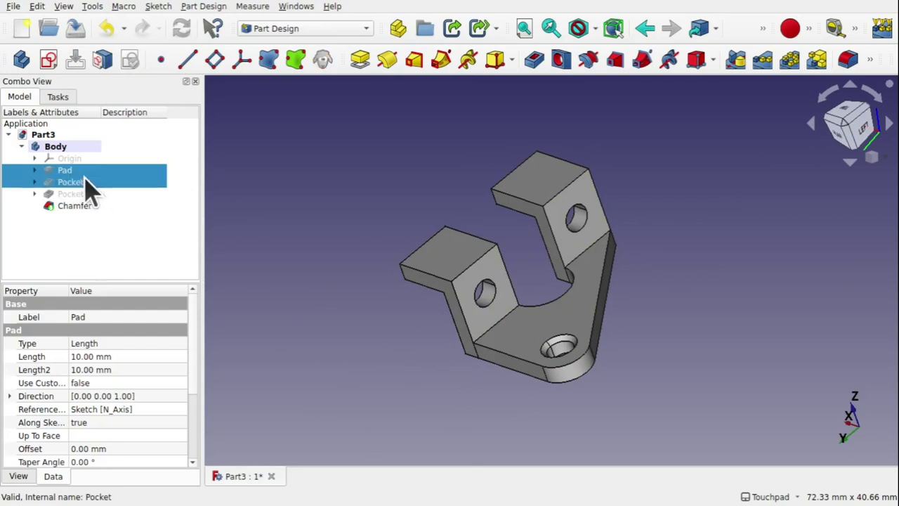
ctrl+click(78, 194)
ctrl+click(82, 208)
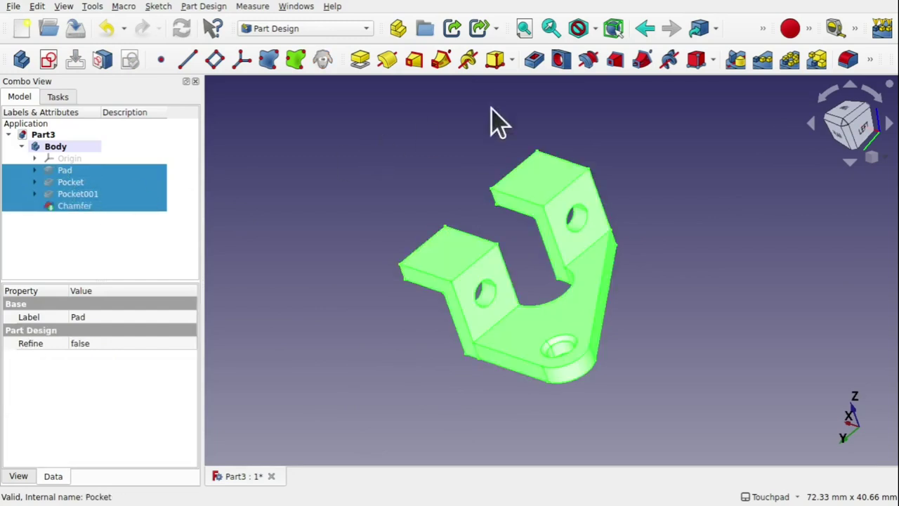
- Mirror the selected features across the vertical sketch axis
click(738, 61)
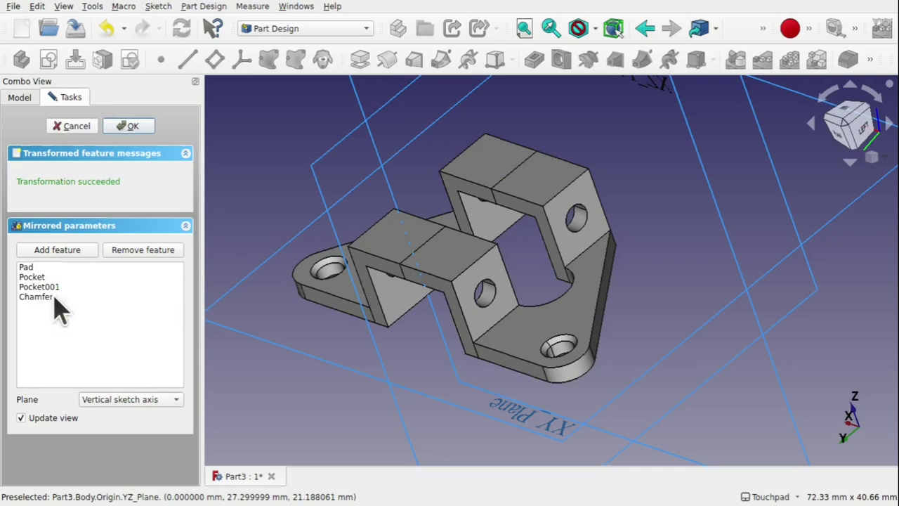
middle_drag(467, 237, 429, 253)
click(130, 127)
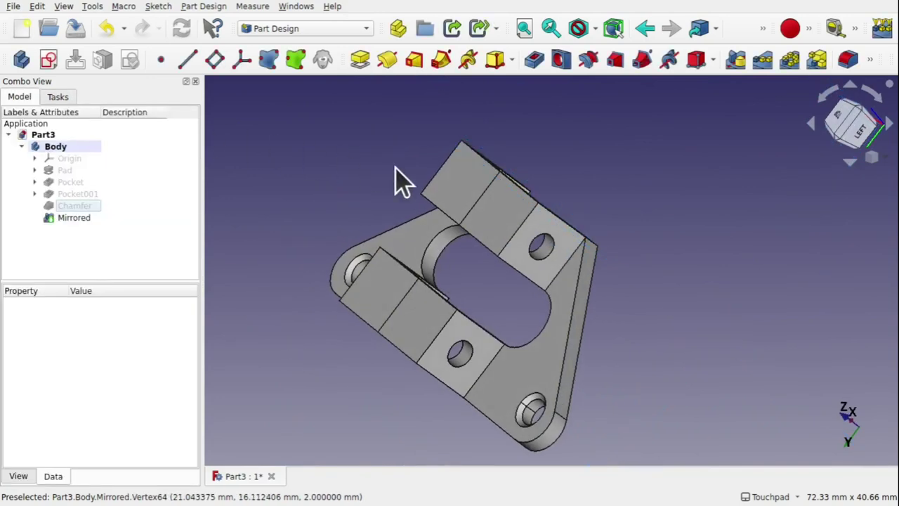
- Set the Mirrored feature's Refine property to true, then view the finished latch
middle_drag(488, 287, 596, 245)
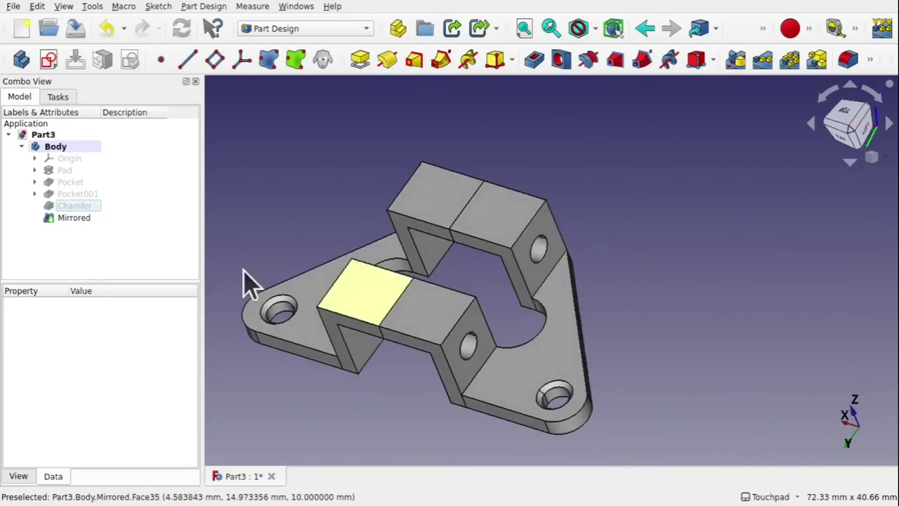
click(74, 218)
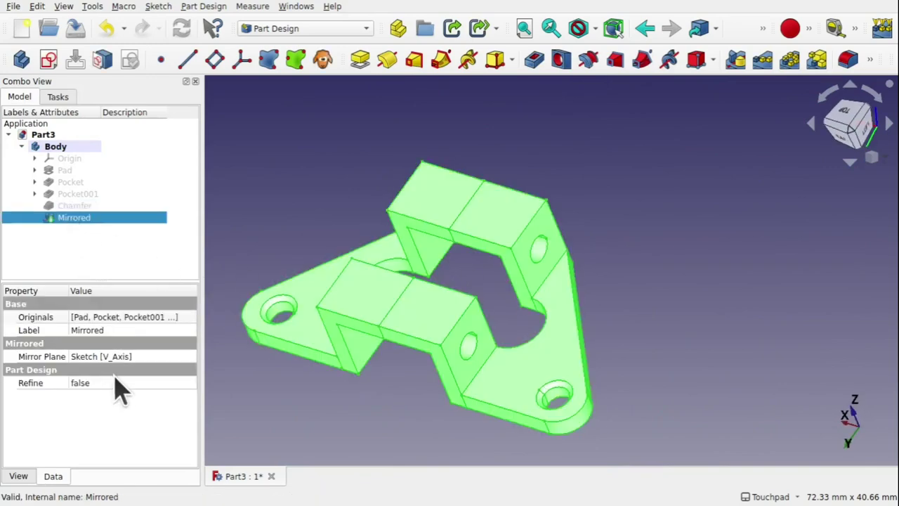
click(116, 383)
click(117, 383)
click(116, 399)
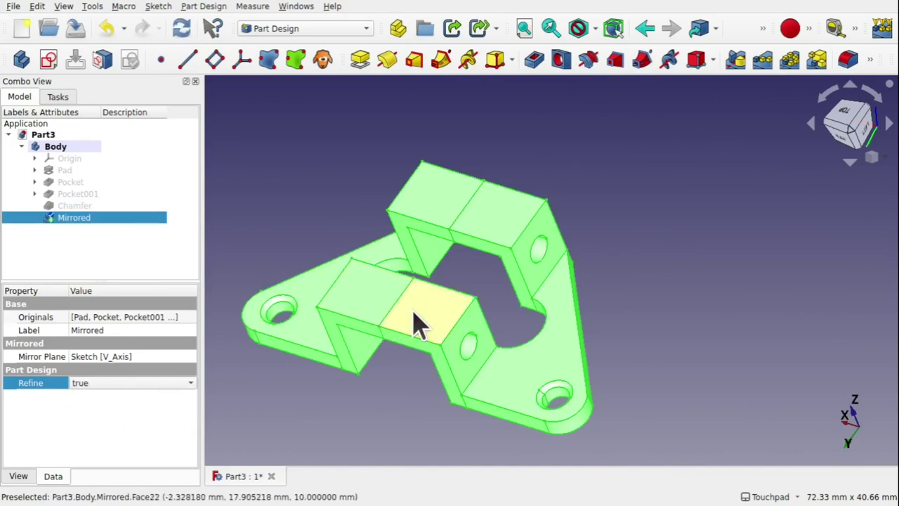
click(256, 207)
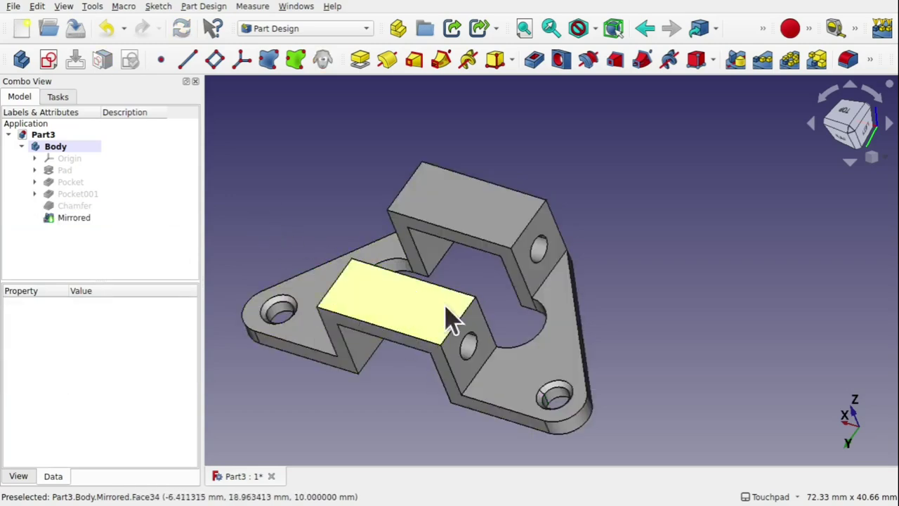
drag(526, 276, 788, 243)
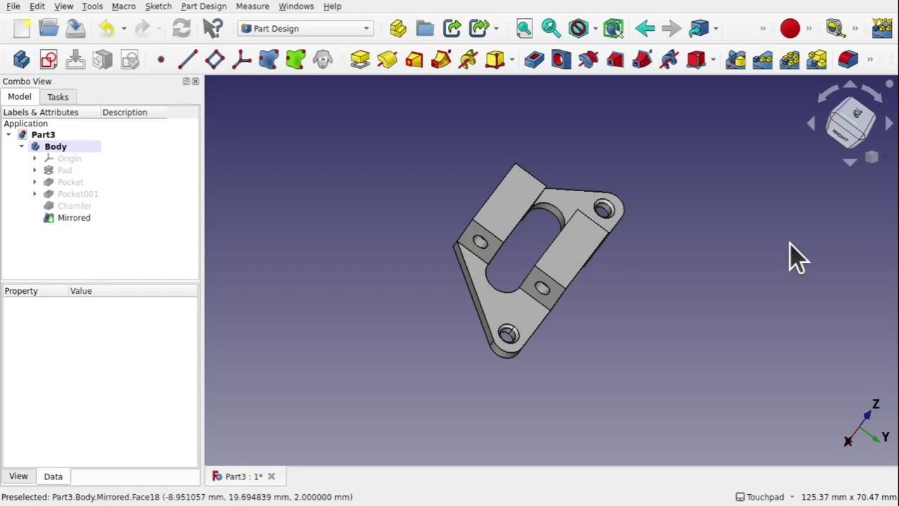